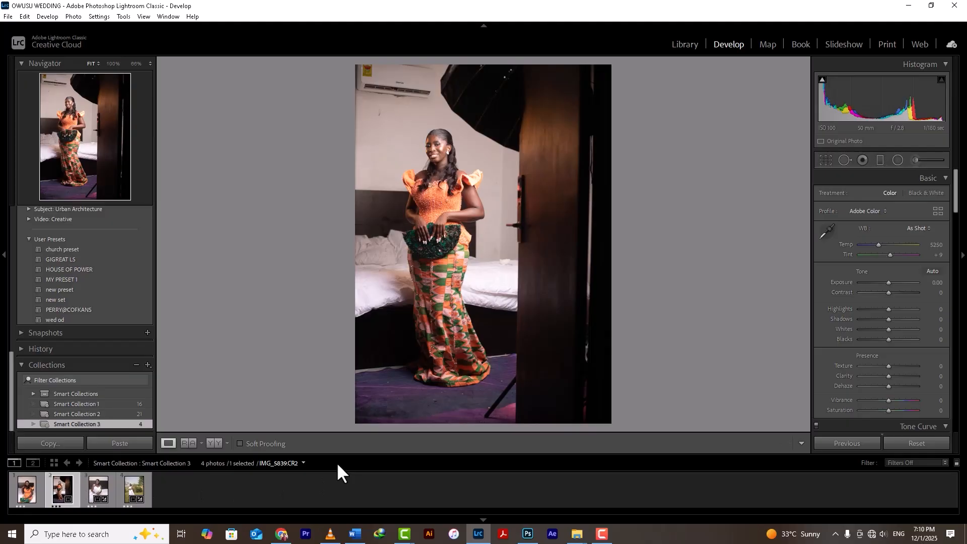
- Browse the four portraits in the collection and examine the lighting on the woman's face in IMG_5839.CR2 at 100% zoom
left_click(89, 479)
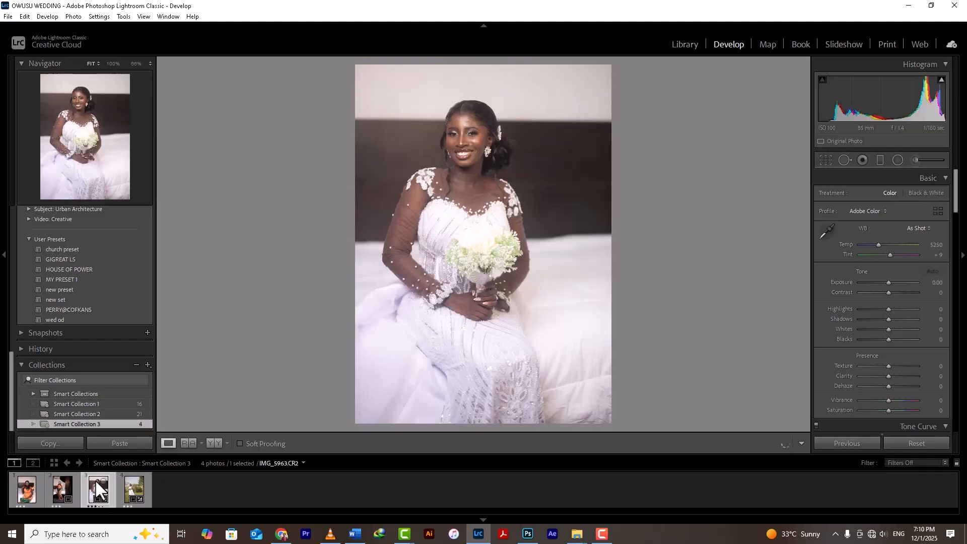
left_click(123, 491)
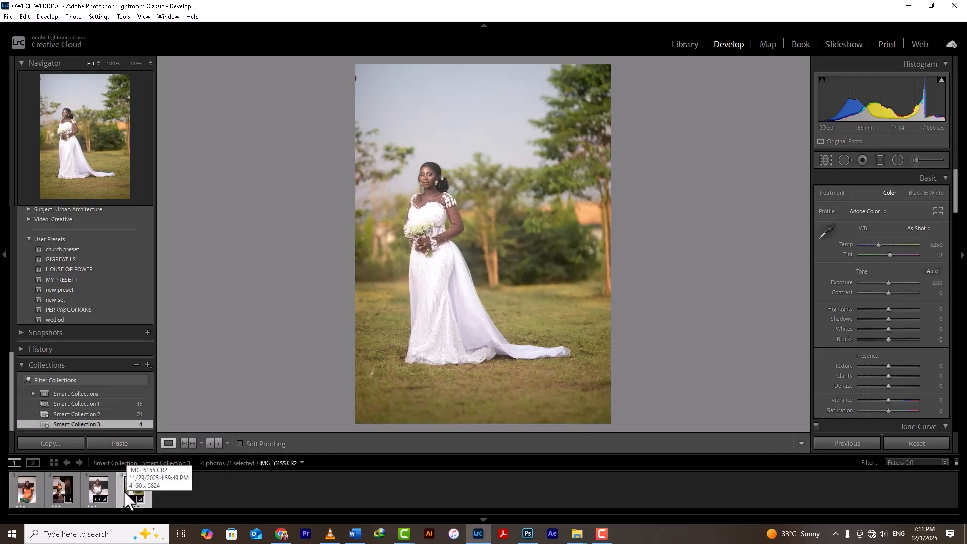
left_click(23, 490)
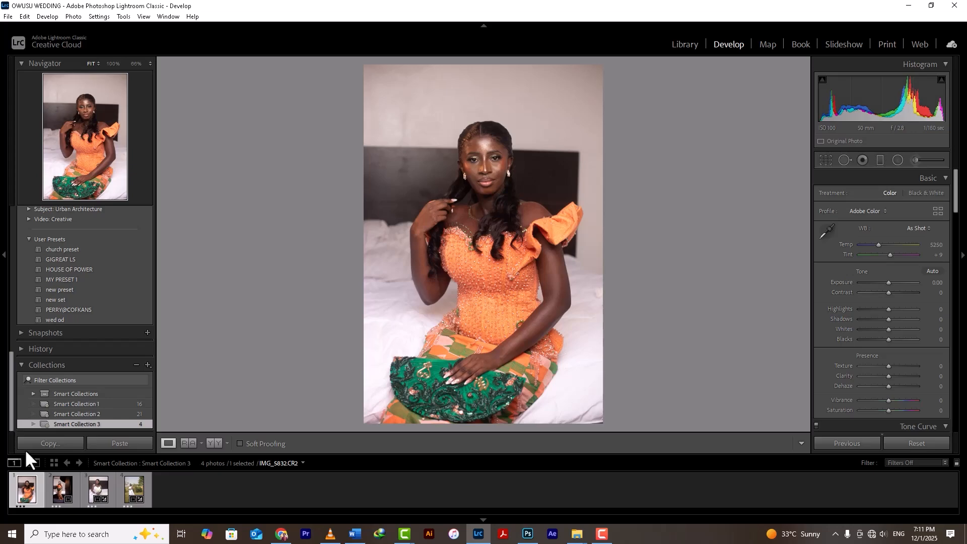
left_click(53, 488)
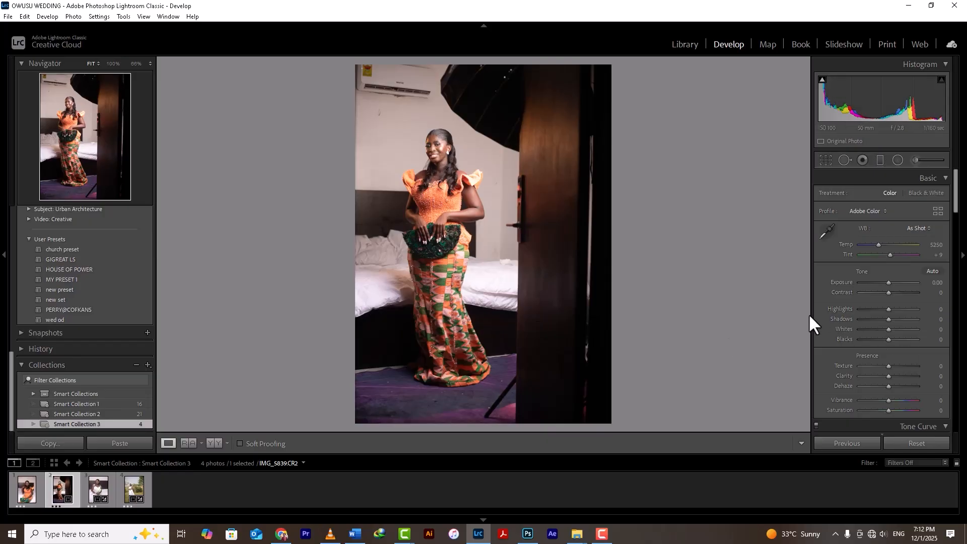
left_click(438, 145)
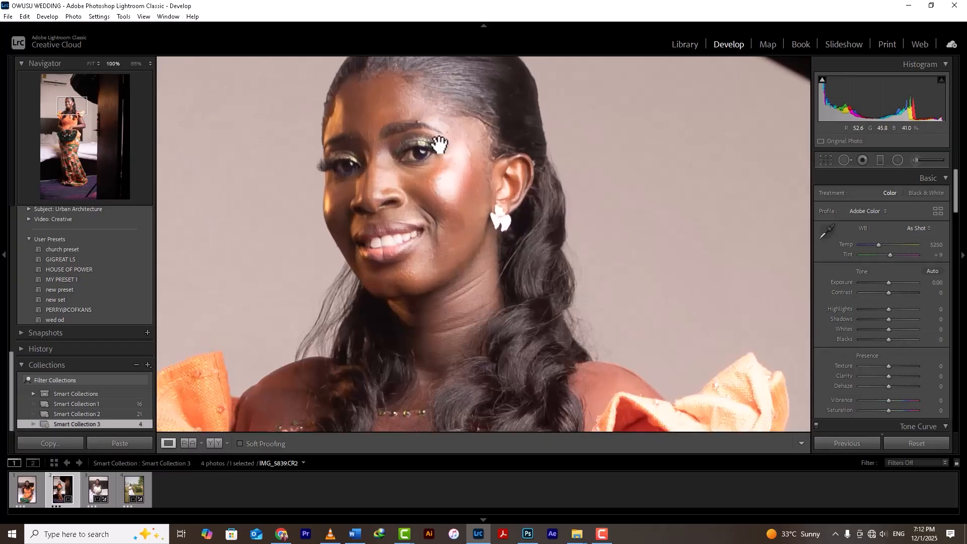
left_click(452, 224)
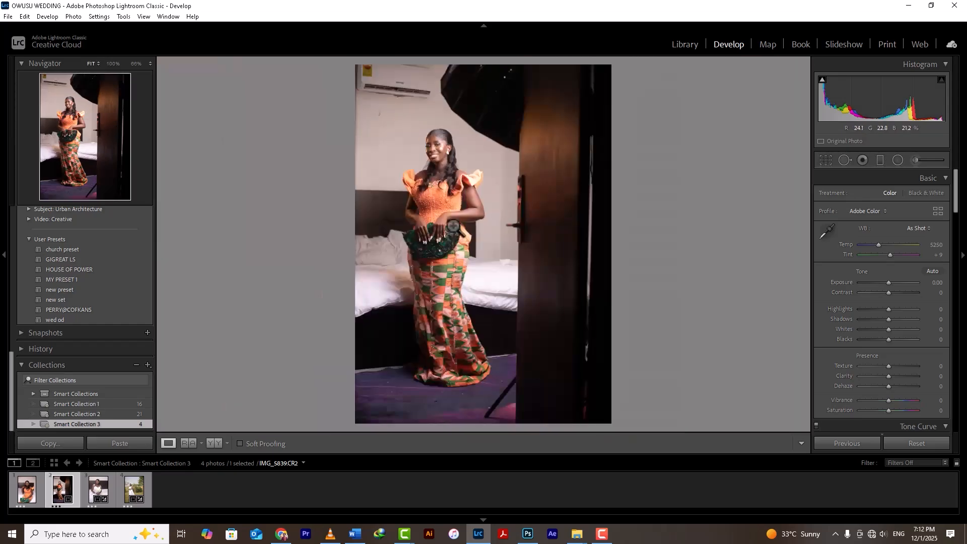
left_click(449, 160)
left_click_drag(444, 143, 486, 232)
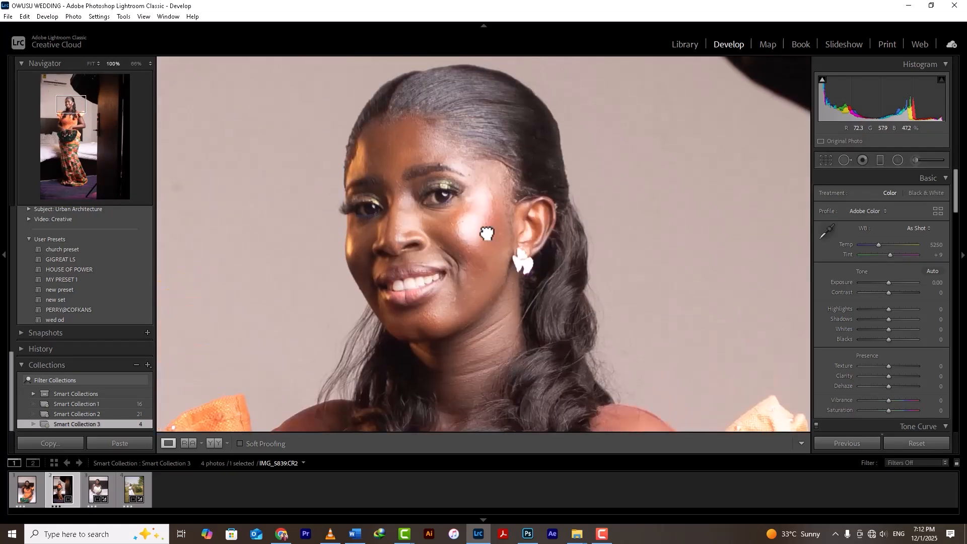
left_click(535, 206)
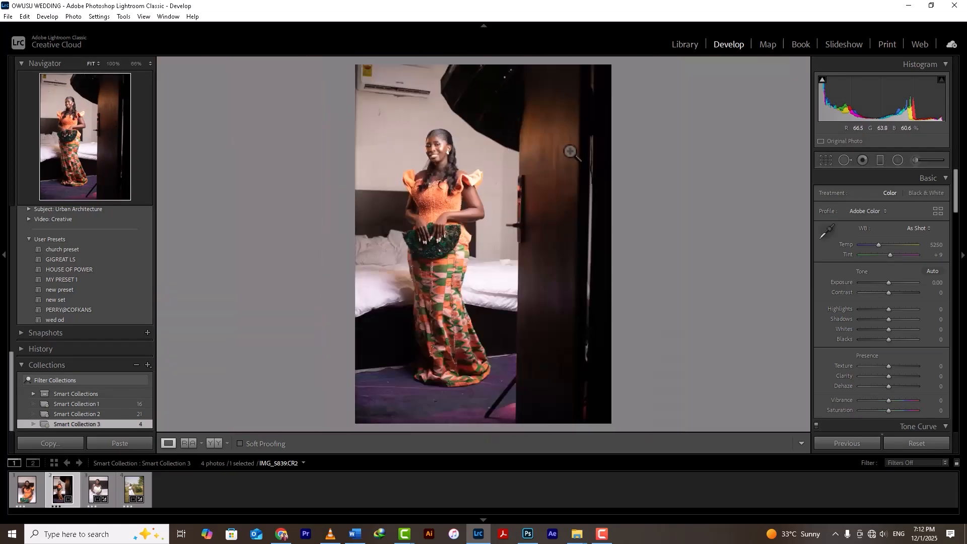
- Lower Highlights to −33 and Whites to −32 on IMG_5839.CR2, and check the face up close
left_click(876, 309)
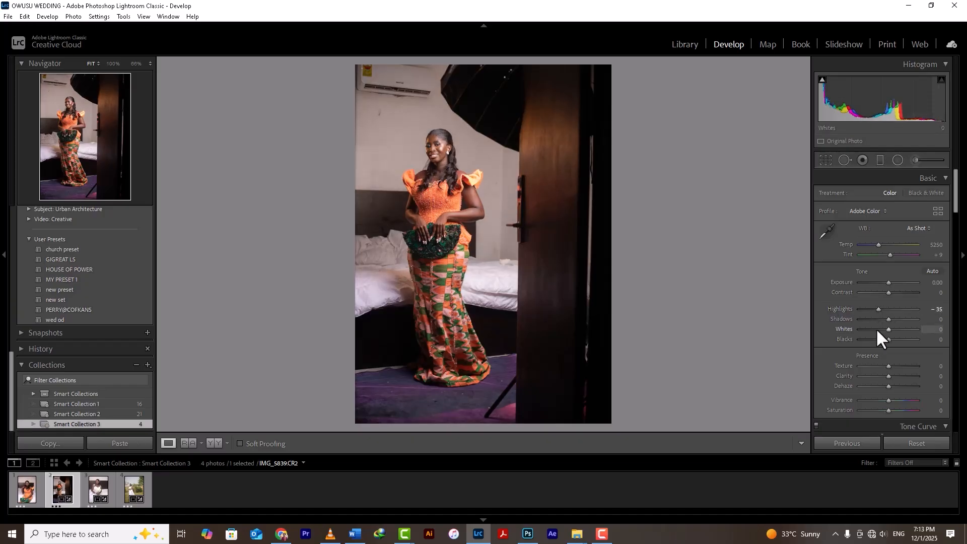
left_click(876, 329)
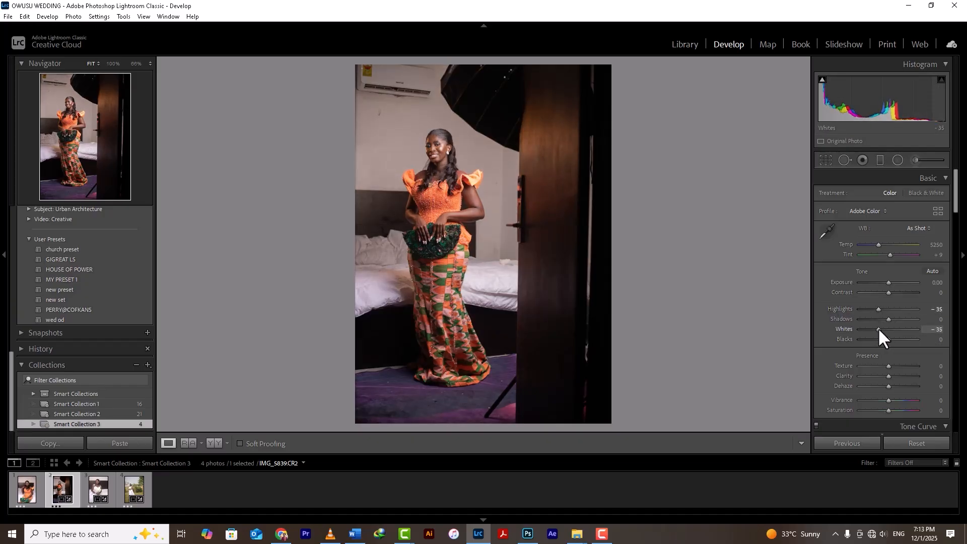
left_click(878, 308)
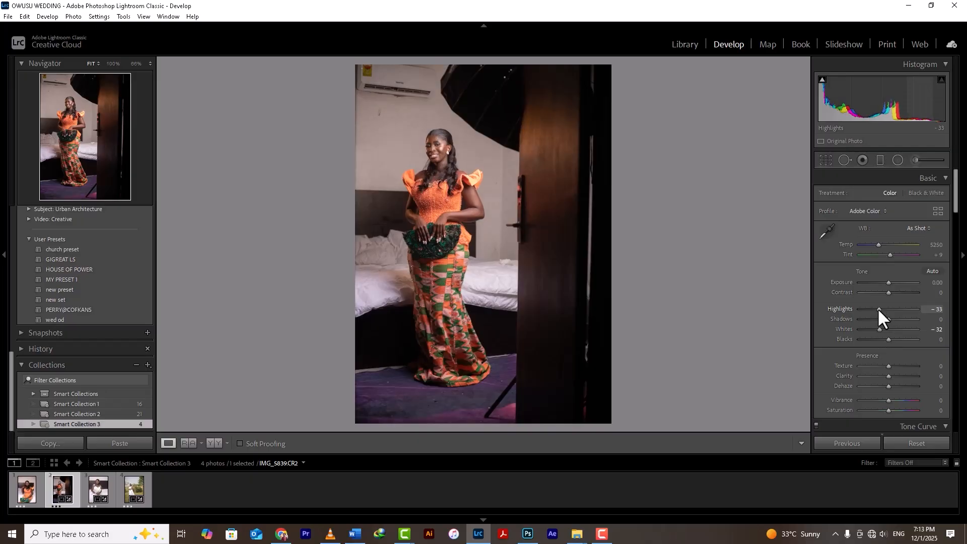
left_click(442, 151)
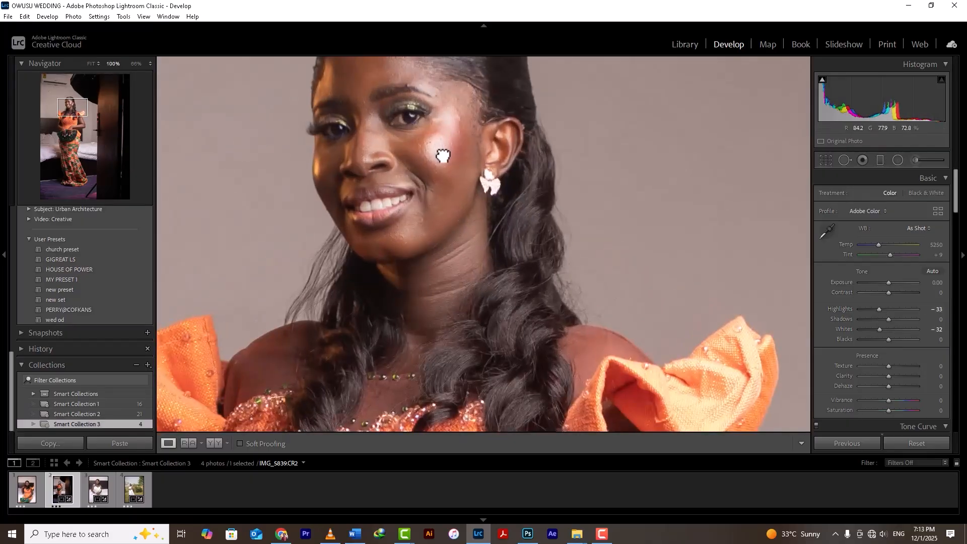
left_click(442, 152)
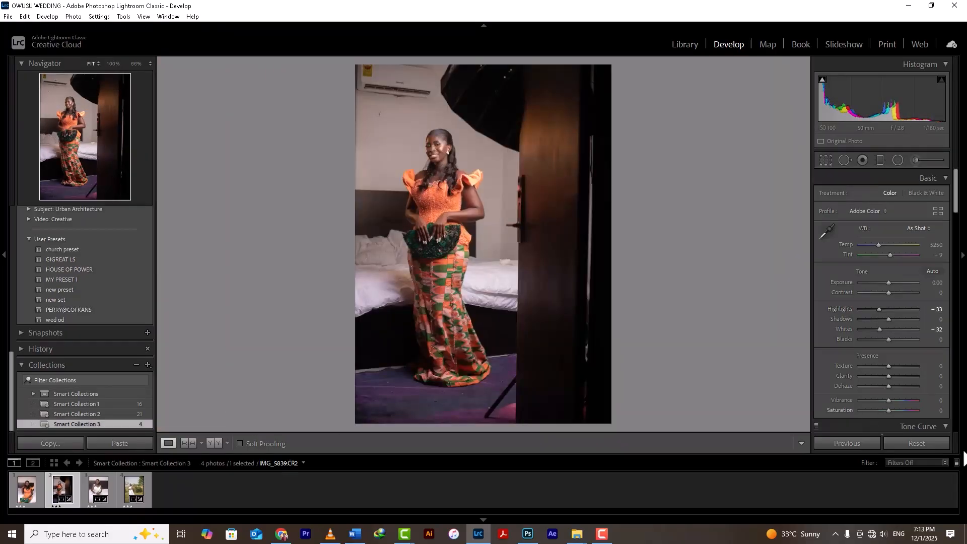
- Slightly adjust Texture and Clarity on IMG_5839.CR2 and inspect the effect on the face up close
left_click(888, 366)
left_click_drag(887, 379, 890, 379)
left_click(426, 154)
left_click(533, 165)
- Open IMG_5963.CR2, set Highlights to −40, Whites to −47 and Contrast to +19, and check the face up close
left_click(92, 488)
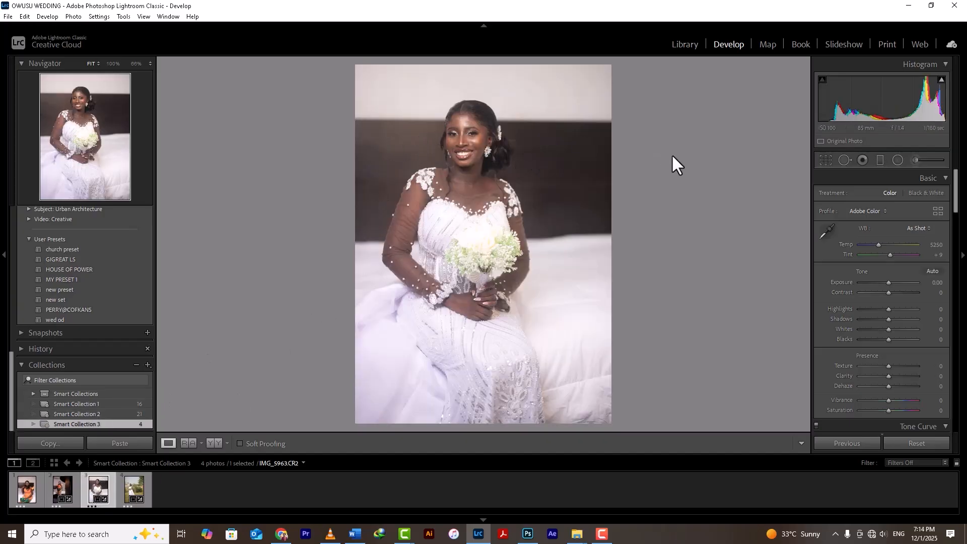
left_click(877, 310)
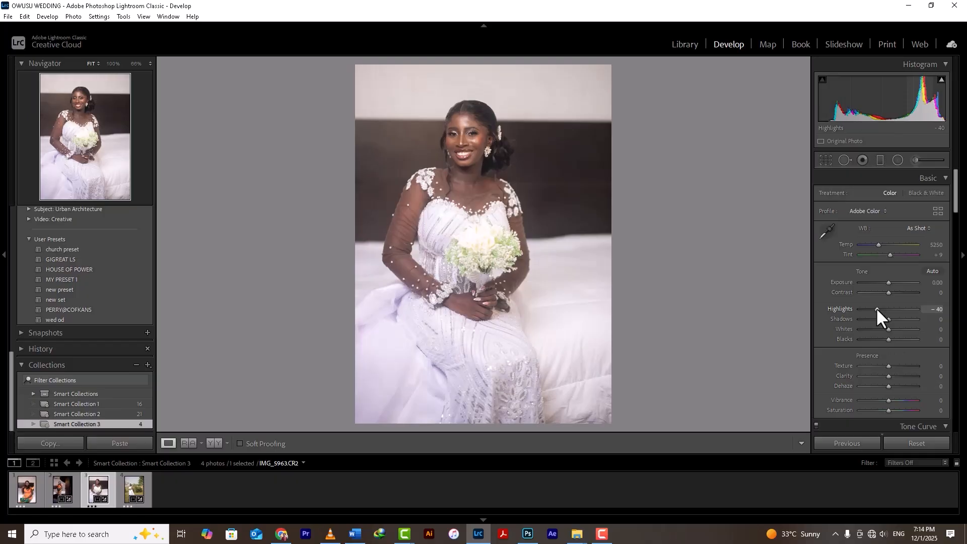
left_click(877, 329)
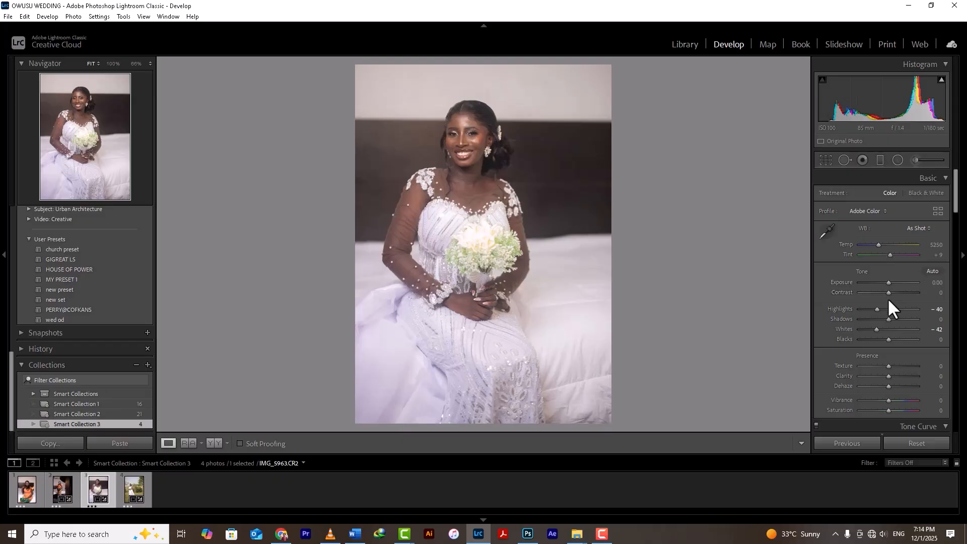
left_click_drag(890, 292, 895, 297)
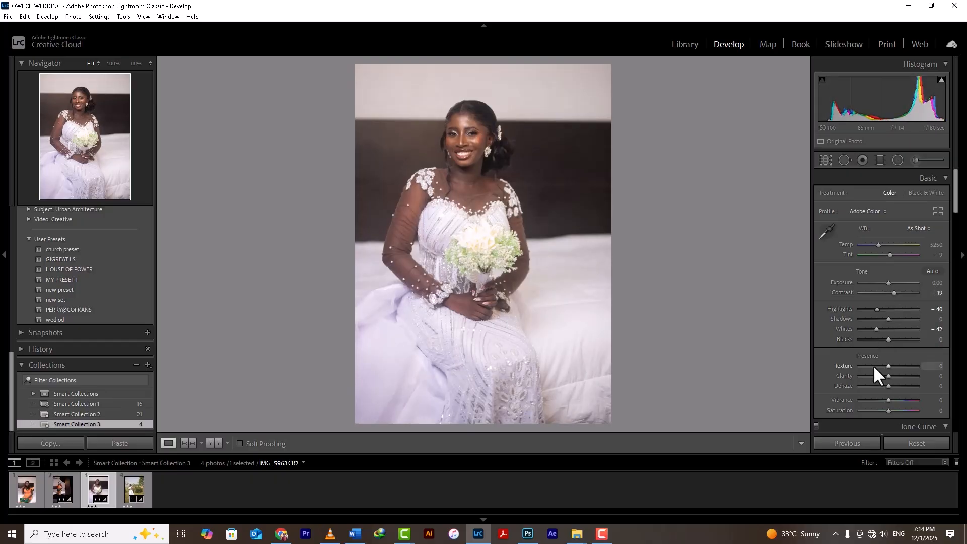
left_click_drag(882, 331, 876, 331)
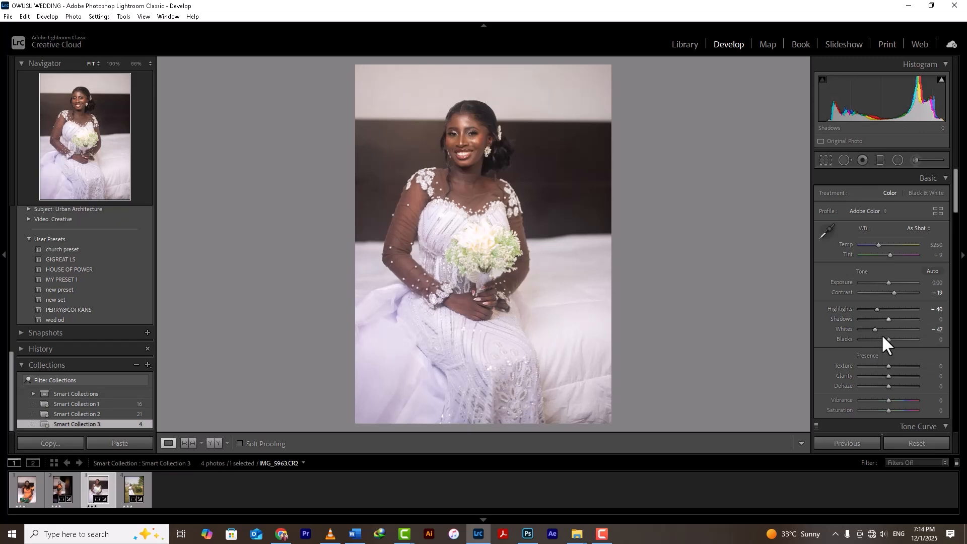
left_click(475, 132)
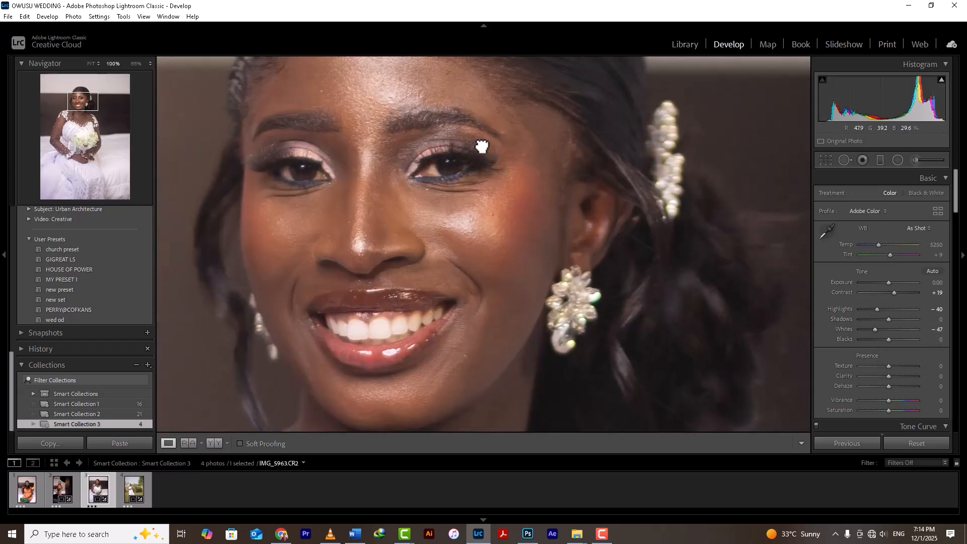
left_click(419, 207)
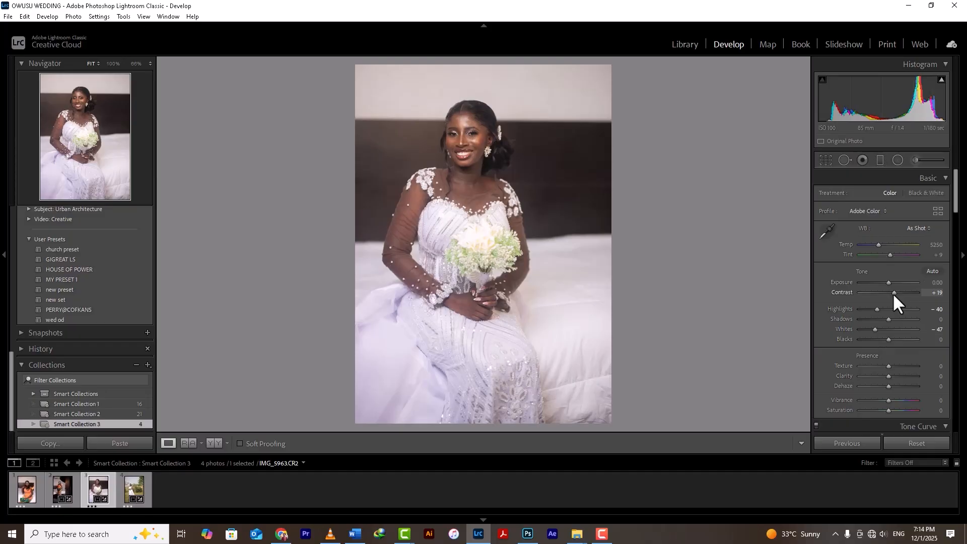
- Fine-tune IMG_5963.CR2 with Contrast at +18 and both Texture and Clarity at +7
scroll(893, 292, "down", 1)
left_click_drag(888, 367, 890, 364)
scroll(892, 375, "up", 2)
left_click_drag(887, 367, 918, 366)
key("ctrl+z")
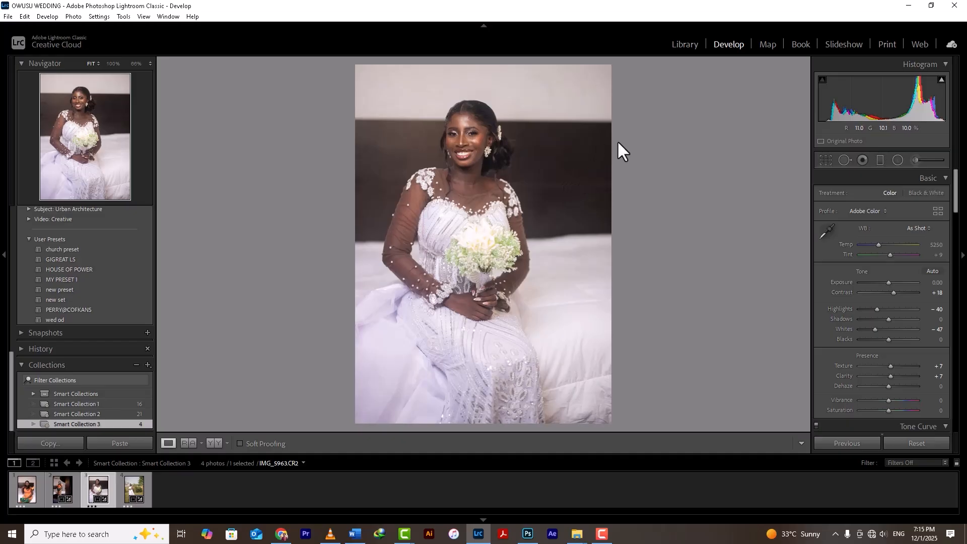
- Open the outdoor bridal photo IMG_6155.CR2 and set Highlights to −35 and Whites to −19
left_click(132, 488)
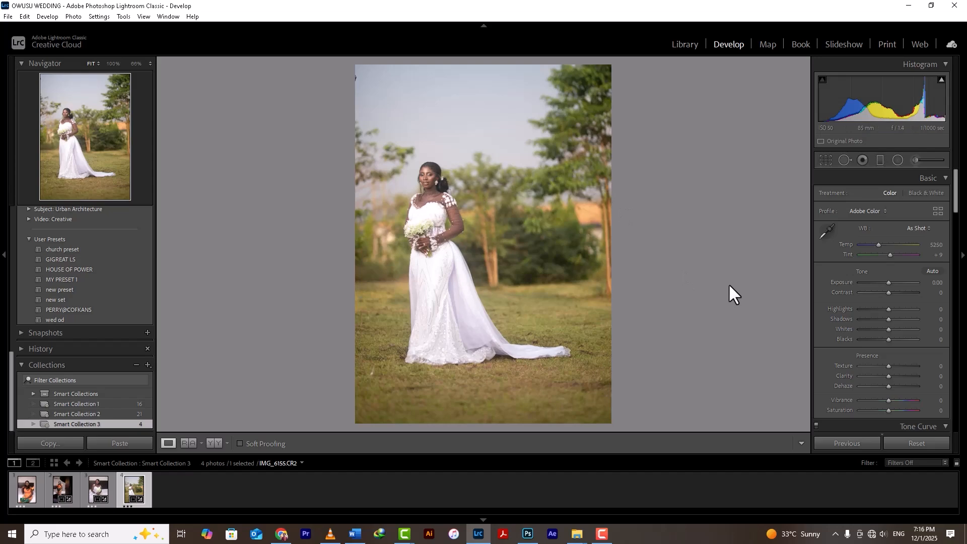
left_click(877, 310)
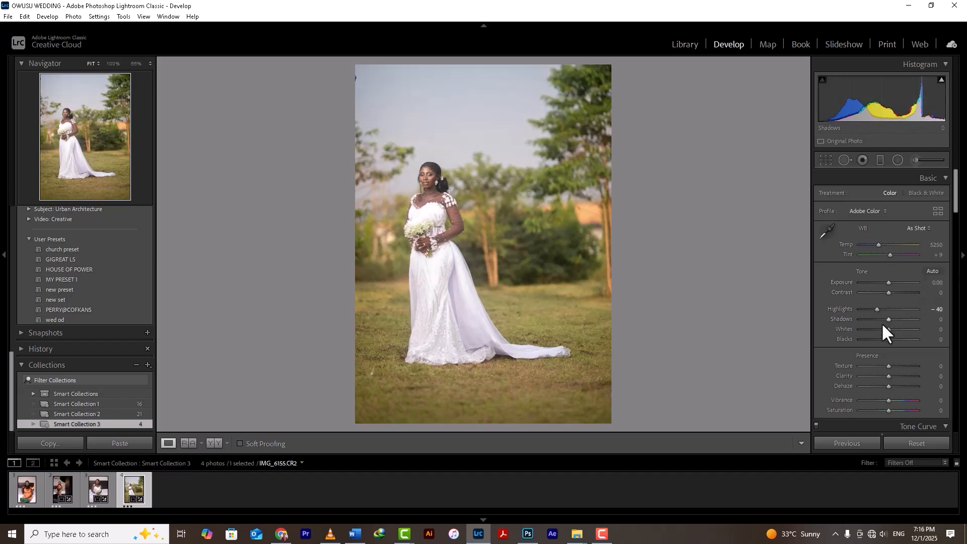
left_click_drag(888, 330, 881, 310)
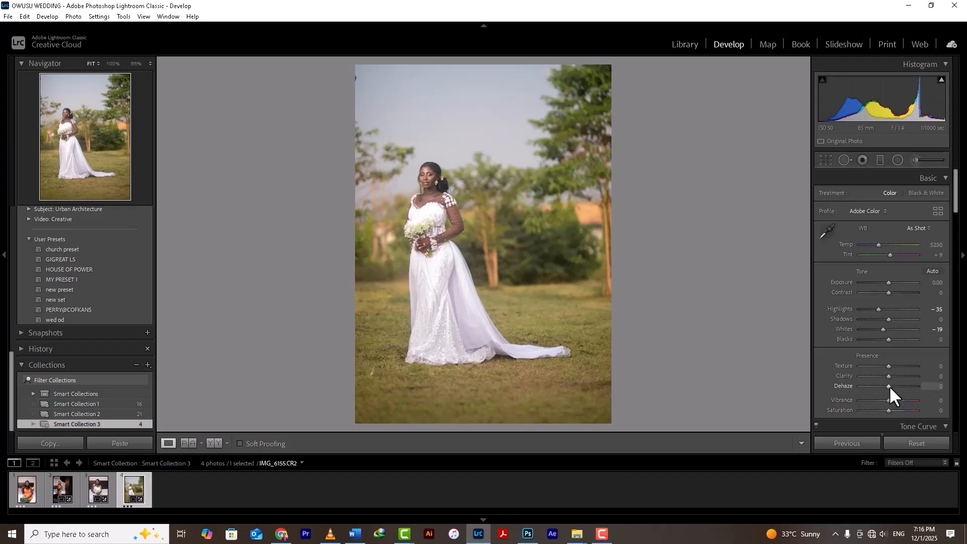
- Set Dehaze to +9 on the outdoor photo, comparing the before and after versions side by side
left_click_drag(890, 385, 895, 397)
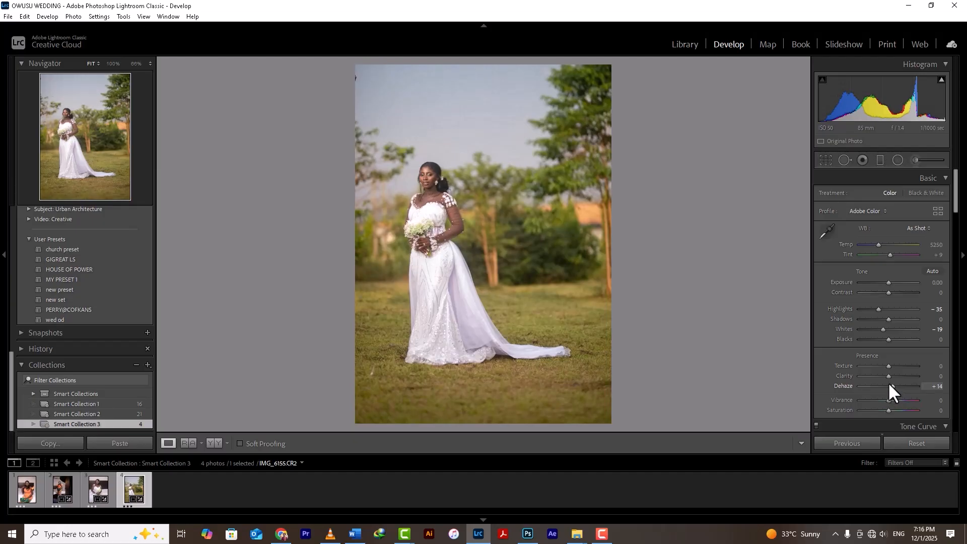
key("y")
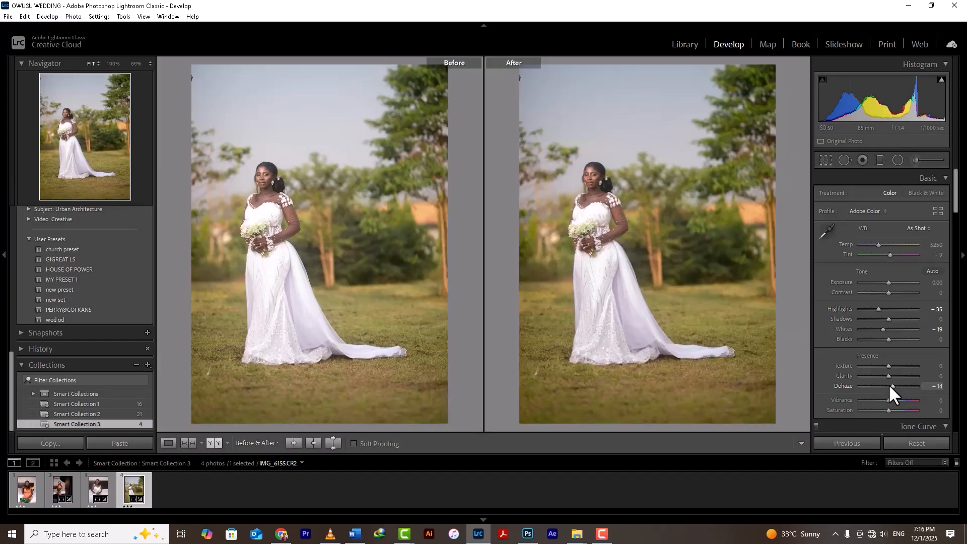
left_click_drag(893, 386, 892, 386)
left_click_drag(891, 385, 890, 385)
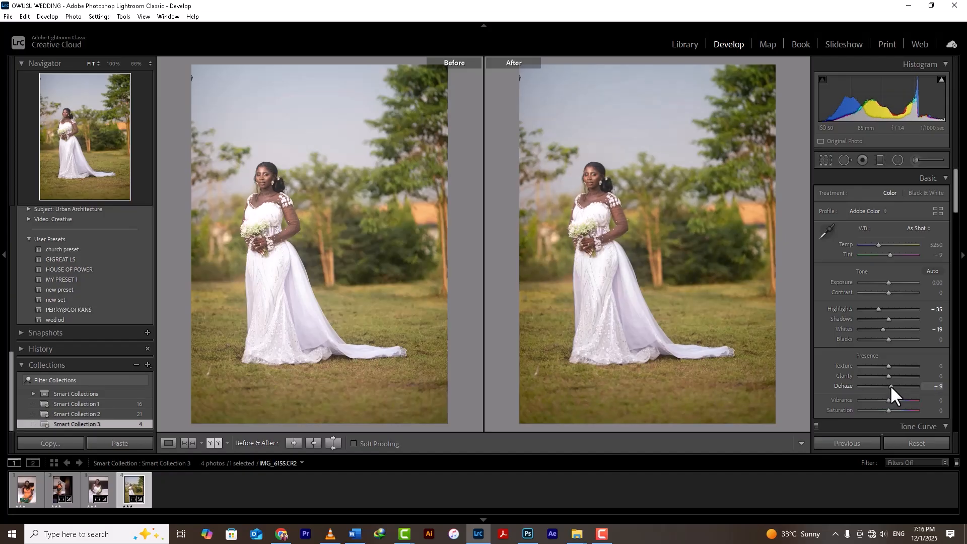
key("y")
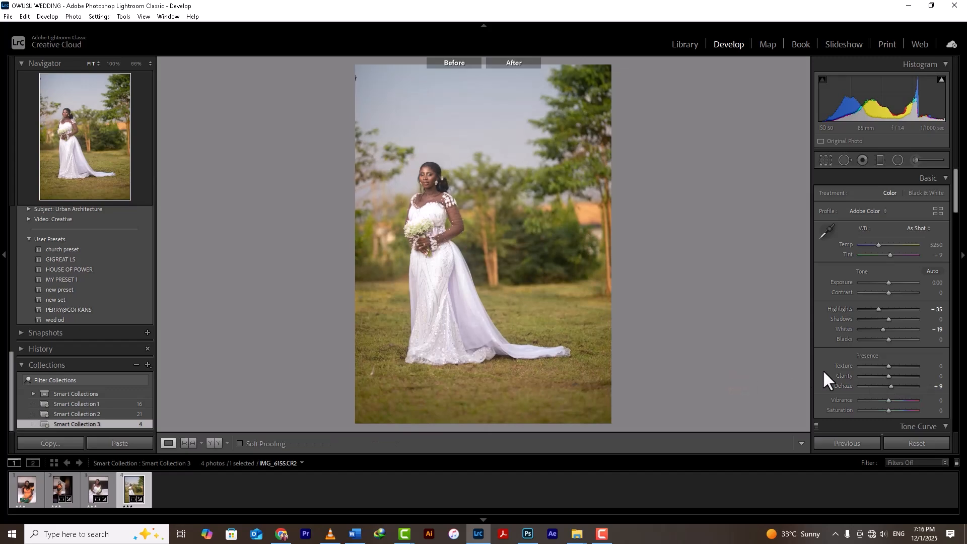
key("y")
key("y")
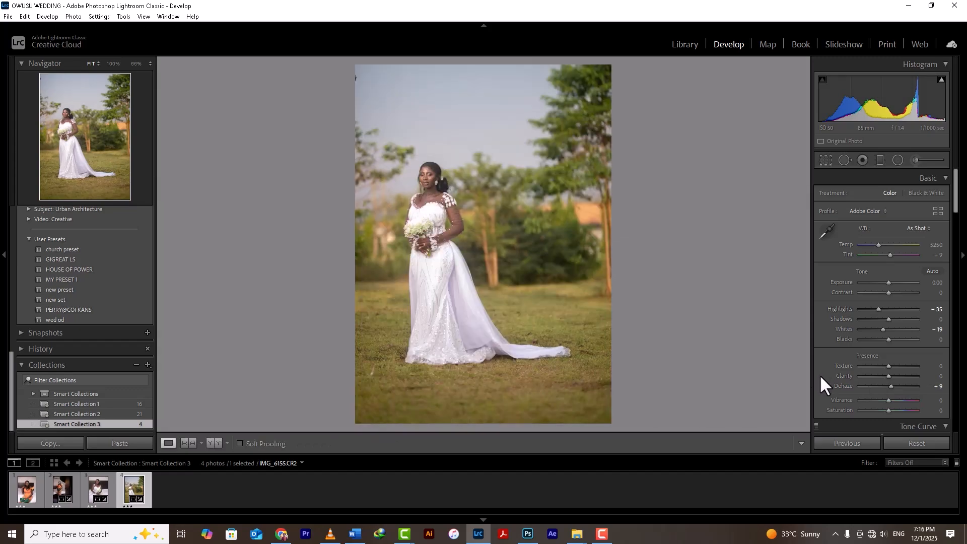
- Shift the HSL Green hue to +100 and raise the Green luminance to +43 in the outdoor photo
left_click_drag(957, 195, 954, 247)
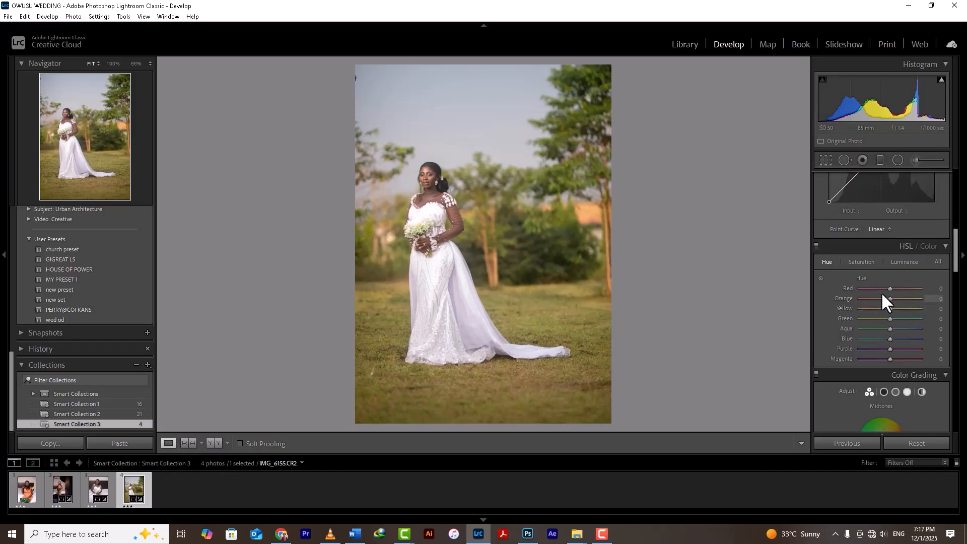
left_click(906, 260)
left_click(828, 260)
left_click_drag(890, 319, 919, 319)
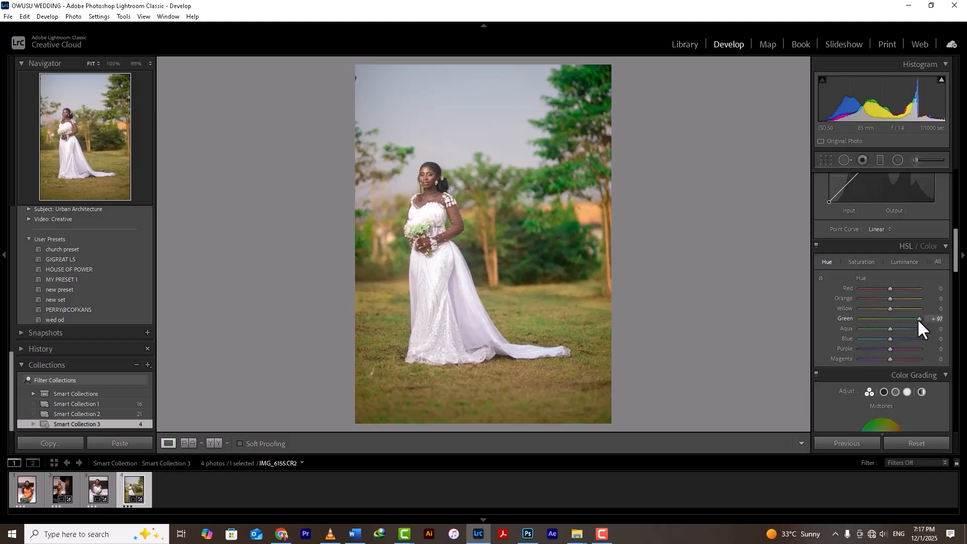
left_click(905, 261)
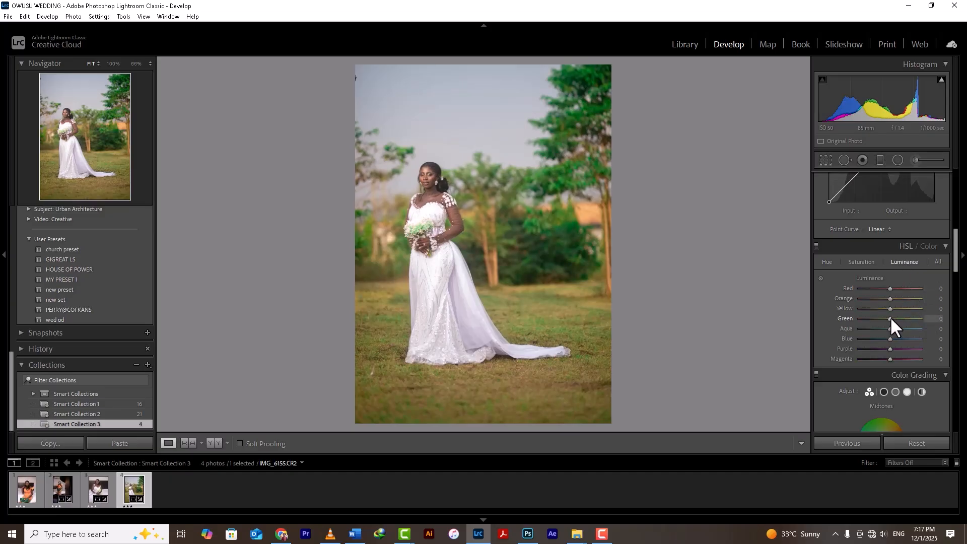
mouse_move(891, 318)
left_mouse_down()
mouse_move(912, 320)
mouse_move(867, 317)
mouse_move(899, 314)
left_mouse_up()
- Set the HSL Yellow hue to +40 and Yellow luminance to −13 in the outdoor photo, showing before and after side by side
left_click(826, 261)
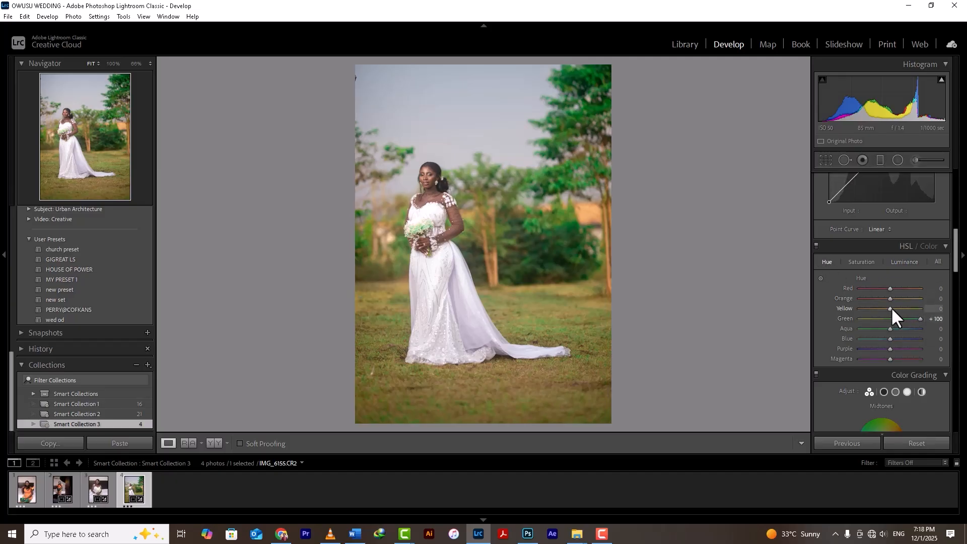
left_click_drag(891, 309, 902, 308)
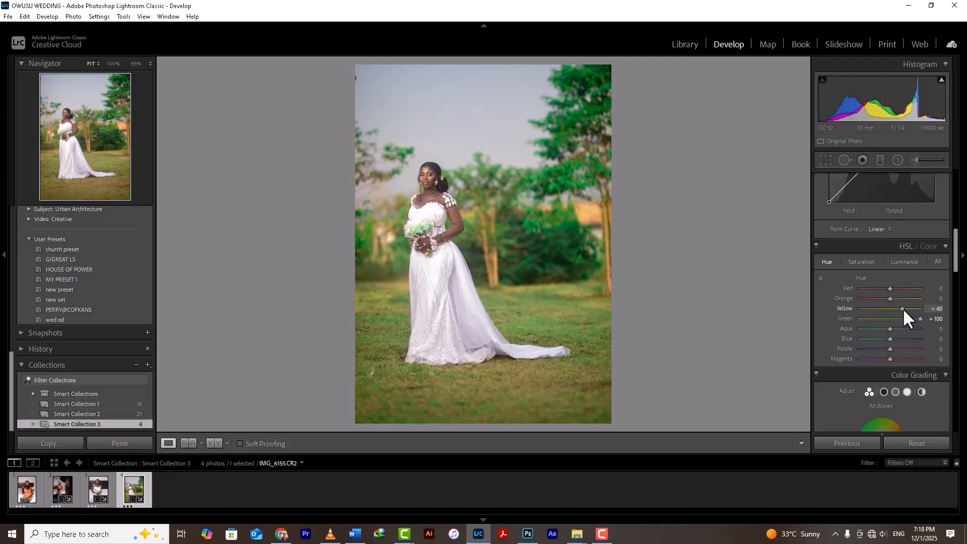
left_click(905, 261)
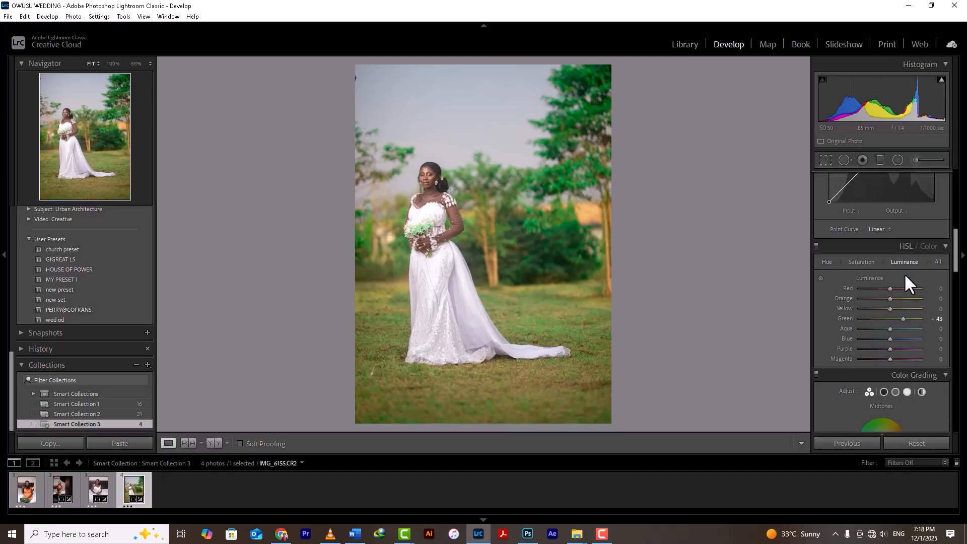
mouse_move(891, 307)
left_mouse_down()
mouse_move(908, 307)
mouse_move(889, 305)
left_mouse_up()
key("y")
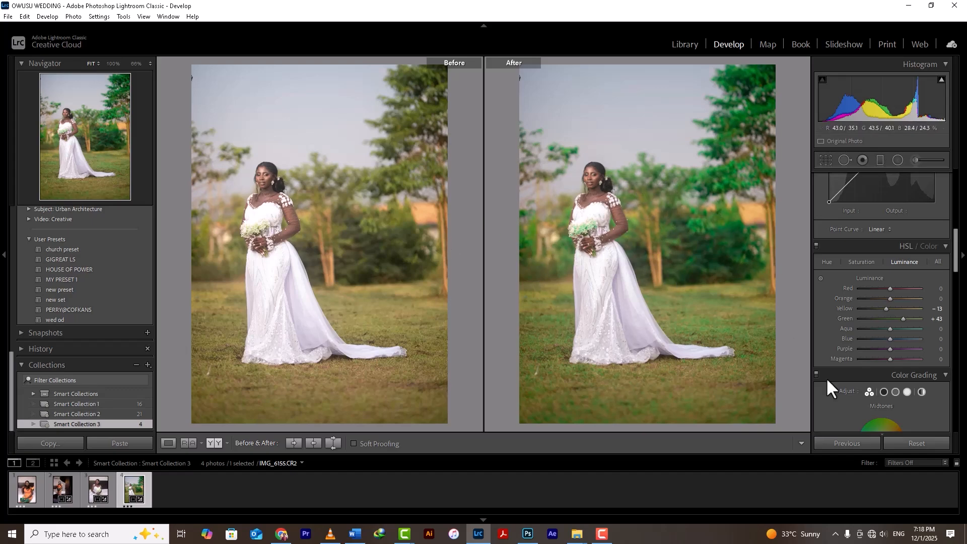
- Colour-grade the outdoor photo with a warm shadow tint at hue 11, saturation 33 and a teal highlight tint at hue 174, saturation 10
mouse_move(956, 251)
left_mouse_down()
mouse_move(953, 313)
mouse_move(948, 266)
left_mouse_up()
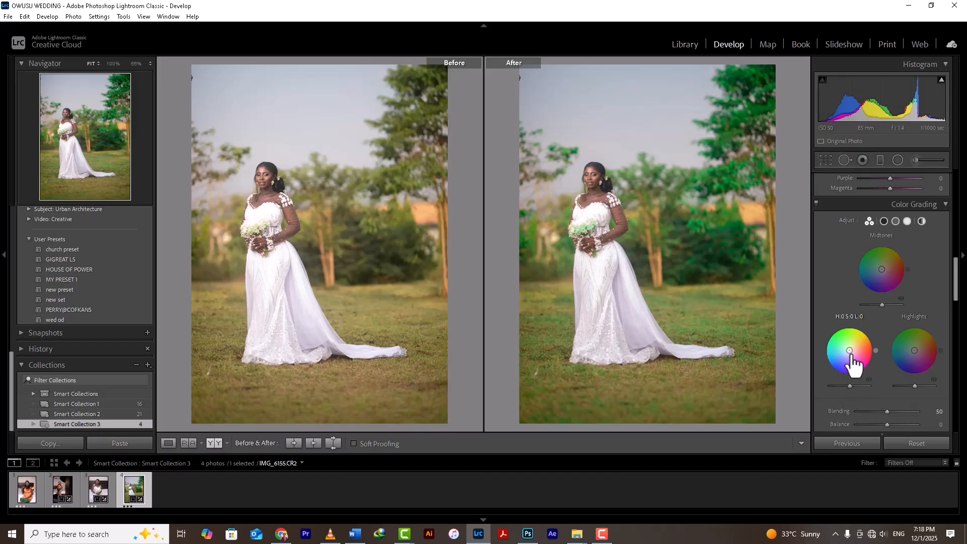
left_click_drag(853, 355, 854, 349)
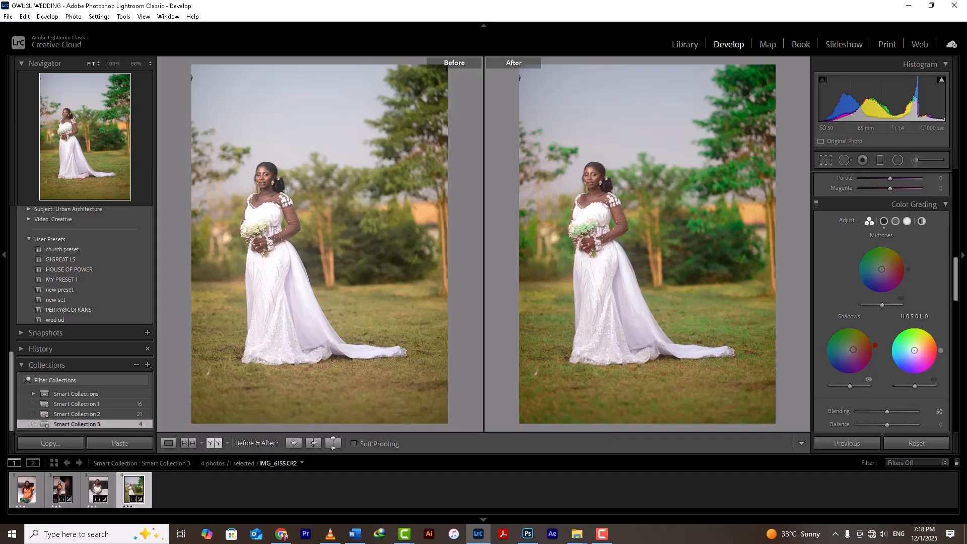
left_click_drag(915, 351, 915, 350)
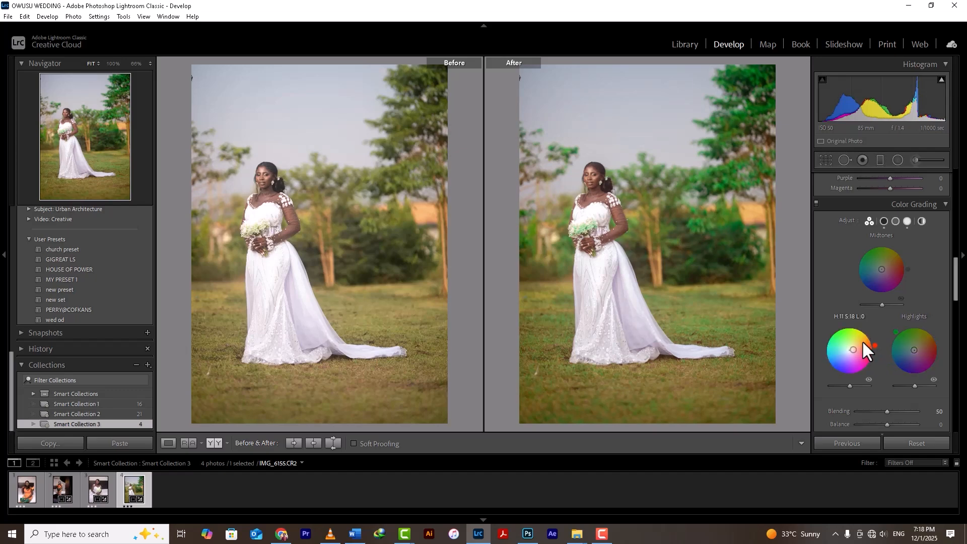
left_click_drag(855, 351, 858, 349)
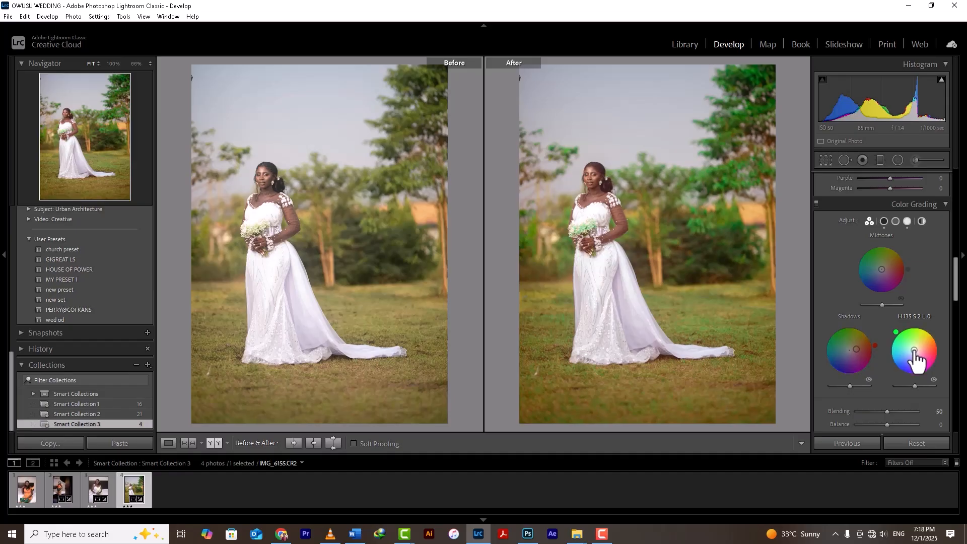
mouse_move(914, 350)
left_mouse_down()
mouse_move(904, 357)
mouse_move(913, 350)
left_mouse_up()
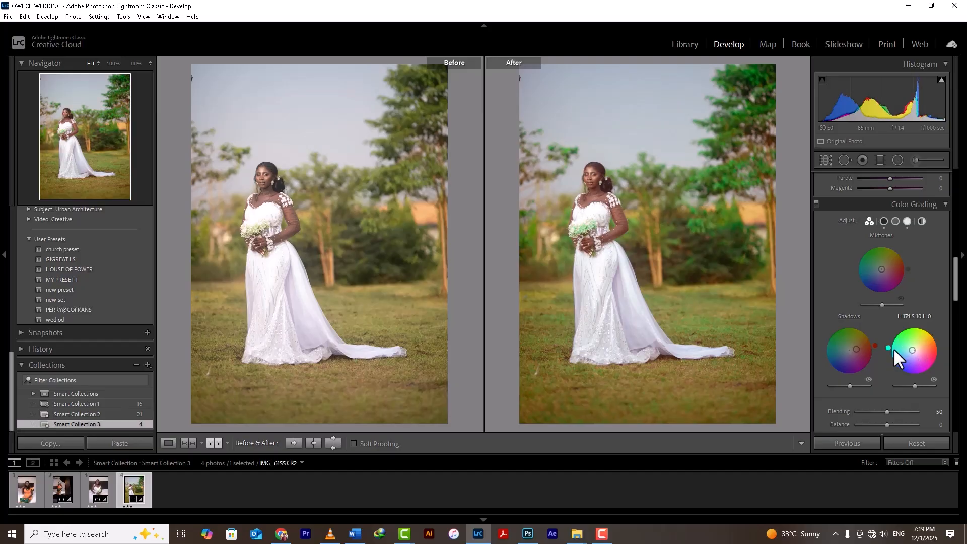
- Compare the outdoor photo with and without Color Grading, and slightly strengthen the warm shadow and teal highlight tints
left_click(816, 204)
left_click(816, 201)
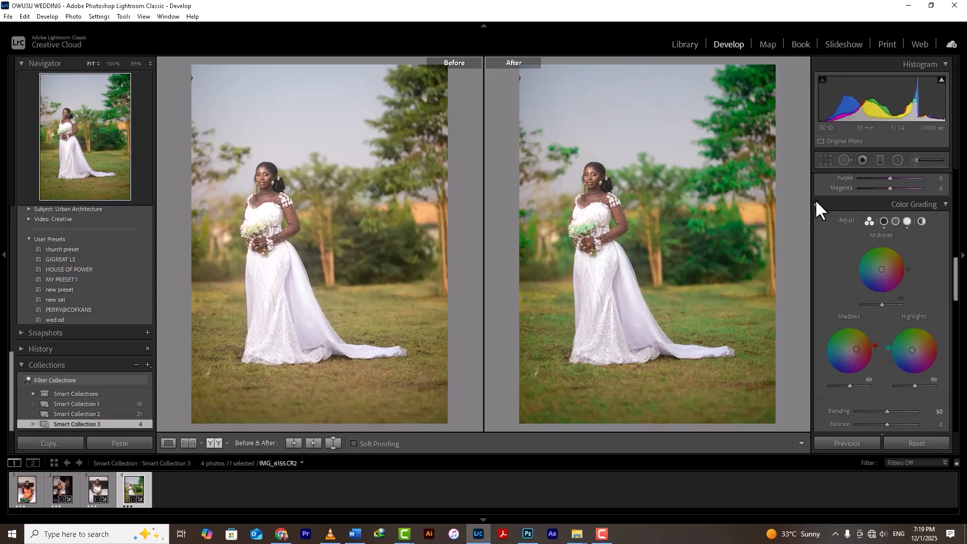
left_click(816, 200)
left_click(816, 201)
left_click(816, 202)
left_click(816, 202)
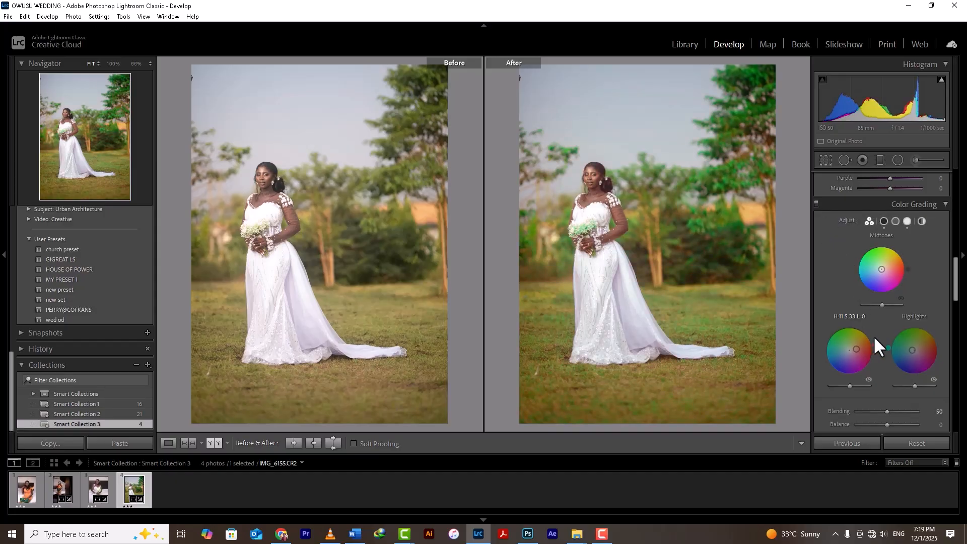
left_click_drag(857, 349, 858, 349)
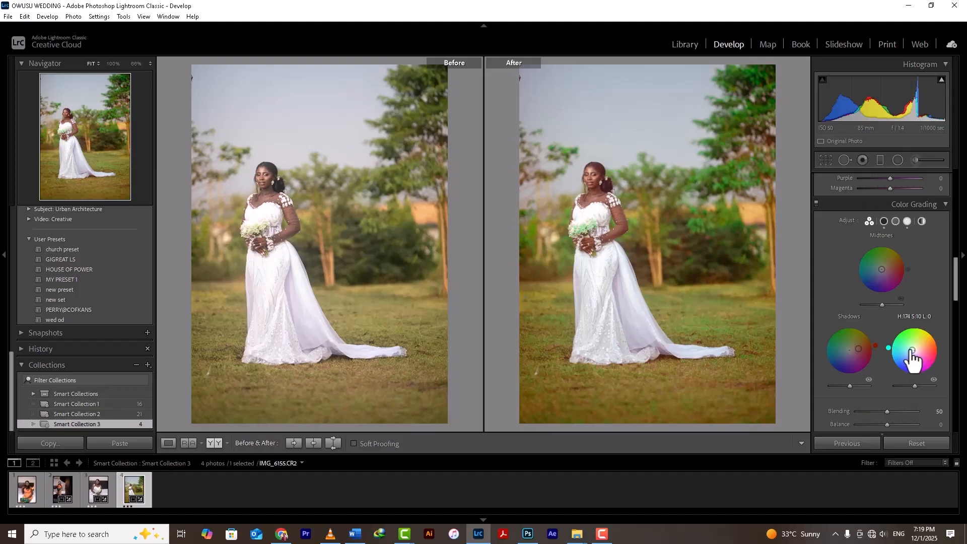
left_click_drag(912, 351, 911, 349)
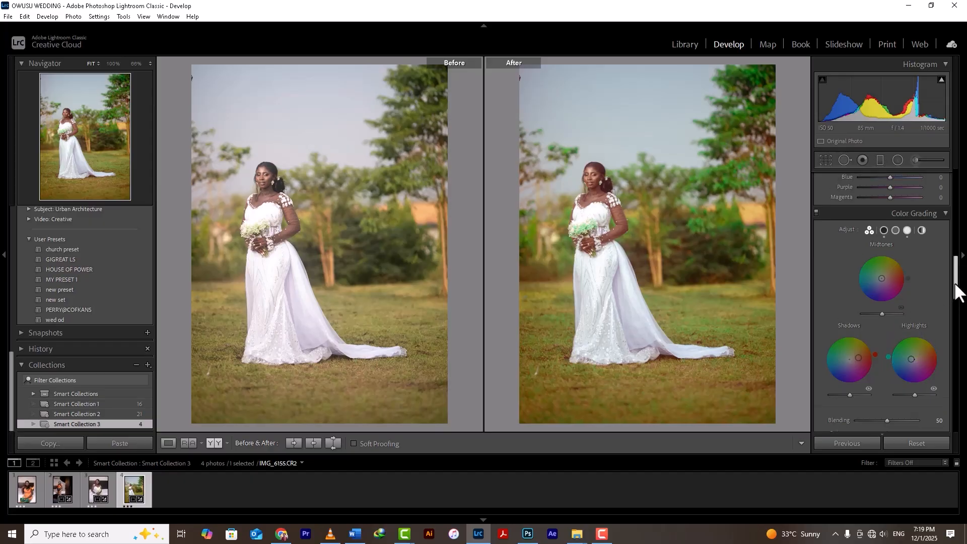
- Set the HSL saturation to −20 for Yellow and −17 for Red, and check the outdoor bride's face at 100% against the original
left_click_drag(957, 296, 960, 257)
left_click(862, 308)
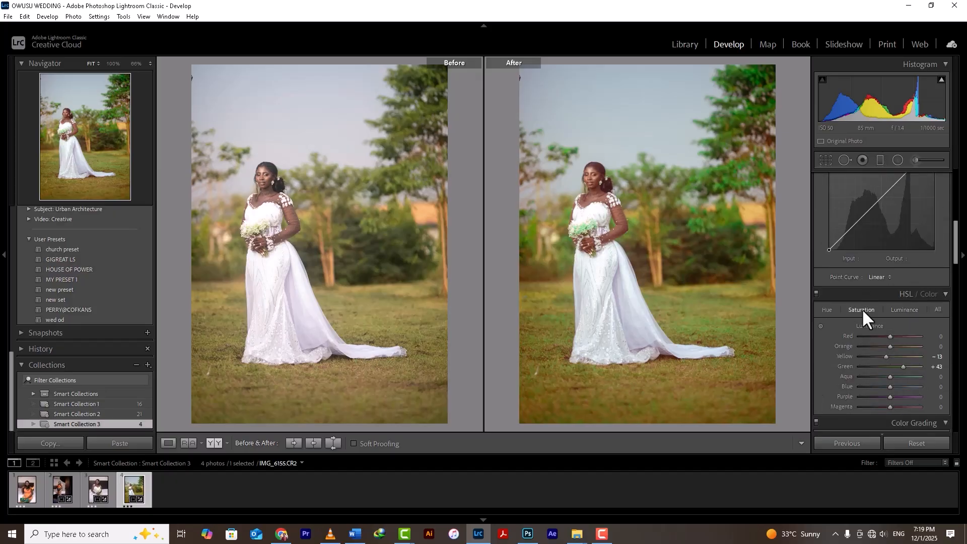
left_click_drag(956, 259, 955, 267)
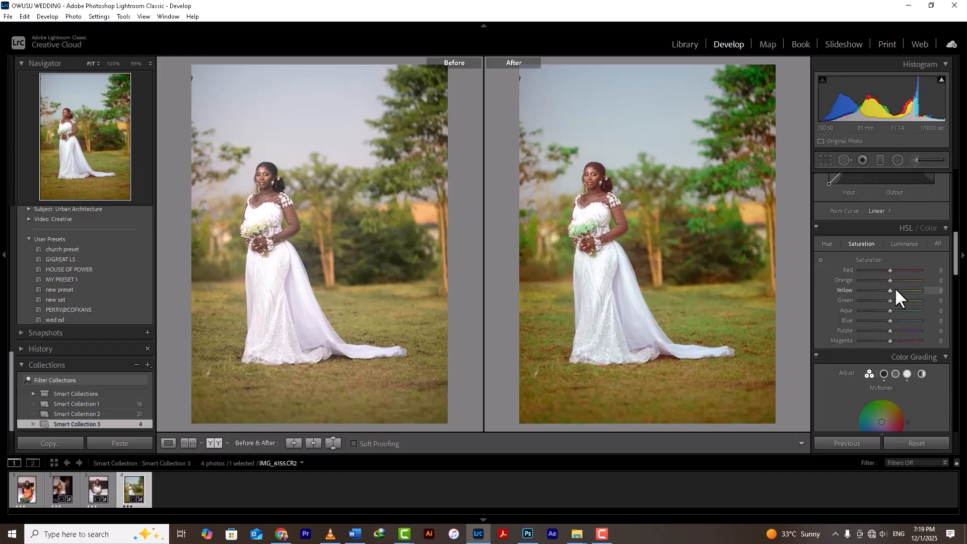
left_click_drag(888, 291, 881, 290)
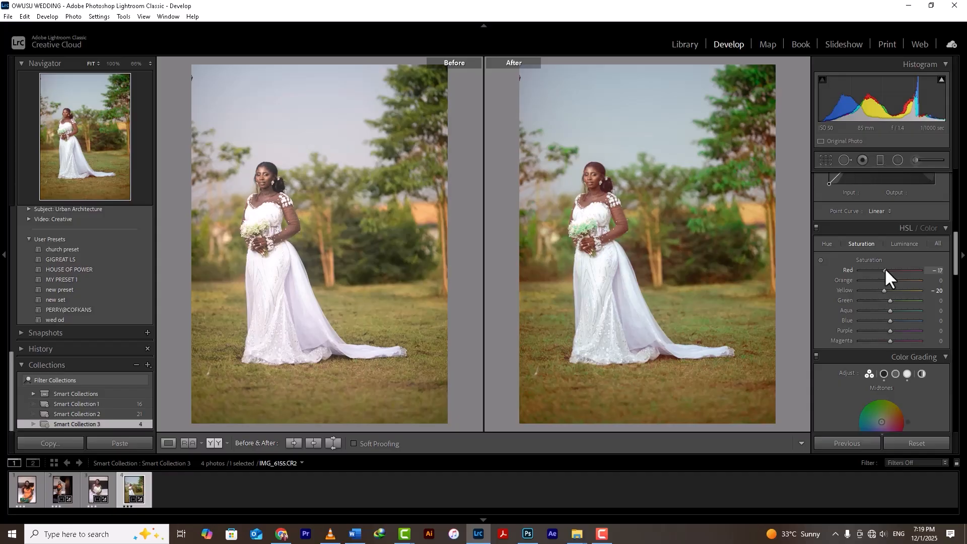
key("y")
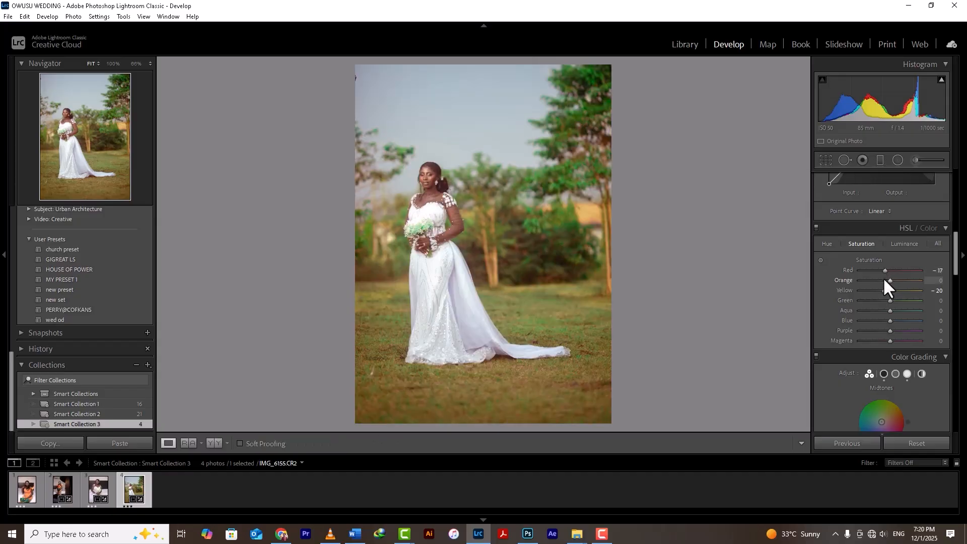
key("y")
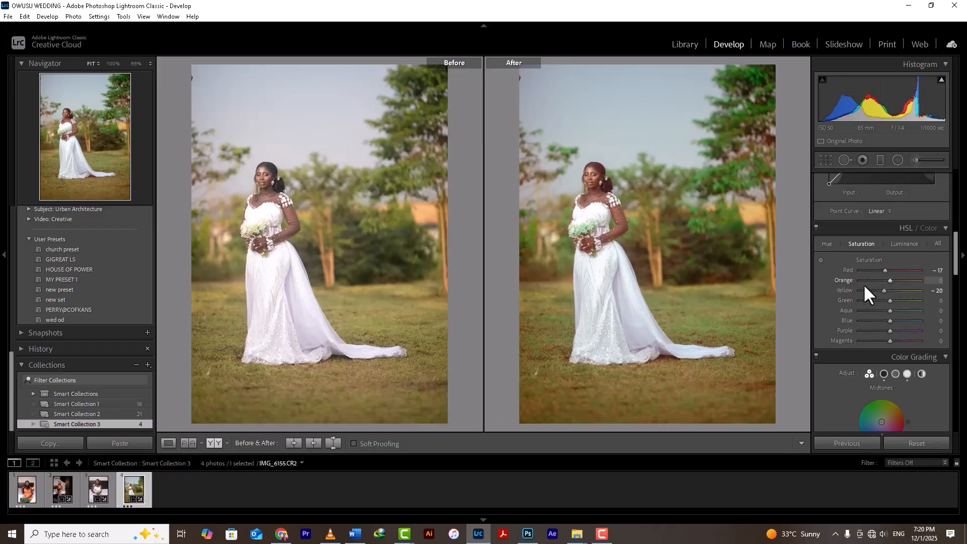
left_click(596, 186)
left_click_drag(622, 219, 647, 250)
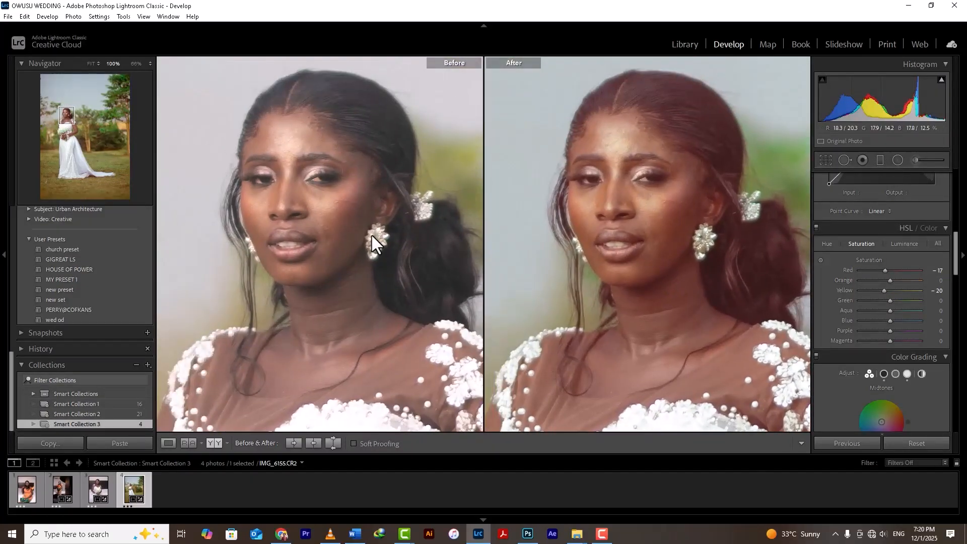
left_click(621, 174)
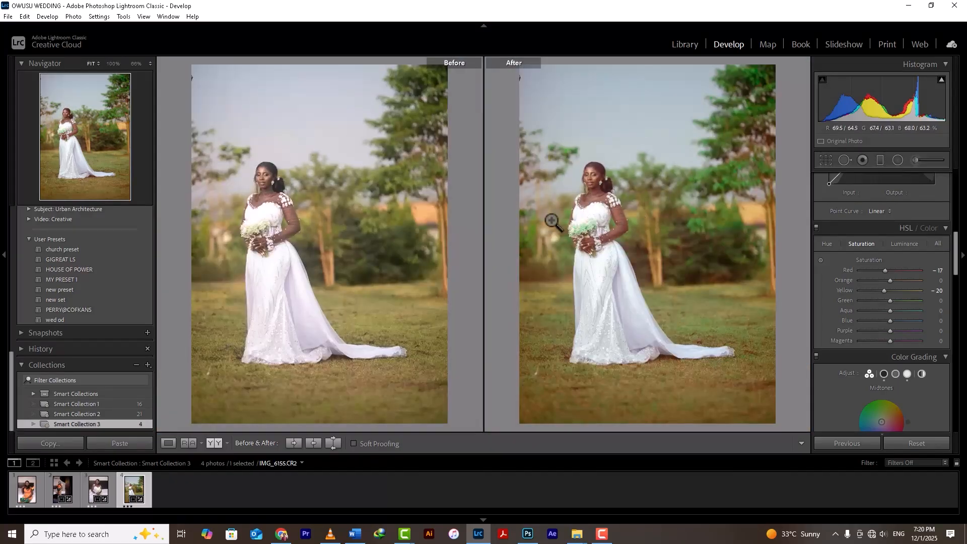
- Open the orange-dress portrait IMG_5832.CR2 and examine the skin on the forehead, nose, cheeks and lips at 100%
left_click(27, 490)
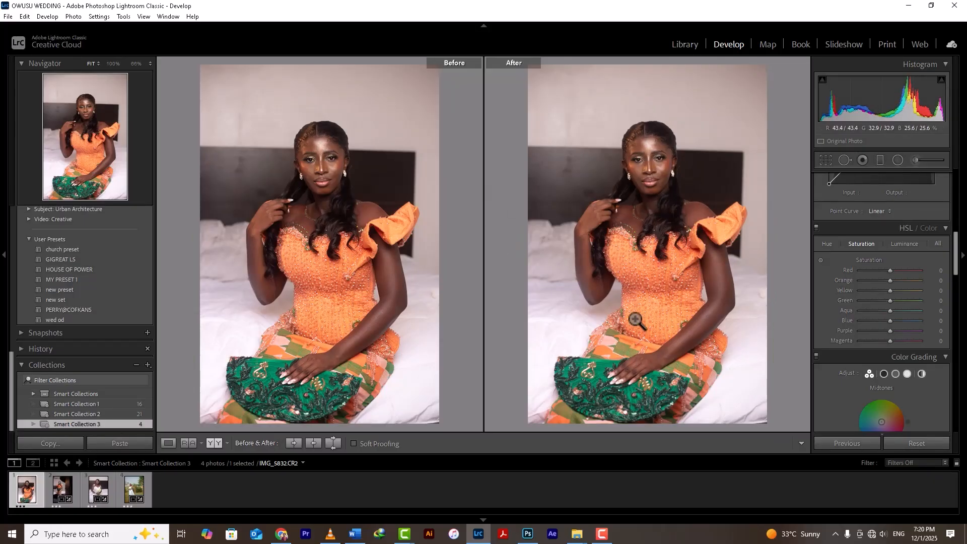
left_click(644, 166)
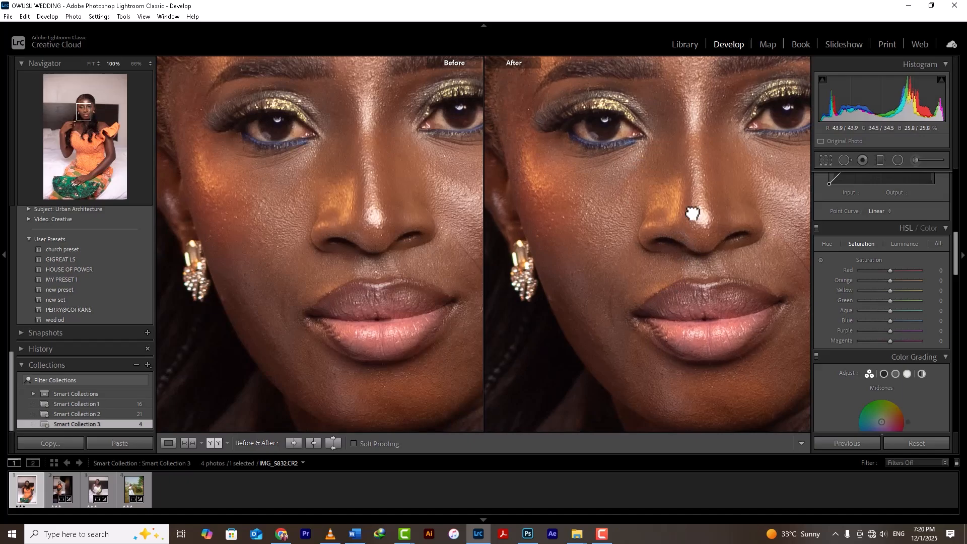
left_click_drag(693, 212, 674, 324)
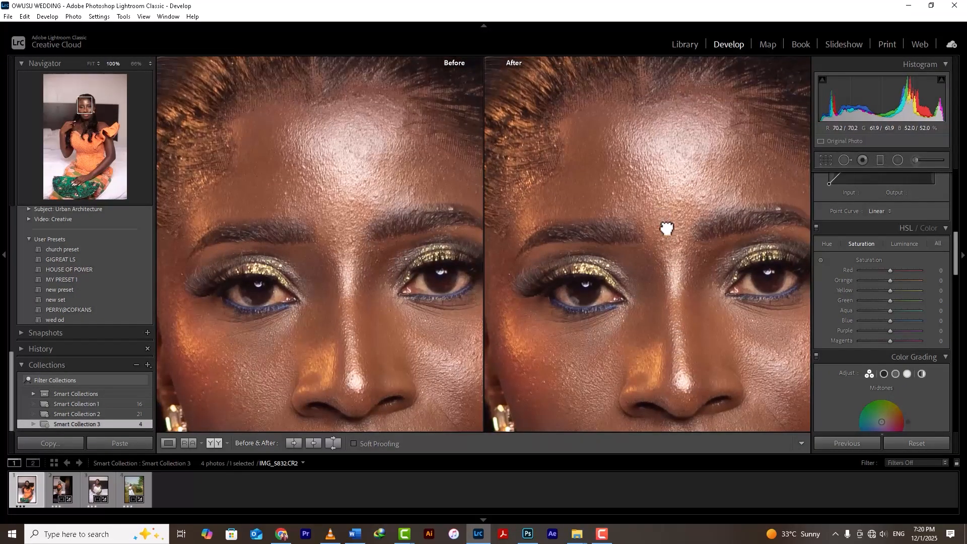
left_click_drag(667, 224, 650, 171)
left_click_drag(680, 252, 675, 164)
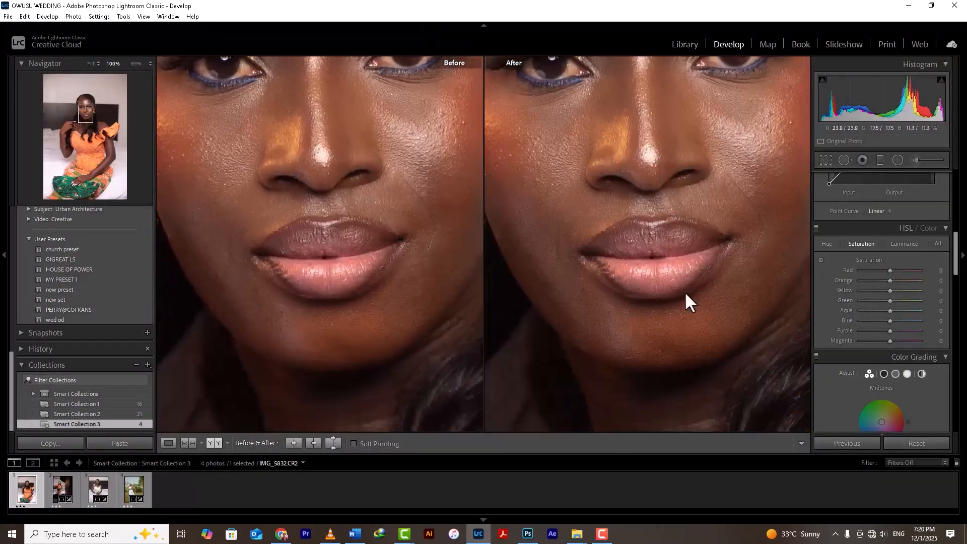
left_click_drag(683, 299, 662, 308)
left_click_drag(633, 83, 643, 145)
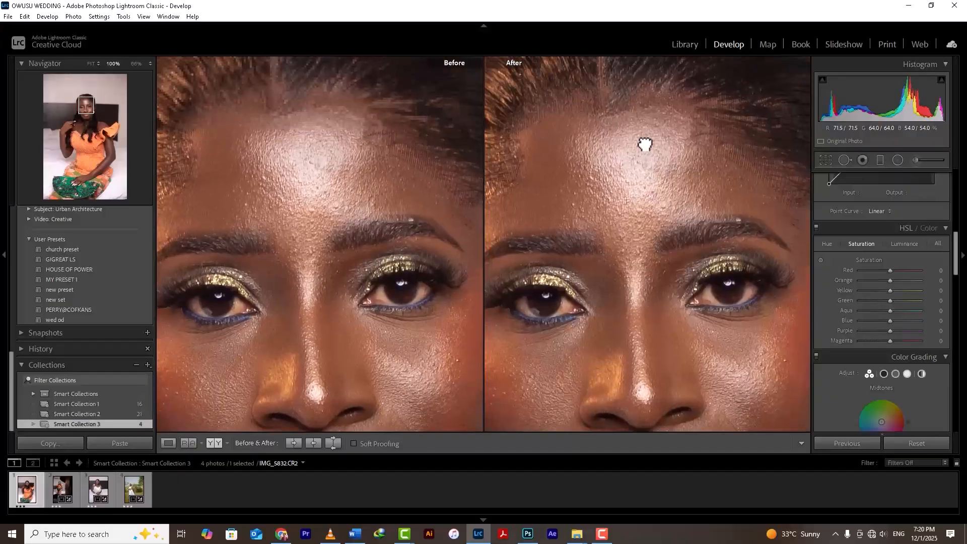
left_click(643, 162)
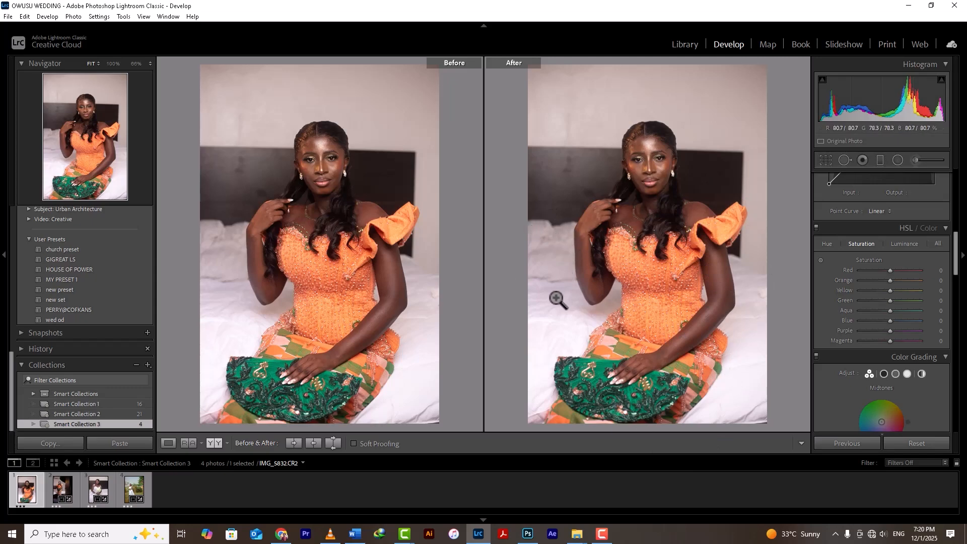
left_click(644, 165)
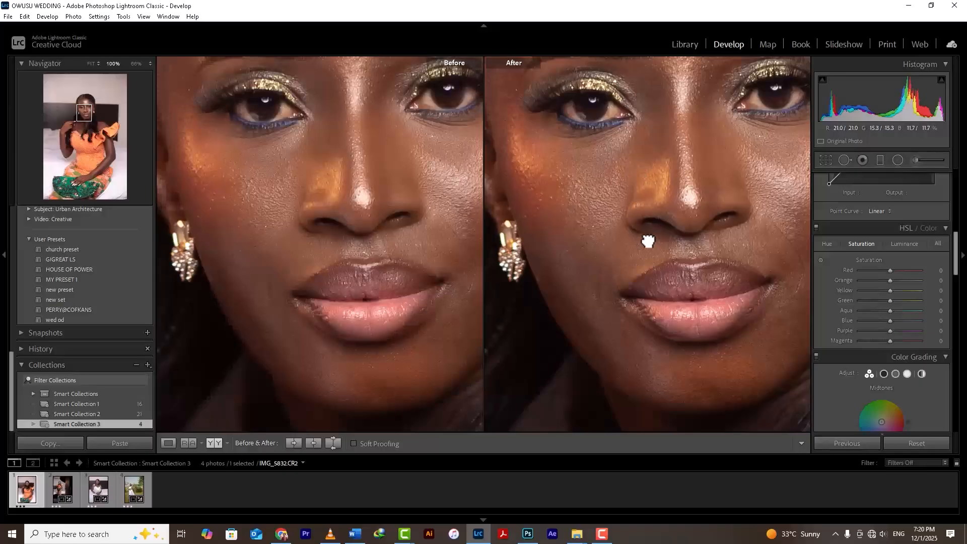
left_click_drag(715, 141, 700, 271)
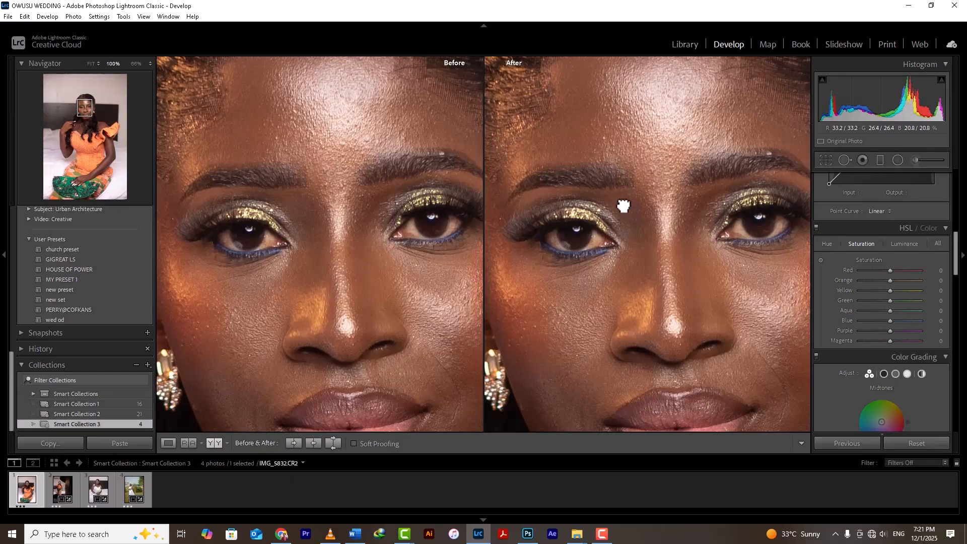
left_click(641, 207)
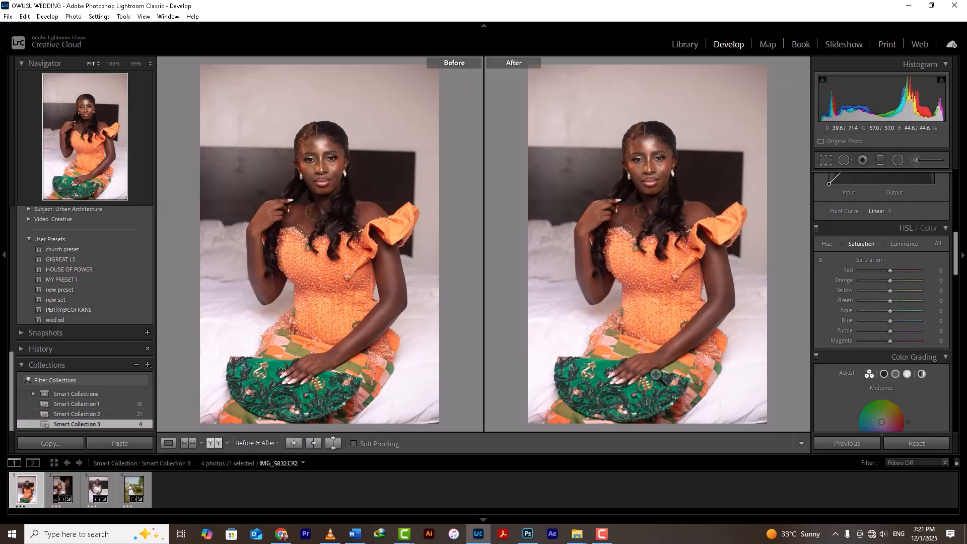
- Set Contrast to +9 and Shadows to +12 on IMG_5832.CR2, and return to the single-image view
scroll(907, 226, "up", 5)
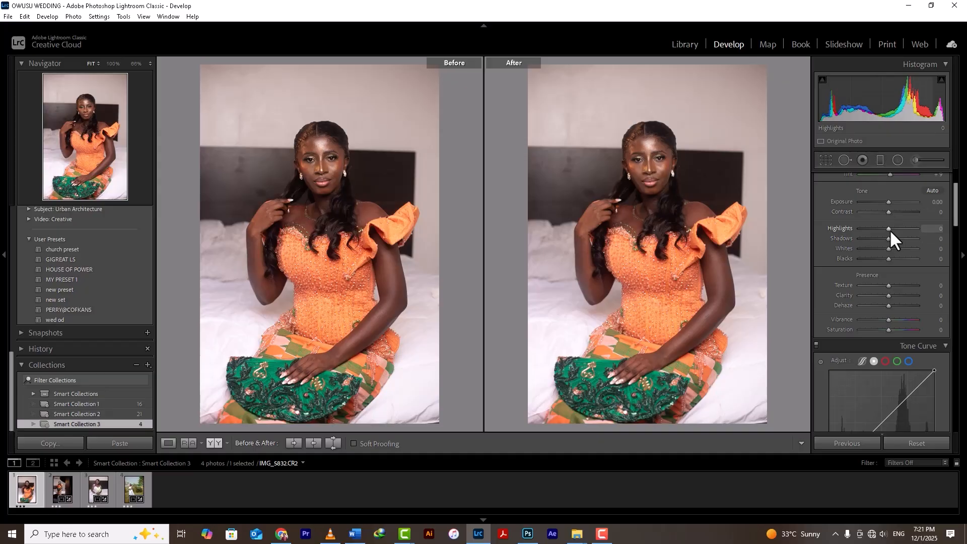
mouse_move(890, 230)
left_mouse_down()
mouse_move(899, 238)
mouse_move(892, 214)
left_mouse_up()
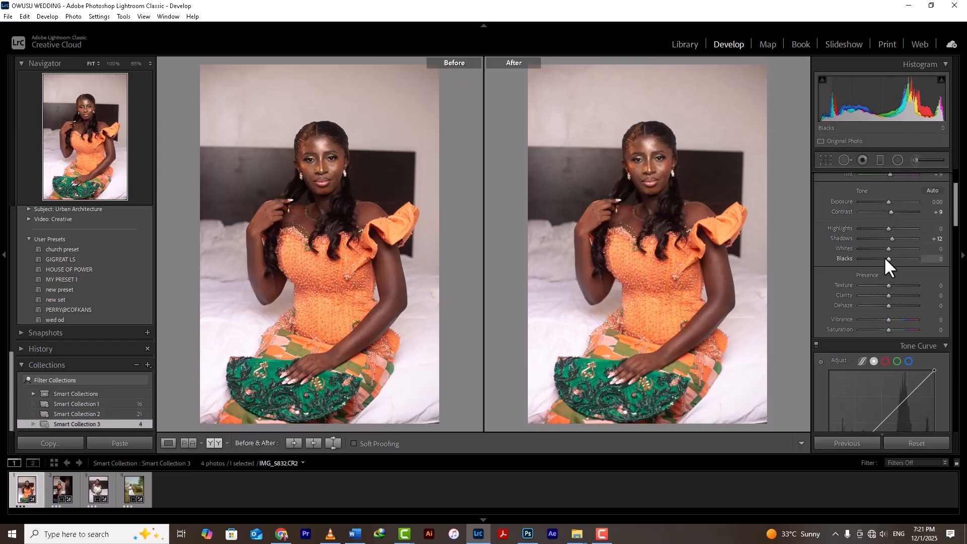
key("y")
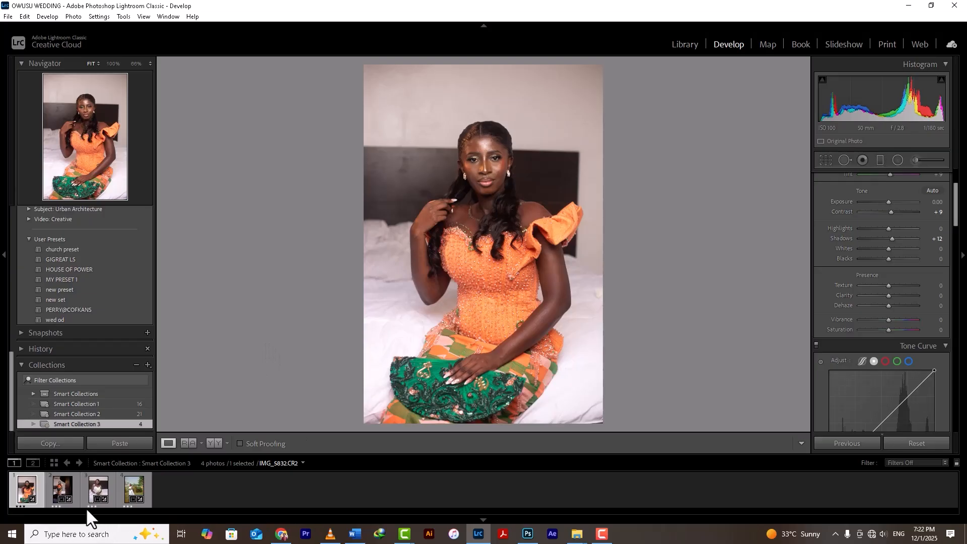
- Select all four portraits and send them to Adobe Photoshop 2020 for editing
left_click(129, 488, "shift")
right_click(125, 491)
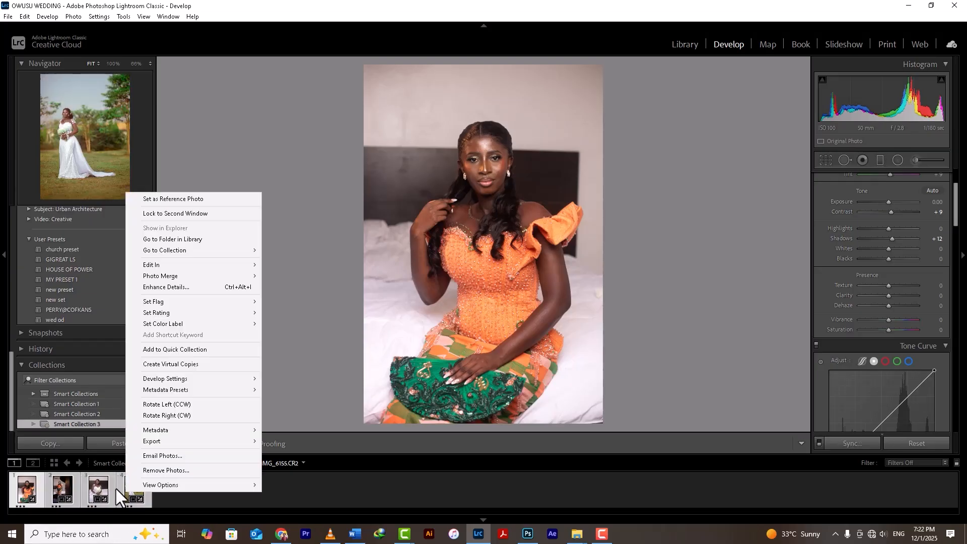
mouse_move(206, 267)
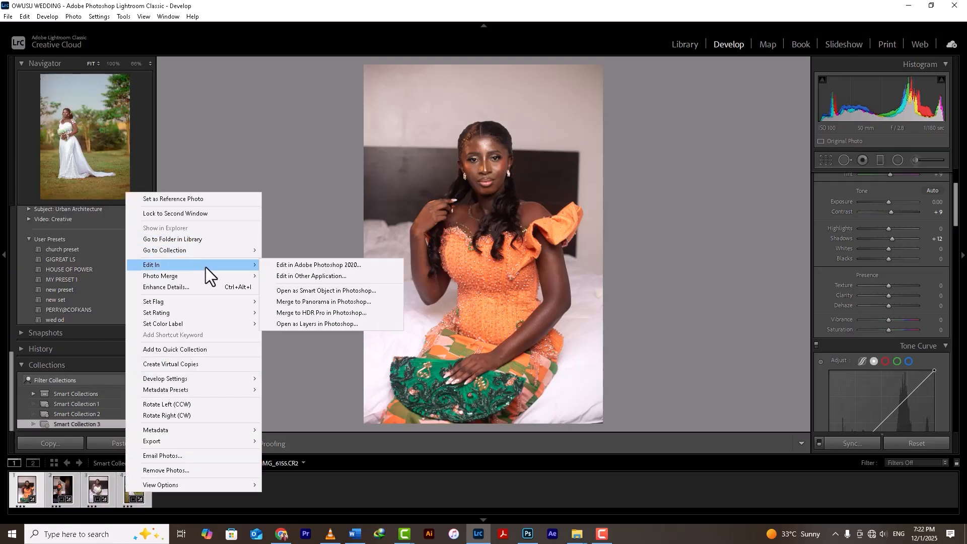
left_click(348, 265)
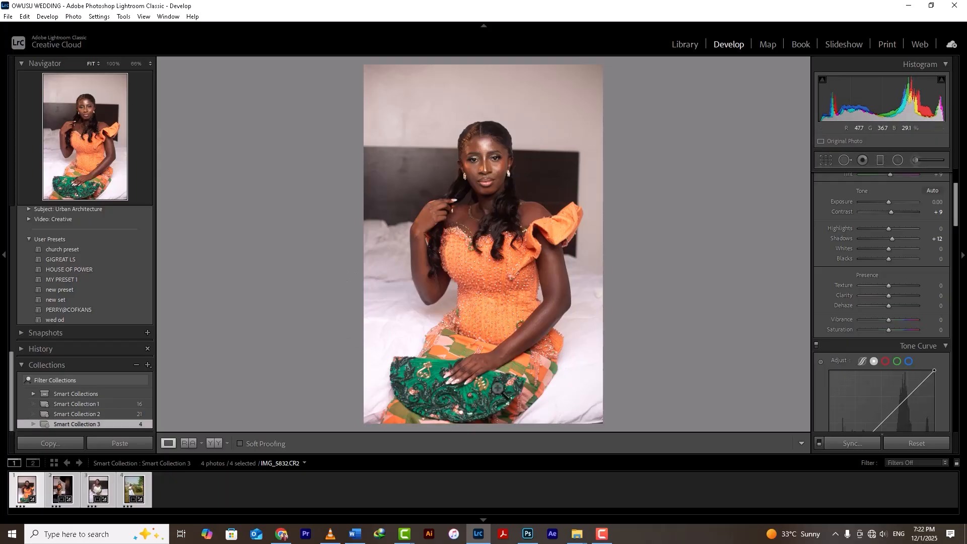
- Switch to Photoshop and look through the four opened wedding portraits
left_click(527, 536)
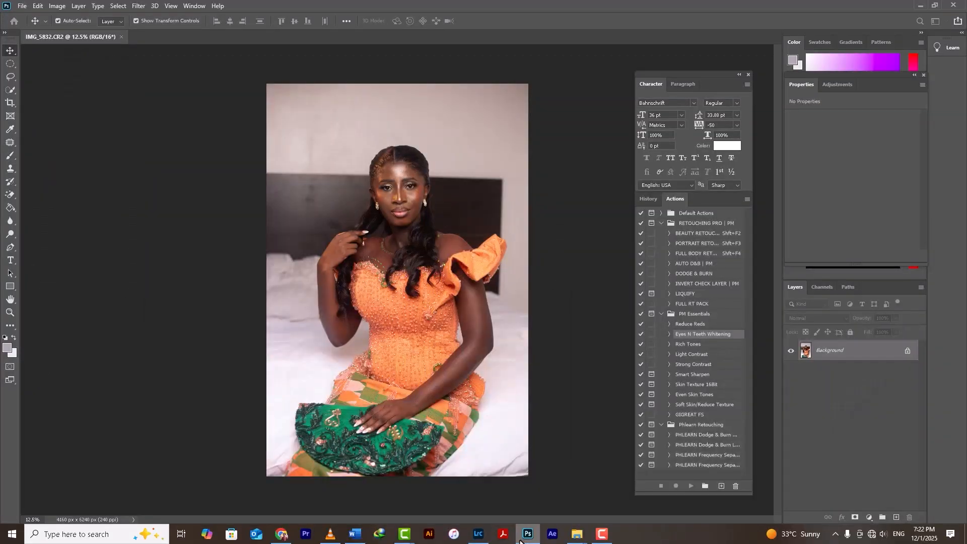
left_click(201, 37)
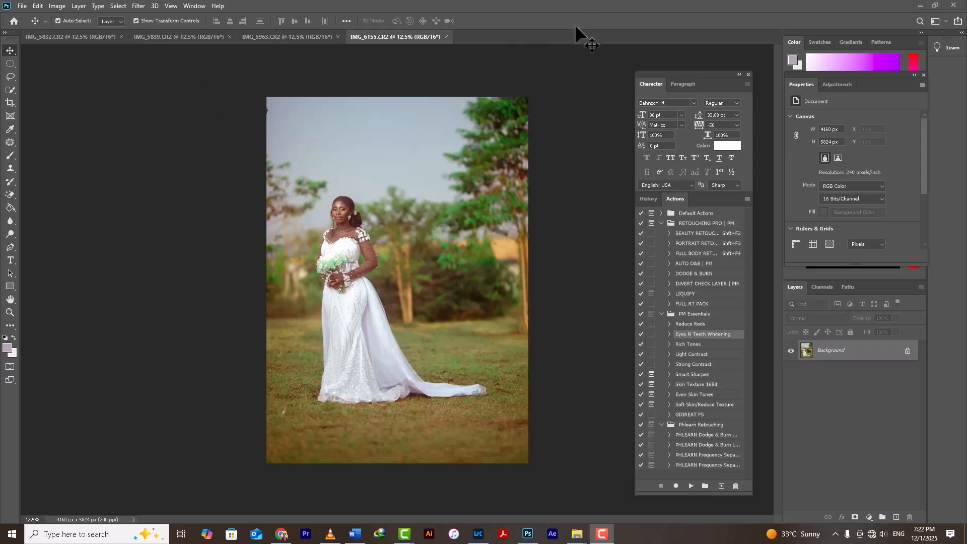
left_click(61, 36)
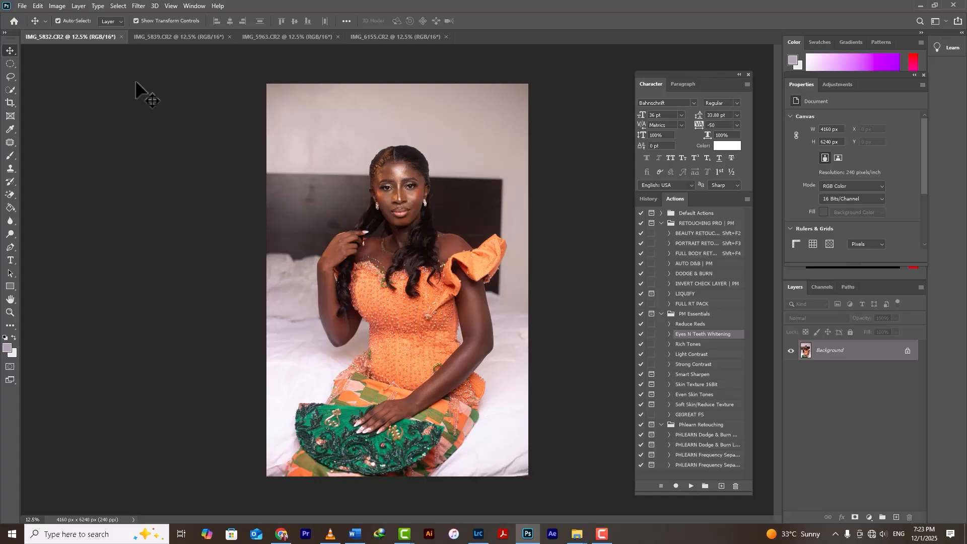
left_click(163, 36)
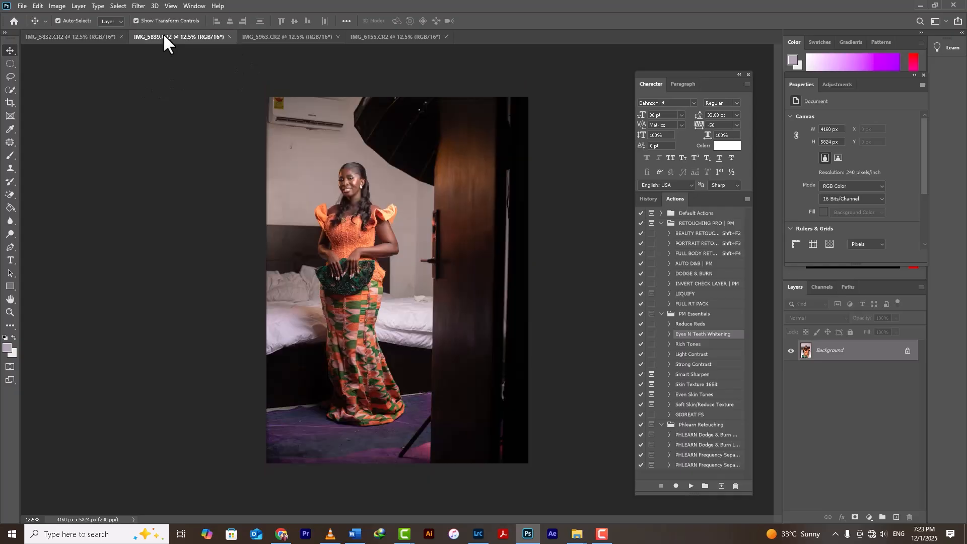
left_click(319, 35)
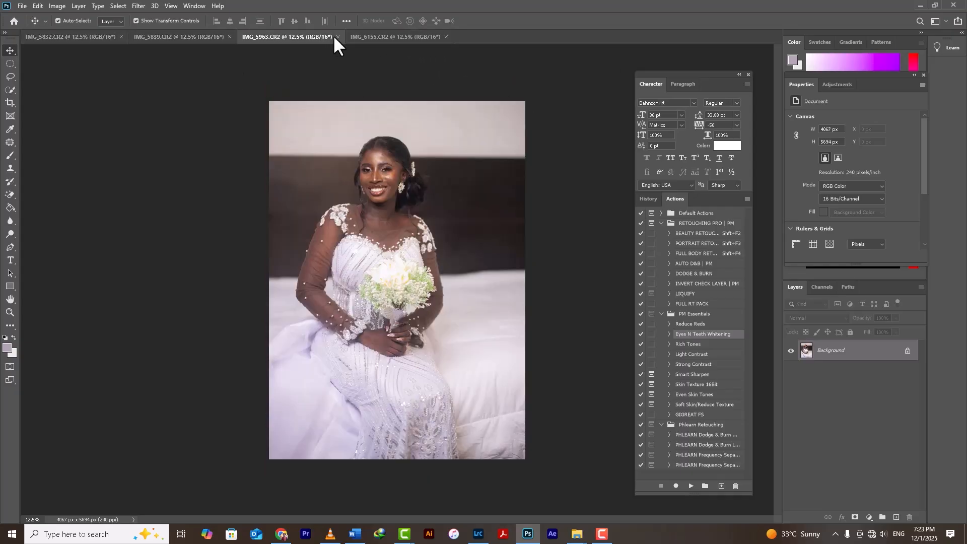
left_click(375, 37)
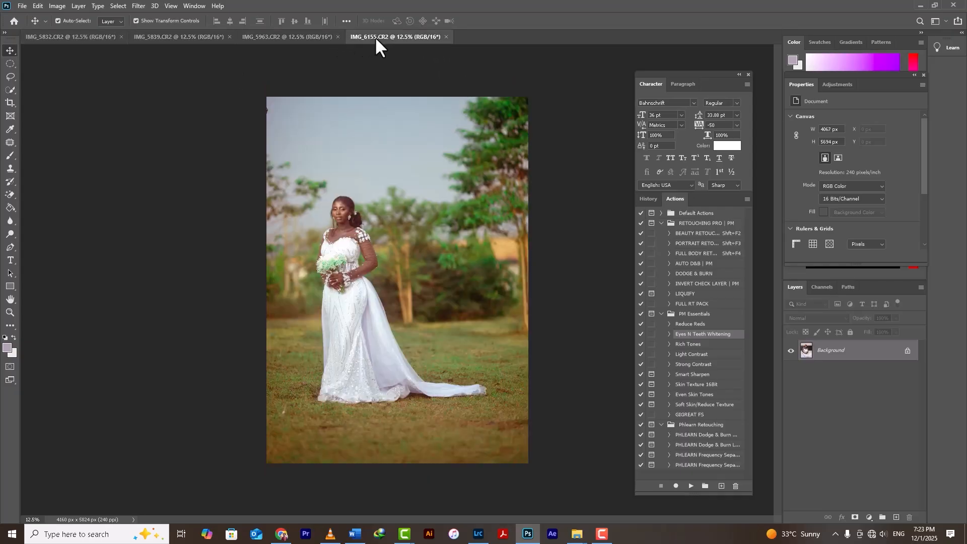
left_click(66, 41)
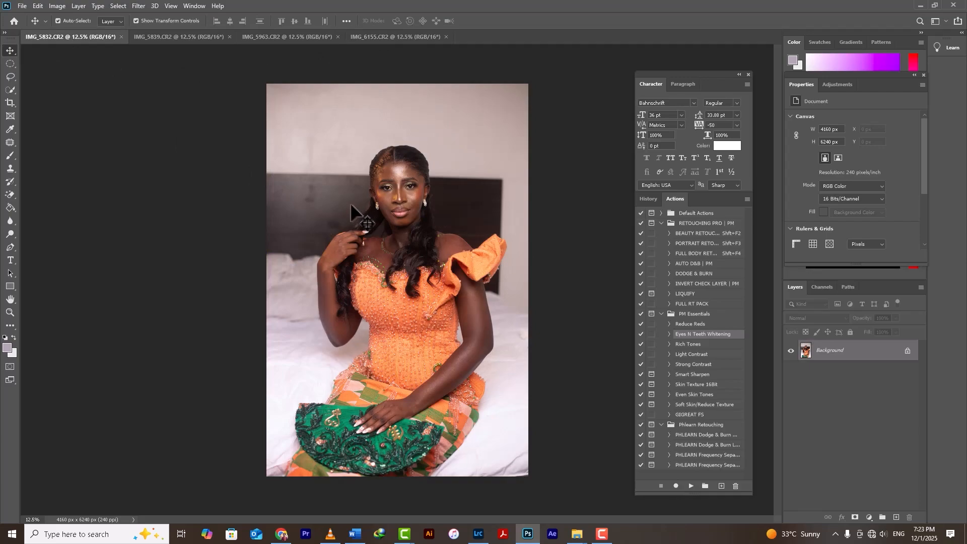
left_click(300, 36)
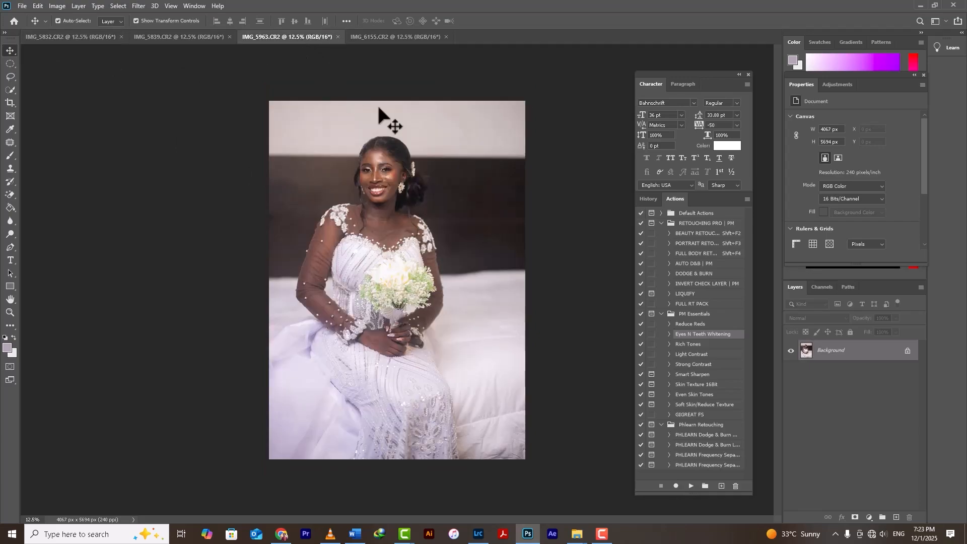
left_click(388, 37)
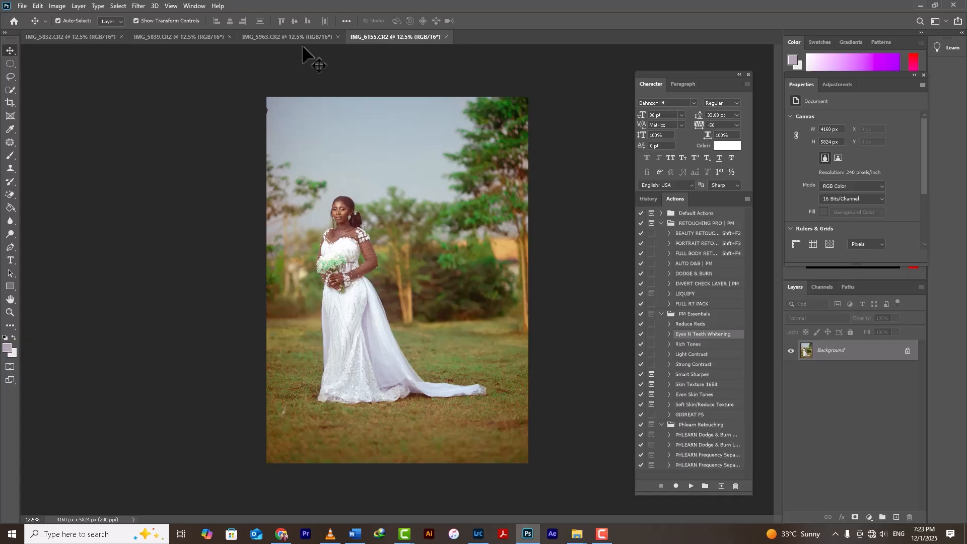
- Bring up IMG_5839.CR2, the standing orange-dress portrait, and duplicate its Background layer
left_click(191, 35)
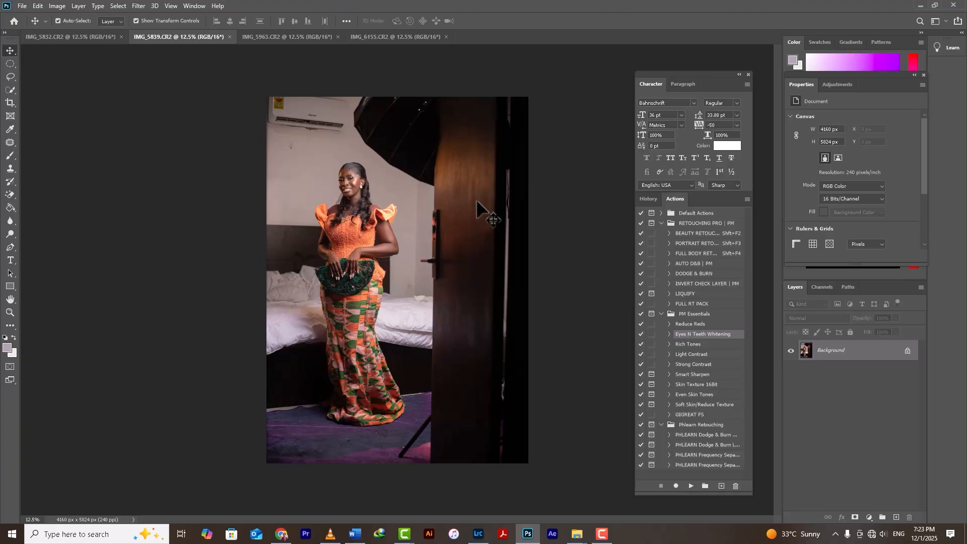
key("ctrl")
key("ctrl+j")
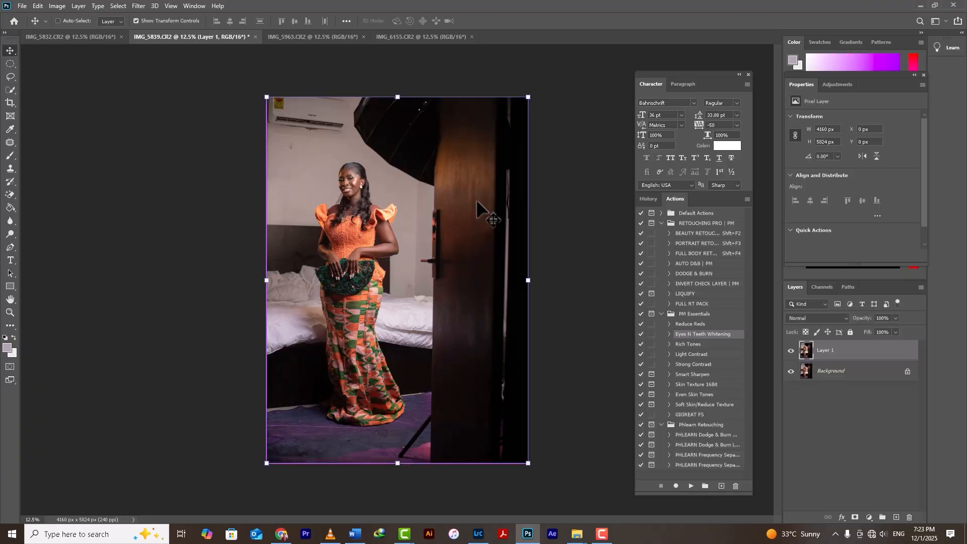
- Use the Patch tool to replace the umbrella's lower tip beside the door with the clean wall beneath it
key("ctrl+plus")
key("ctrl+plus")
key("space")
left_click_drag(494, 218, 476, 371)
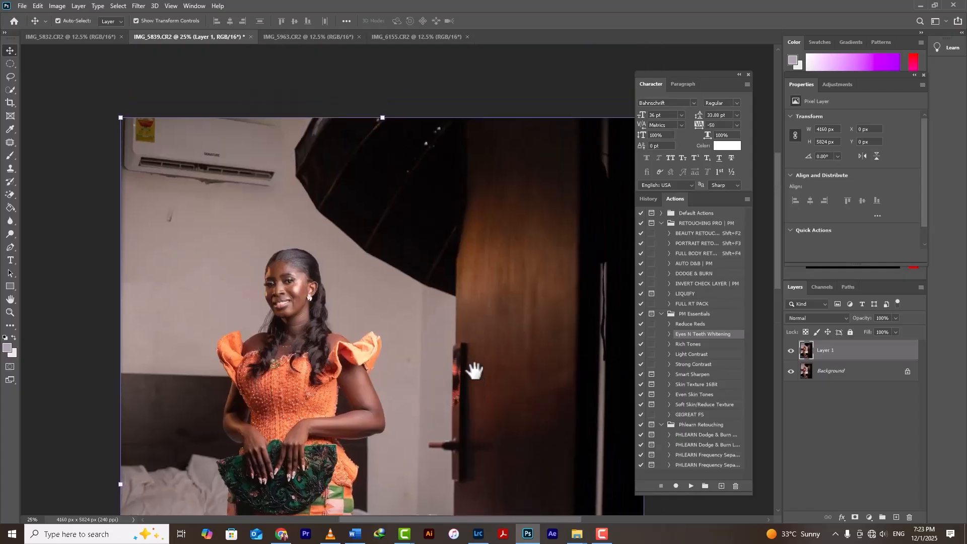
left_click(10, 143)
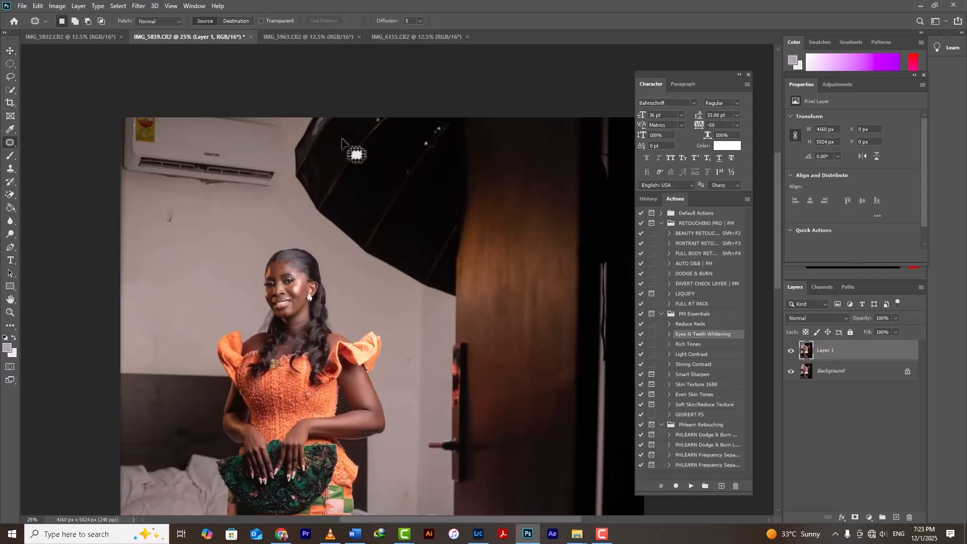
key("ctrl+minus")
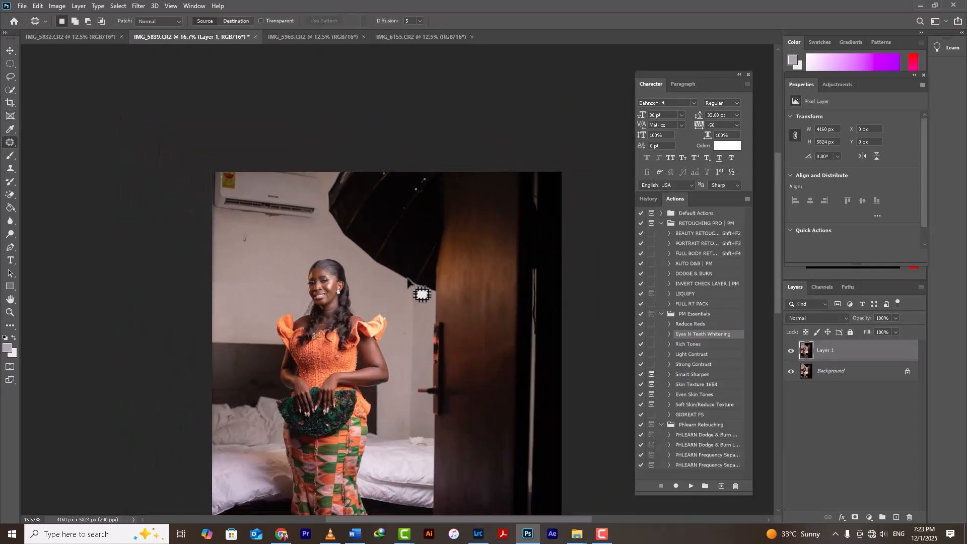
mouse_move(367, 267)
left_mouse_down()
mouse_move(409, 227)
mouse_move(442, 229)
mouse_move(446, 294)
mouse_move(364, 282)
left_mouse_up()
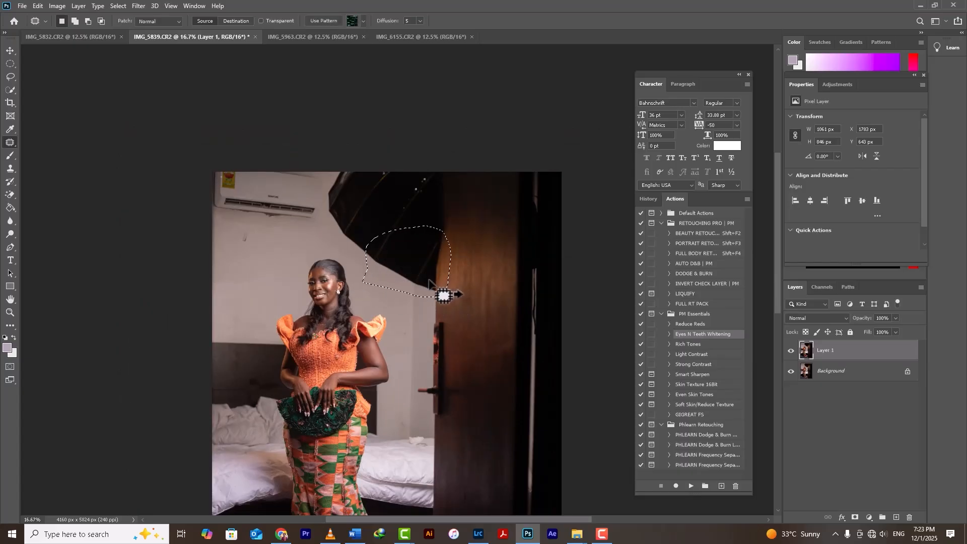
mouse_move(431, 280)
left_mouse_down()
mouse_move(431, 272)
mouse_move(431, 298)
left_mouse_up()
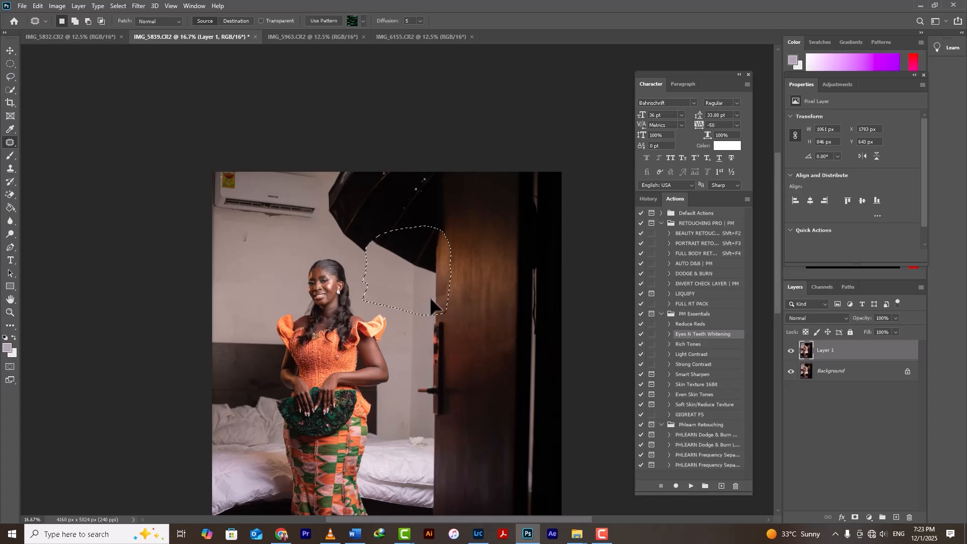
key("ctrl+d")
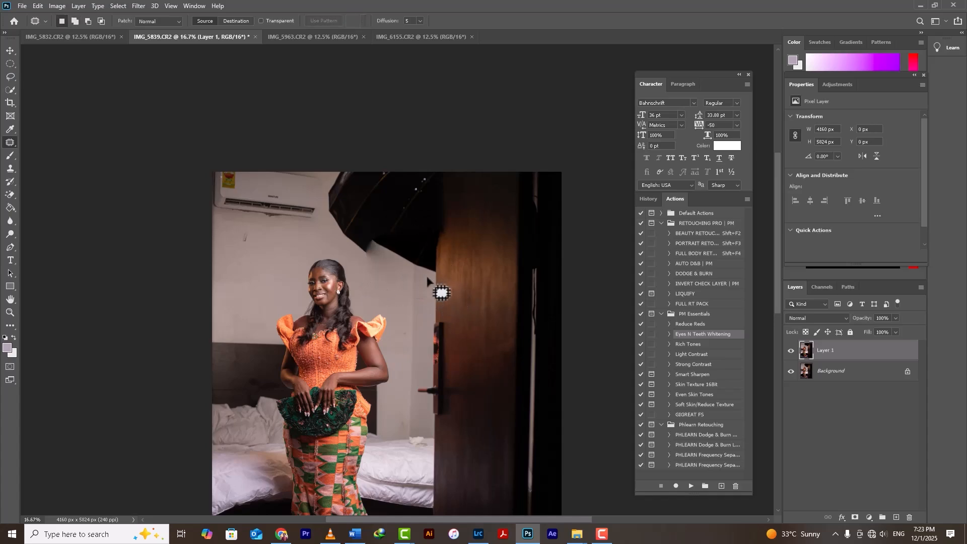
- Patch the umbrella's remaining lower edge and the part beside the door with wall texture from below
mouse_move(371, 249)
left_mouse_down()
mouse_move(426, 226)
mouse_move(450, 248)
mouse_move(448, 270)
mouse_move(424, 282)
mouse_move(387, 273)
mouse_move(421, 265)
mouse_move(420, 290)
left_mouse_up()
left_click(479, 244)
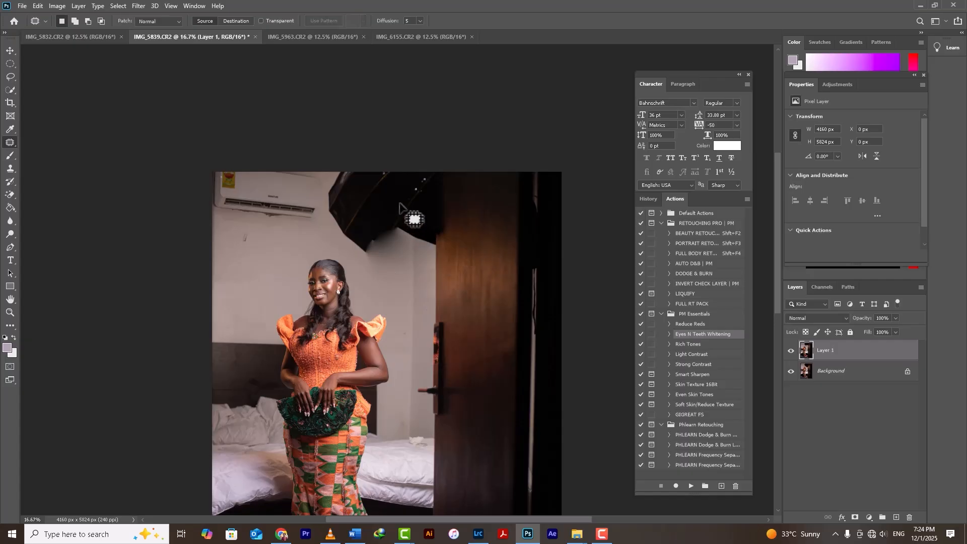
mouse_move(400, 207)
left_mouse_down()
mouse_move(442, 184)
mouse_move(449, 242)
mouse_move(442, 252)
mouse_move(405, 257)
mouse_move(391, 242)
mouse_move(432, 264)
left_mouse_up()
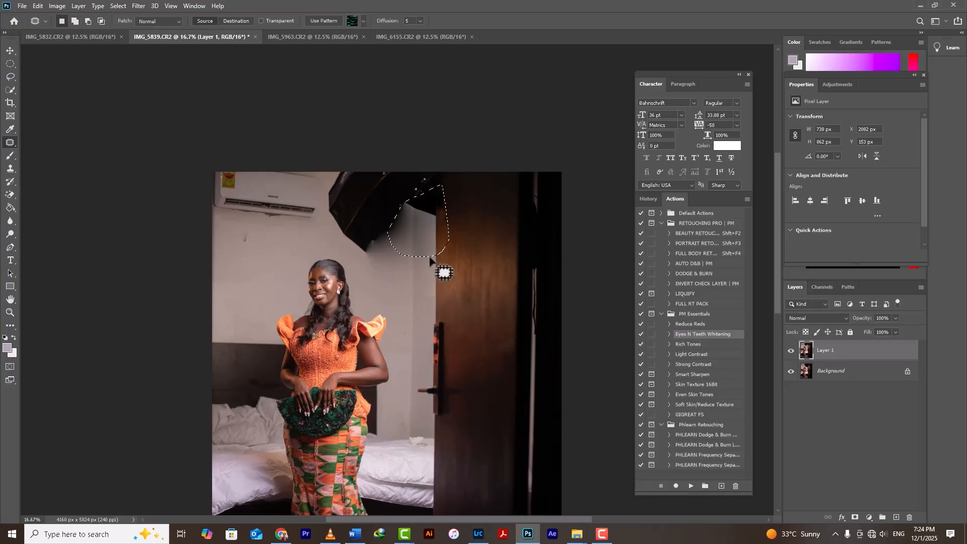
key("ctrl+d")
- Patch the umbrella's upper section along the door, up to the photo's top edge, with wall from below
mouse_move(406, 176)
left_mouse_down()
mouse_move(414, 153)
mouse_move(437, 160)
mouse_move(443, 186)
mouse_move(430, 234)
mouse_move(408, 225)
mouse_move(405, 173)
left_mouse_up()
mouse_move(421, 232)
left_mouse_down()
mouse_move(421, 247)
mouse_move(421, 207)
mouse_move(456, 133)
mouse_move(385, 170)
mouse_move(402, 151)
mouse_move(436, 160)
mouse_move(454, 220)
mouse_move(444, 267)
mouse_move(410, 265)
mouse_move(398, 147)
mouse_move(443, 276)
left_mouse_up()
left_click_drag(421, 219, 422, 266)
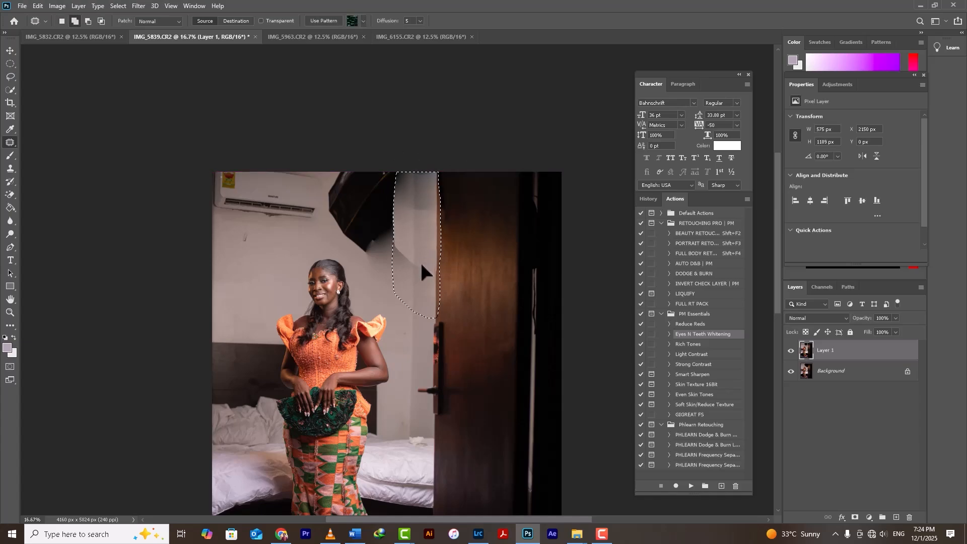
mouse_move(412, 167)
left_mouse_down()
mouse_move(440, 160)
mouse_move(449, 218)
mouse_move(437, 227)
mouse_move(398, 229)
mouse_move(398, 171)
left_mouse_up()
left_click_drag(426, 204, 424, 243)
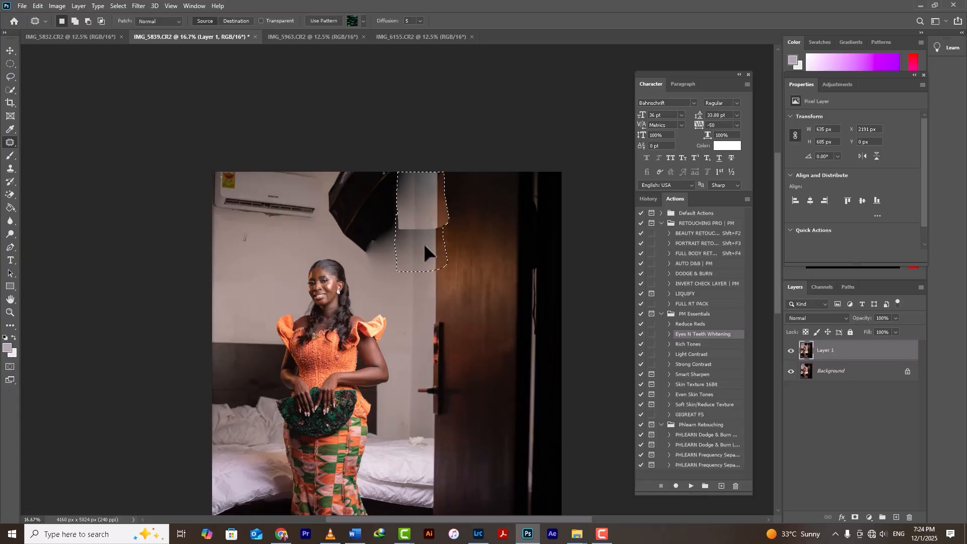
key("ctrl+d")
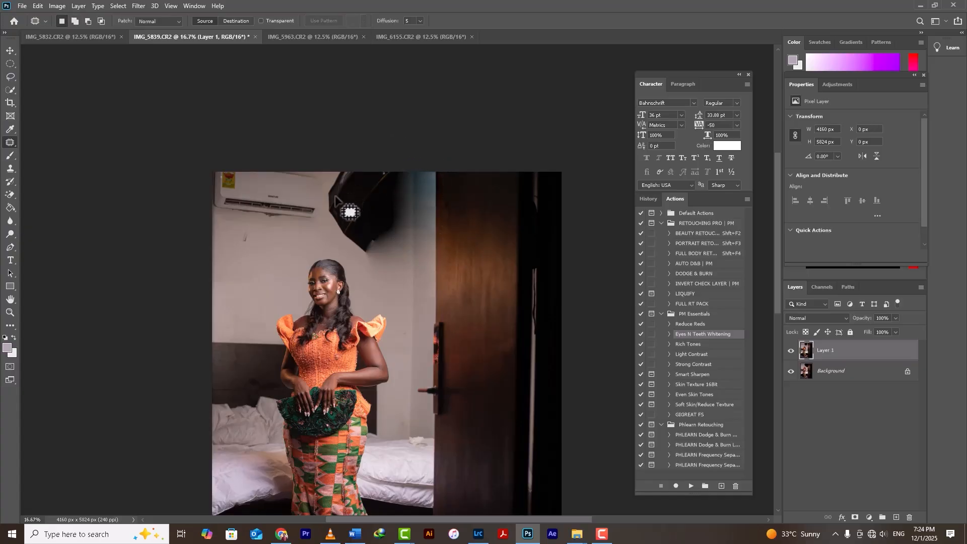
- Patch out the rest of the umbrella using the plain wall beneath the air conditioner
mouse_move(327, 227)
left_mouse_down()
mouse_move(385, 218)
mouse_move(395, 235)
mouse_move(377, 259)
mouse_move(342, 259)
mouse_move(326, 230)
left_mouse_up()
left_click_drag(387, 264, 262, 275)
mouse_move(326, 214)
left_mouse_down()
mouse_move(335, 191)
mouse_move(383, 154)
mouse_move(418, 174)
mouse_move(413, 189)
mouse_move(330, 207)
mouse_move(328, 185)
mouse_move(364, 155)
mouse_move(411, 176)
mouse_move(401, 245)
mouse_move(323, 236)
mouse_move(326, 226)
left_mouse_up()
left_click_drag(370, 204, 249, 261)
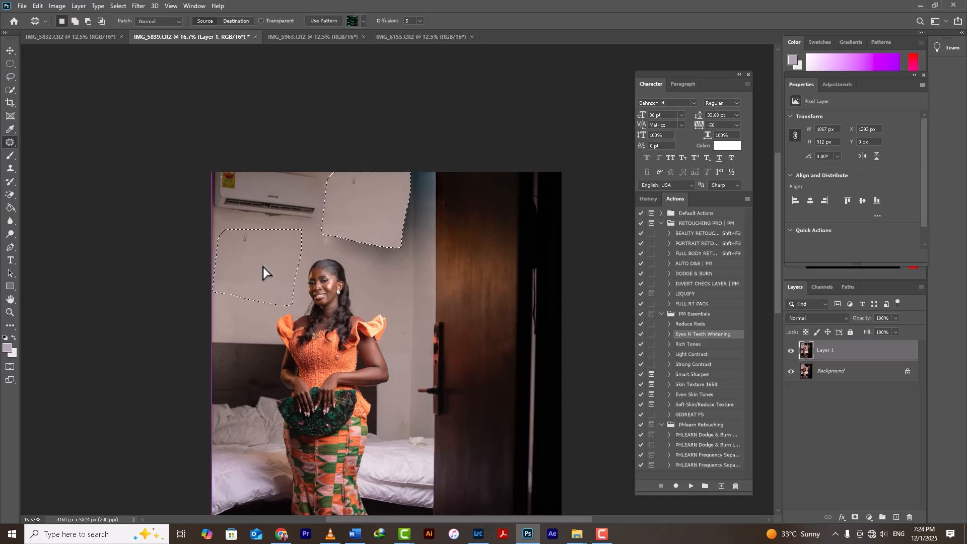
left_click(388, 270)
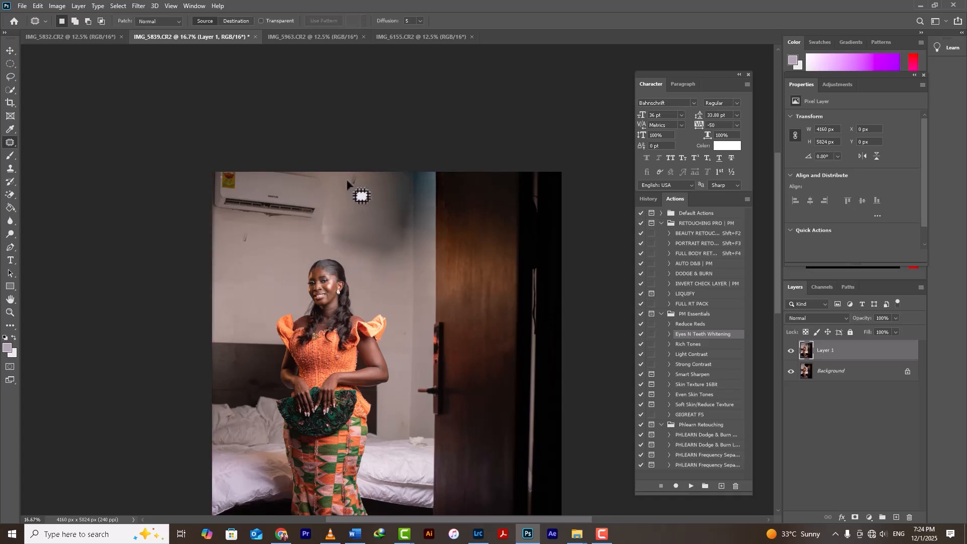
- Patch the leftover dark smudges on the wall above the woman's head and beside the door with cleaner wall
mouse_move(348, 181)
left_mouse_down()
mouse_move(366, 190)
mouse_move(344, 182)
mouse_move(256, 274)
mouse_move(282, 275)
left_mouse_up()
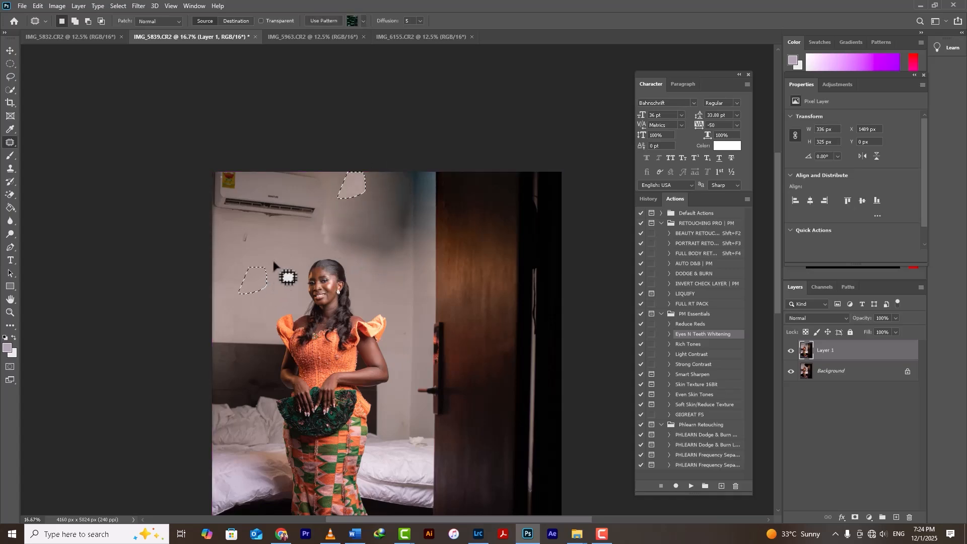
mouse_move(320, 227)
left_mouse_down()
mouse_move(389, 209)
mouse_move(401, 241)
mouse_move(395, 262)
mouse_move(349, 259)
mouse_move(319, 252)
mouse_move(320, 230)
left_mouse_up()
left_click_drag(383, 240, 274, 256)
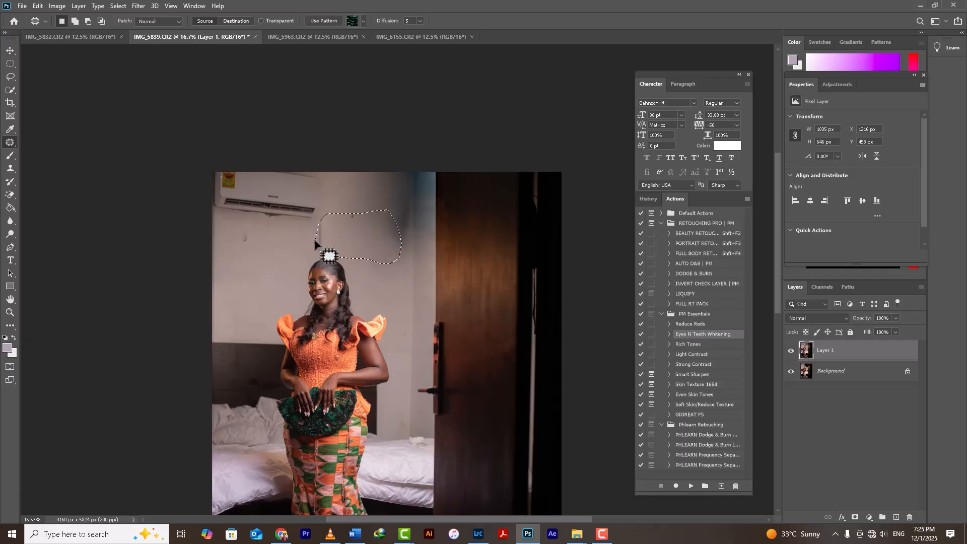
key("ctrl+d")
mouse_move(350, 206)
left_mouse_down()
mouse_move(347, 231)
mouse_move(383, 290)
mouse_move(317, 226)
mouse_move(327, 219)
mouse_move(329, 250)
mouse_move(310, 255)
left_mouse_up()
mouse_move(388, 220)
left_mouse_down()
mouse_move(432, 210)
mouse_move(439, 253)
mouse_move(378, 252)
mouse_move(422, 252)
left_mouse_up()
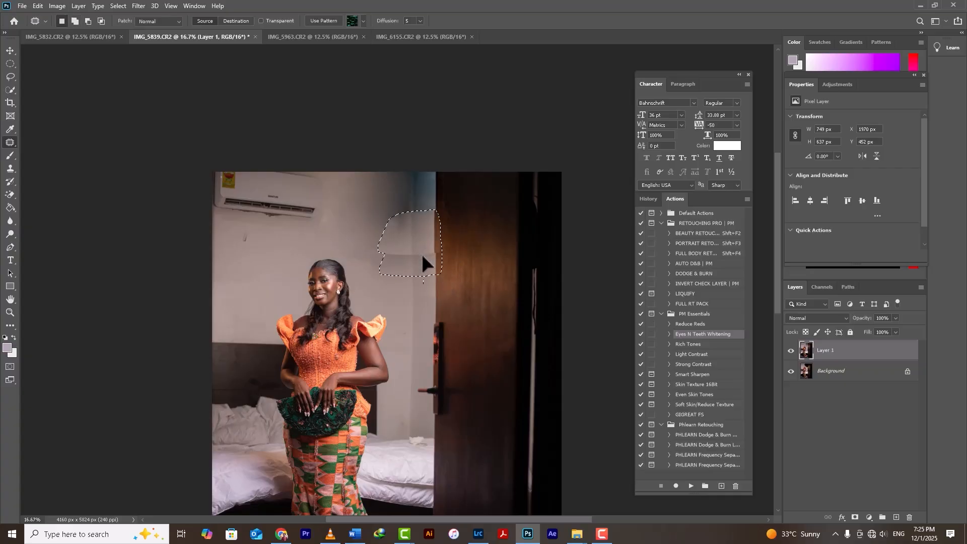
key("ctrl+d")
- Patch the dark bluish area at the top of the wall beside the door, and compare the retouched layer with the original
mouse_move(387, 194)
left_mouse_down()
mouse_move(416, 160)
mouse_move(442, 173)
mouse_move(442, 234)
mouse_move(393, 233)
mouse_move(374, 205)
mouse_move(396, 161)
left_mouse_up()
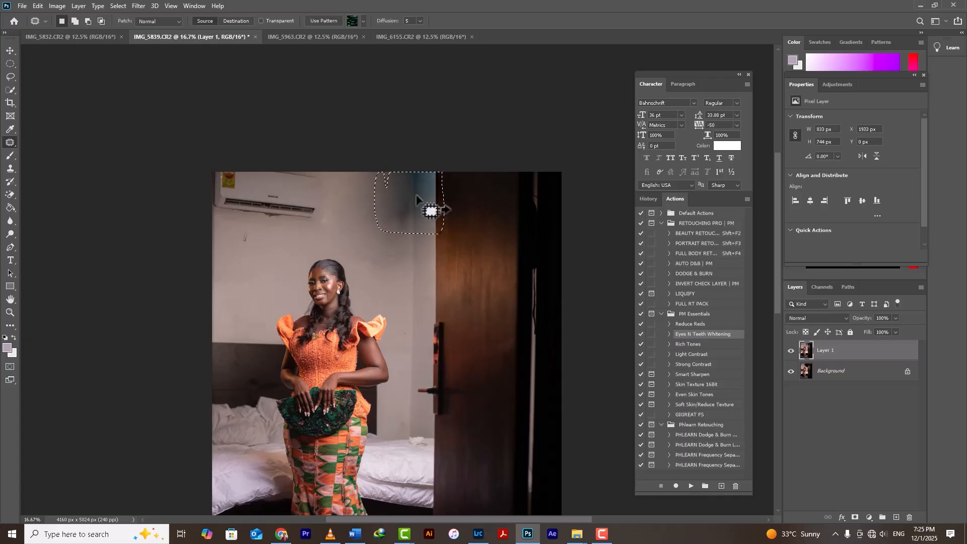
left_click_drag(418, 236, 417, 239)
mouse_move(366, 172)
left_mouse_down()
mouse_move(403, 157)
mouse_move(445, 161)
mouse_move(447, 185)
mouse_move(432, 206)
mouse_move(376, 203)
mouse_move(402, 216)
left_mouse_up()
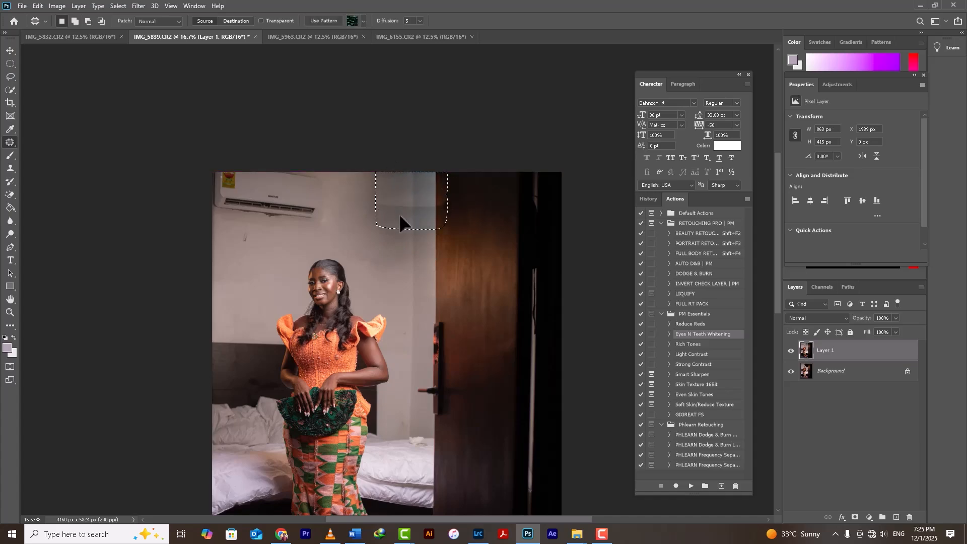
left_click(425, 143)
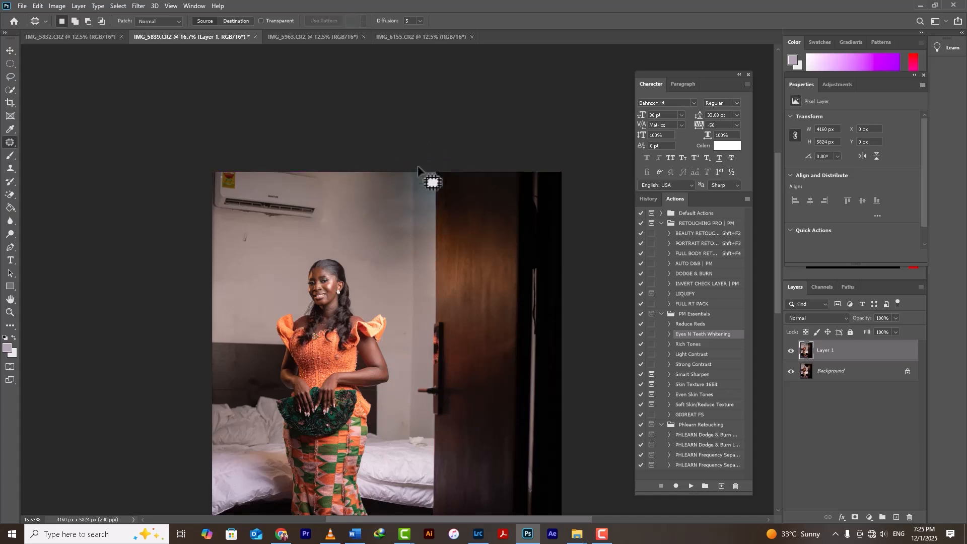
key("ctrl+minus")
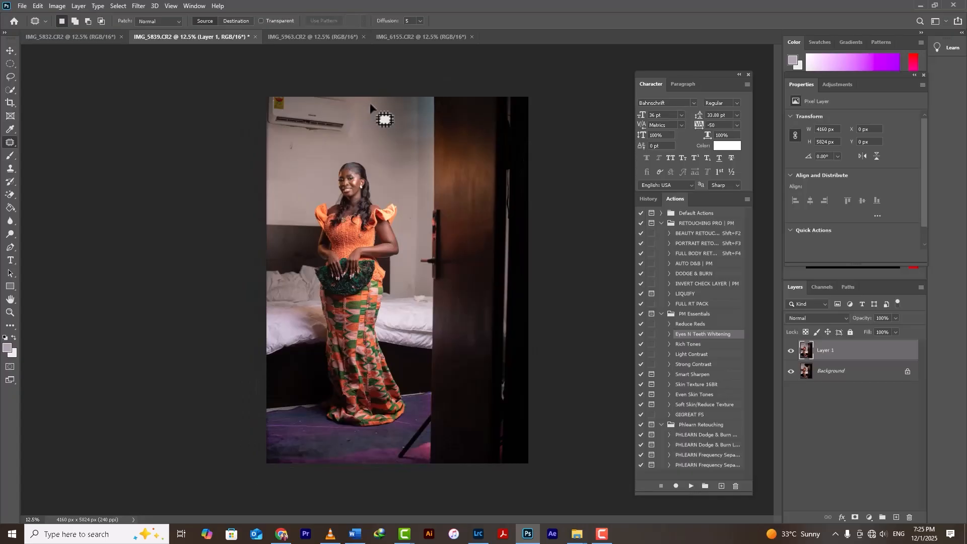
left_click(792, 351)
left_click(791, 352)
left_click(791, 351)
left_click(791, 351)
left_click(791, 351)
- Patch the light stand's leg and the pink patch near the door with clean carpet, and return to the Move tool
mouse_move(413, 420)
left_mouse_down()
mouse_move(430, 412)
mouse_move(434, 432)
mouse_move(418, 441)
mouse_move(414, 405)
left_mouse_up()
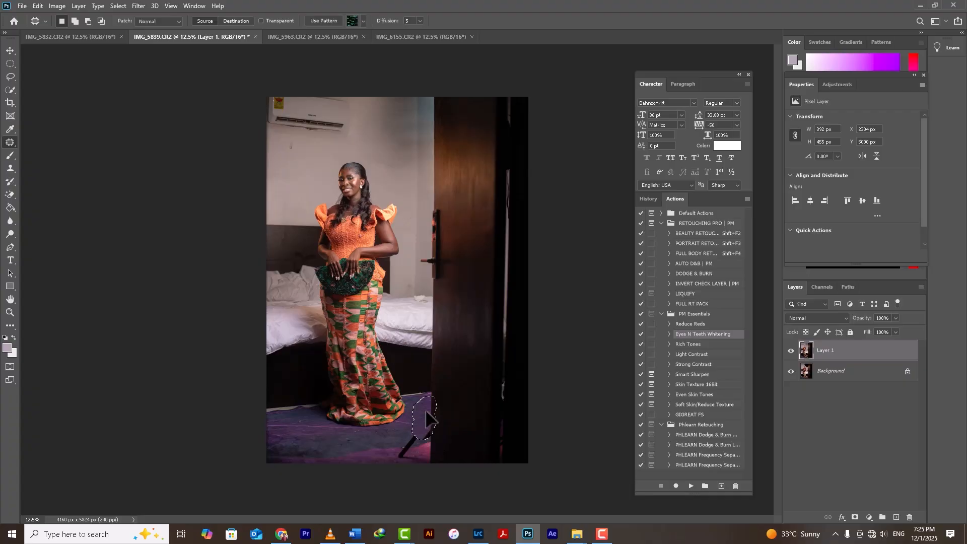
mouse_move(428, 418)
left_mouse_down()
mouse_move(427, 425)
mouse_move(437, 438)
mouse_move(429, 444)
mouse_move(421, 427)
mouse_move(431, 437)
mouse_move(432, 423)
mouse_move(411, 431)
mouse_move(426, 433)
mouse_move(420, 454)
mouse_move(380, 451)
left_mouse_up()
key("ctrl+d")
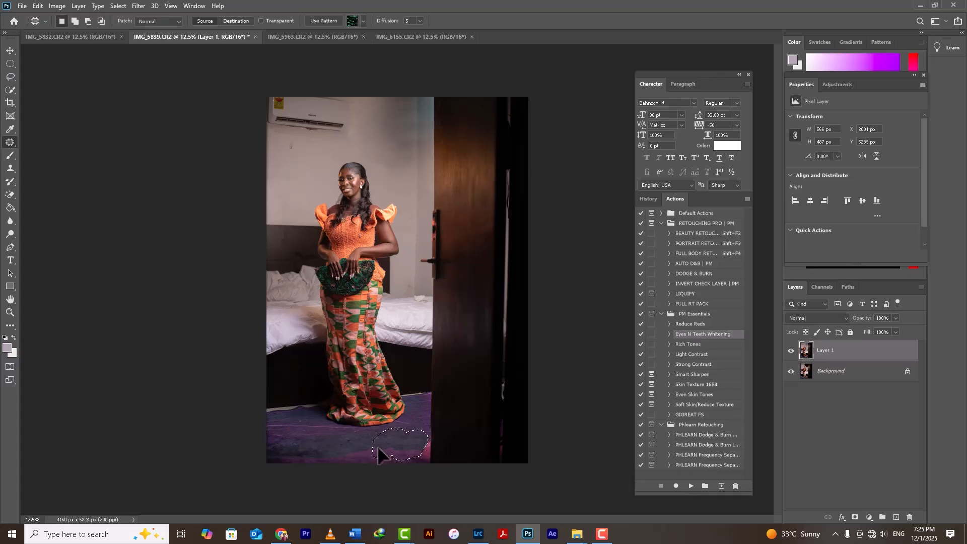
key("ctrl+d")
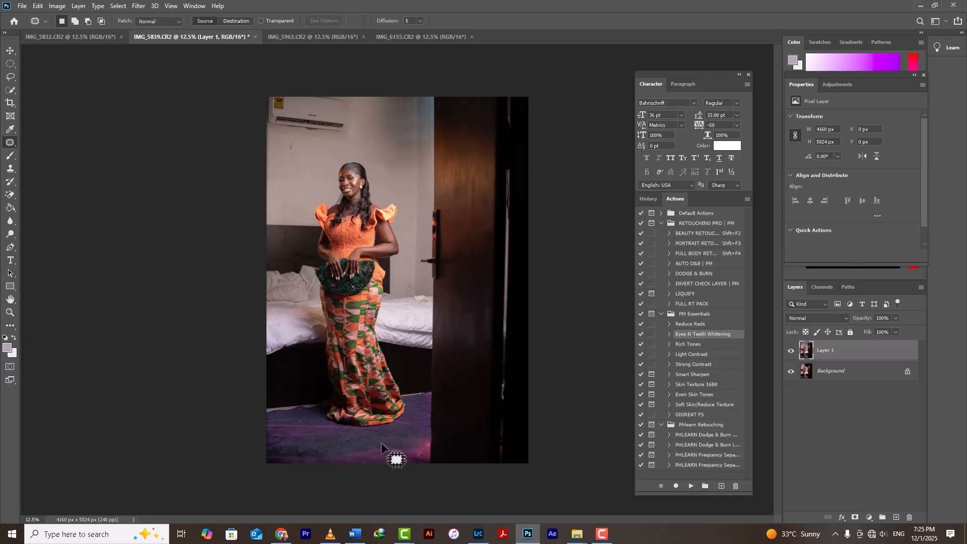
mouse_move(413, 455)
left_mouse_down()
mouse_move(425, 447)
mouse_move(409, 453)
left_mouse_up()
key("ctrl+d")
left_click(10, 50)
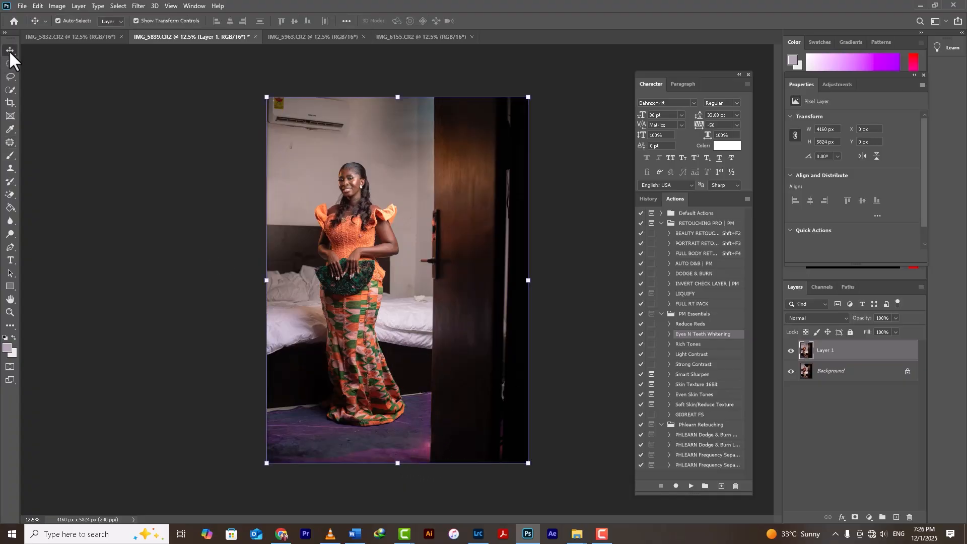
- Try a slightly tighter 5:7 crop of the standing portrait that trims the dark area beyond the door, and undo the crop
left_click(9, 104)
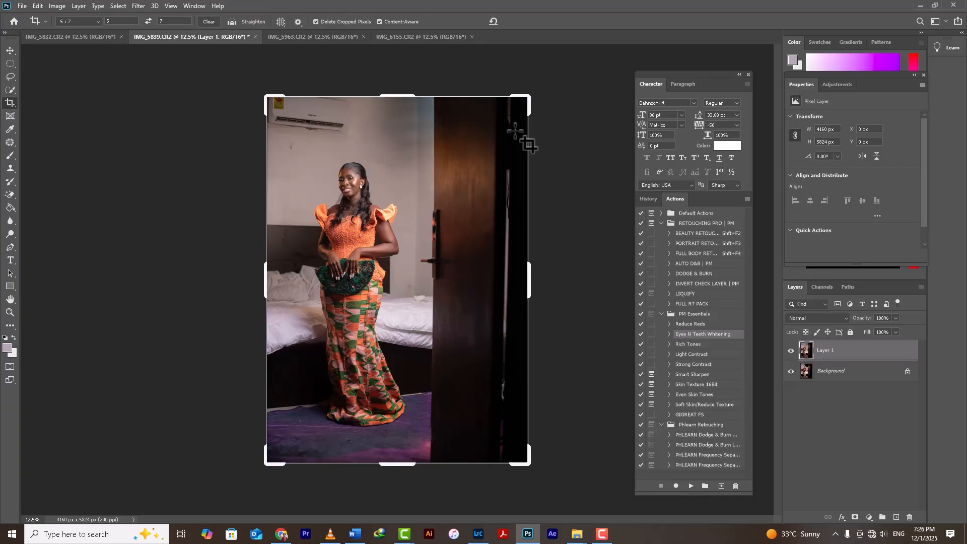
left_click_drag(531, 95, 521, 112)
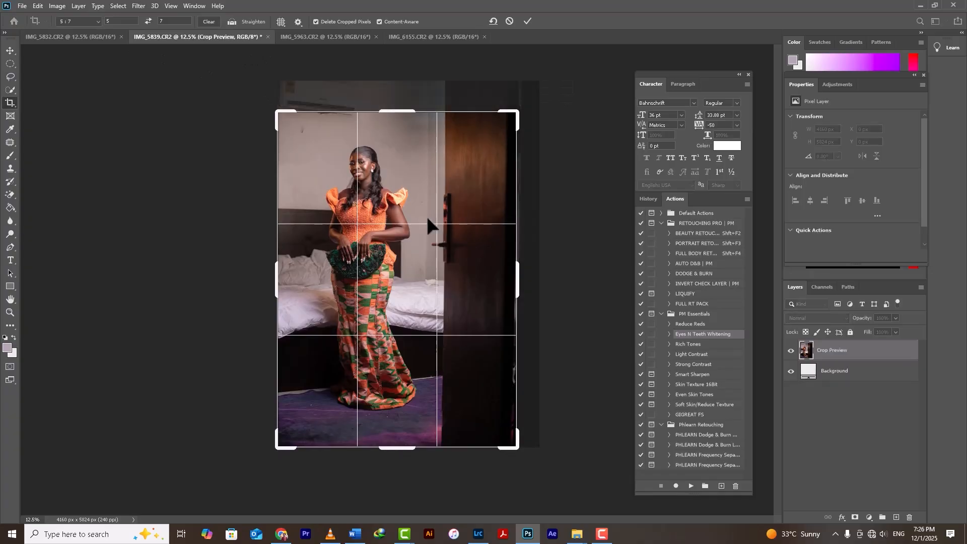
left_click_drag(424, 207, 431, 217)
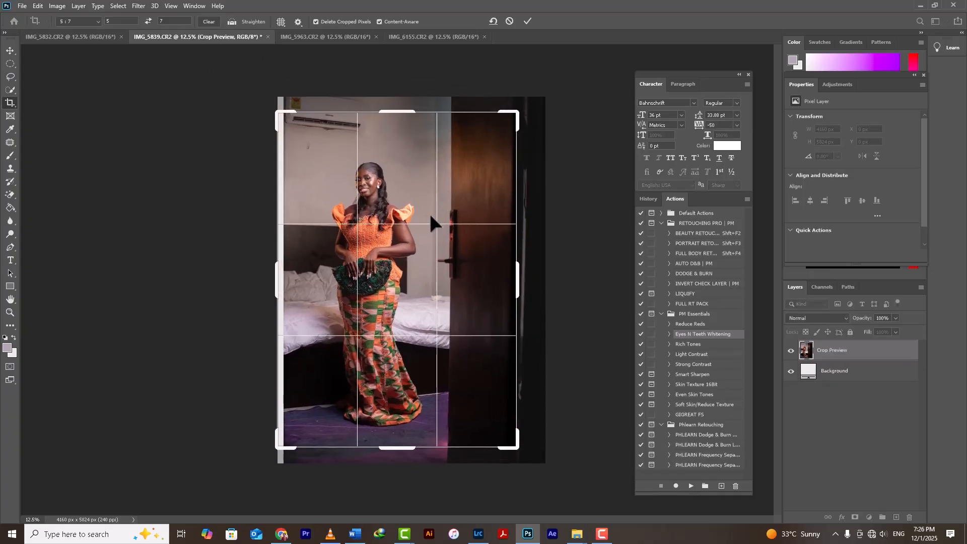
left_click_drag(517, 112, 518, 106)
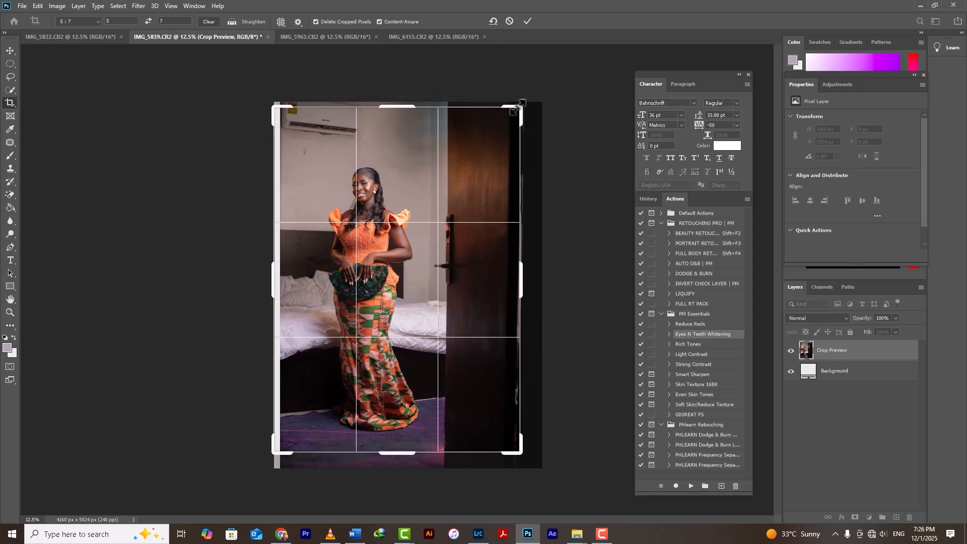
left_click_drag(462, 239, 463, 237)
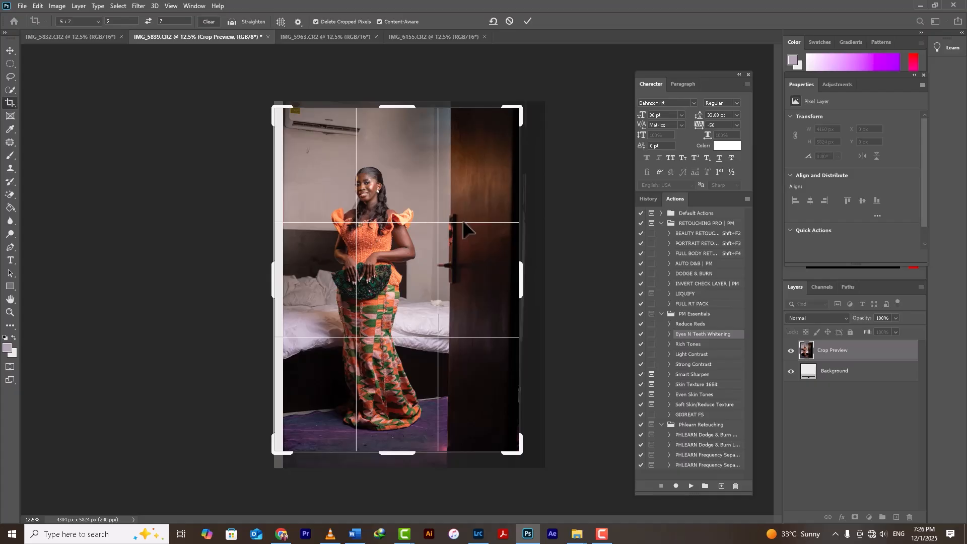
left_click_drag(450, 248, 449, 243)
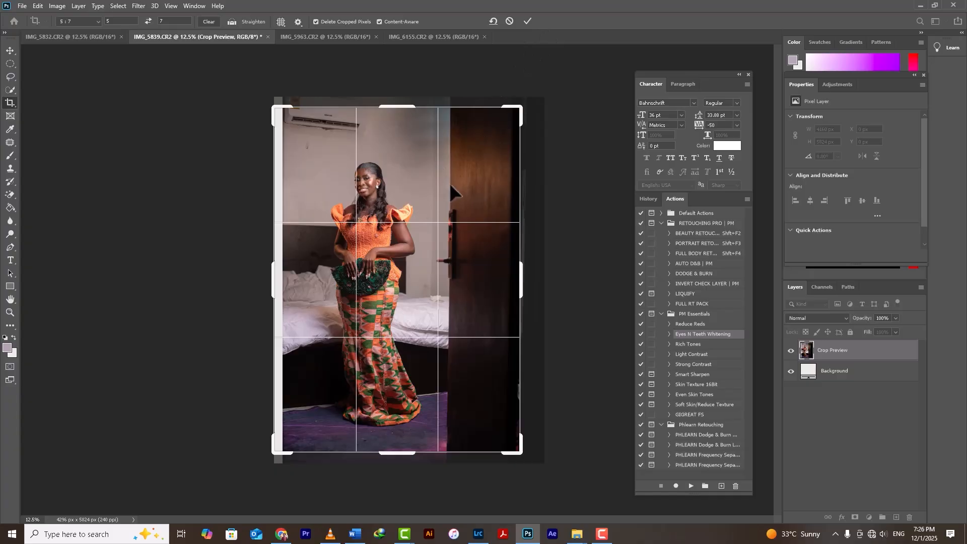
left_click_drag(449, 183, 446, 183)
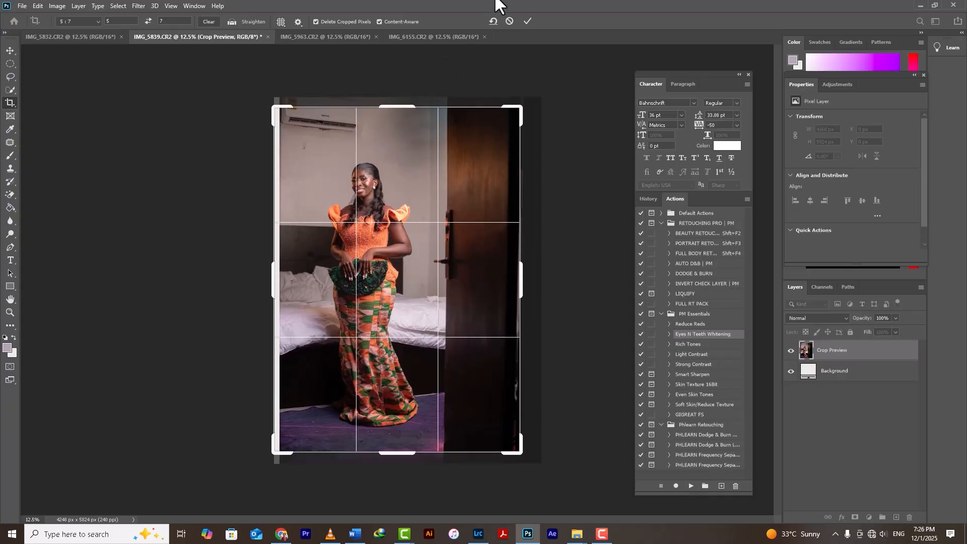
left_click(525, 20)
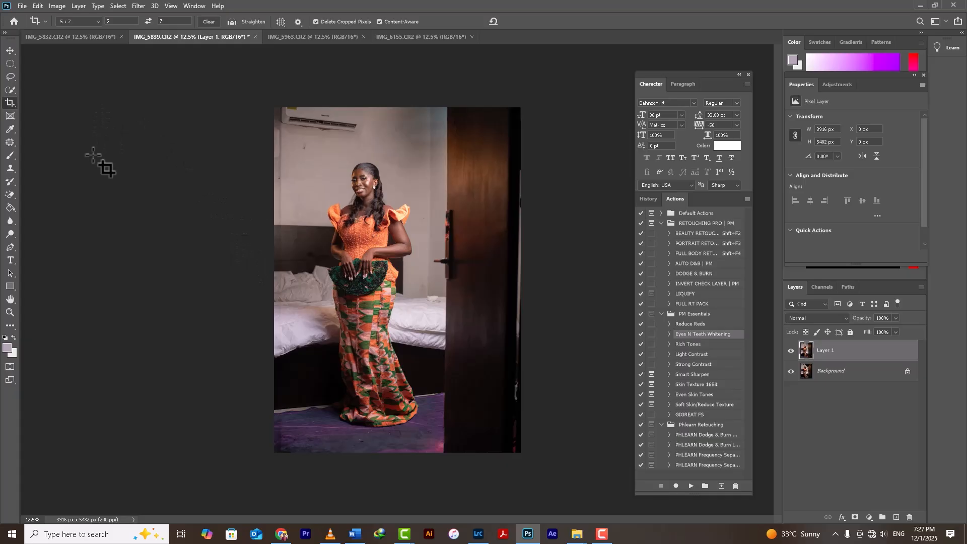
key("ctrl+z")
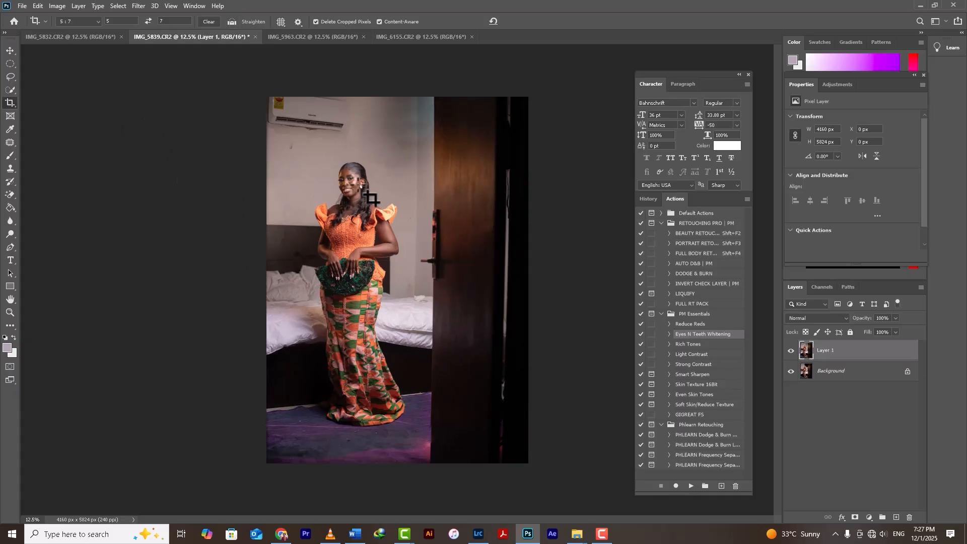
left_click(10, 50)
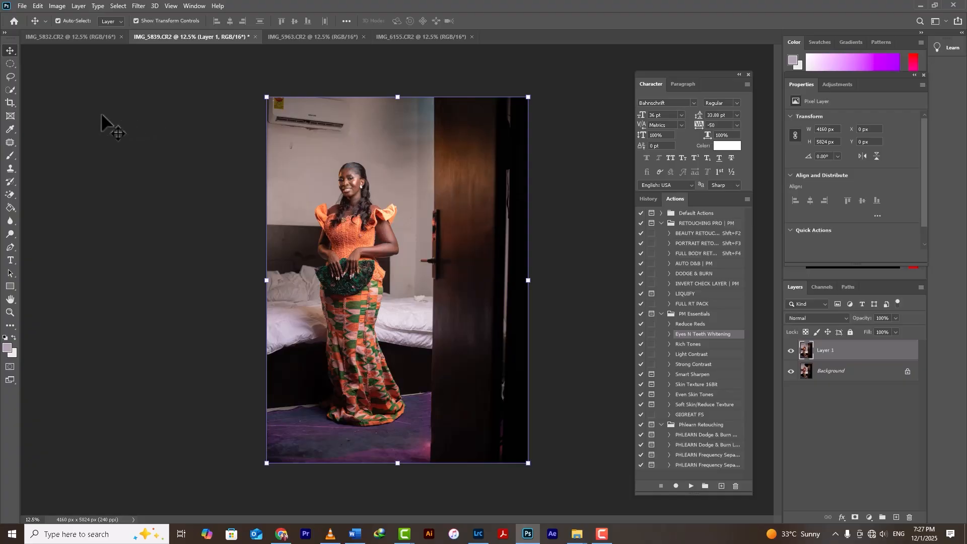
left_click(10, 143)
left_click_drag(286, 139, 303, 164)
key("ctrl+d")
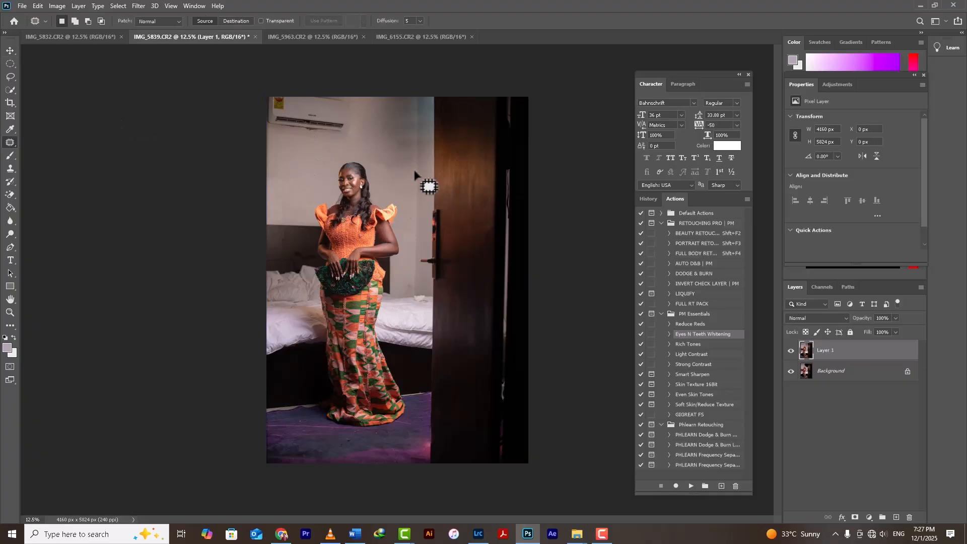
- Compare the standing portrait with the seated and outdoor bride portraits, and check its retouched layer against the original
left_click(313, 38)
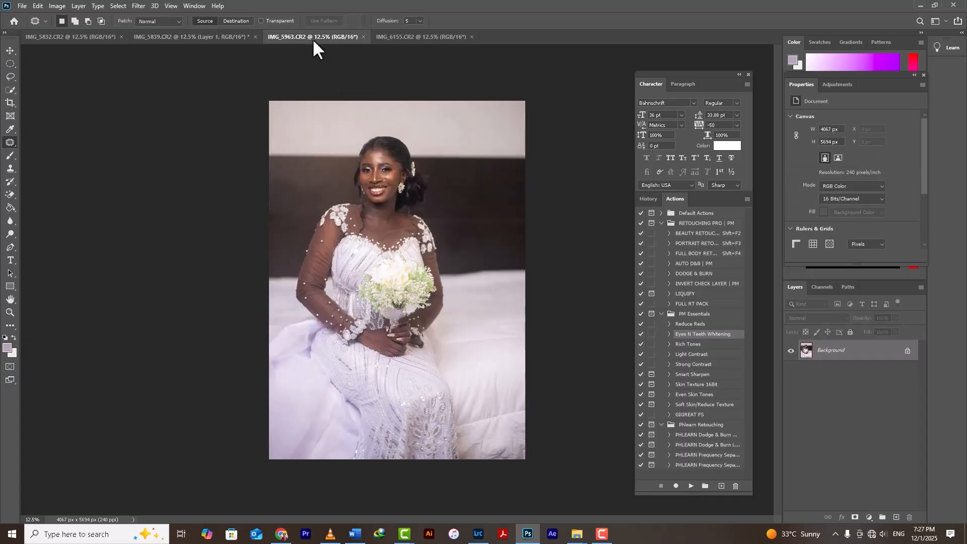
left_click(198, 38)
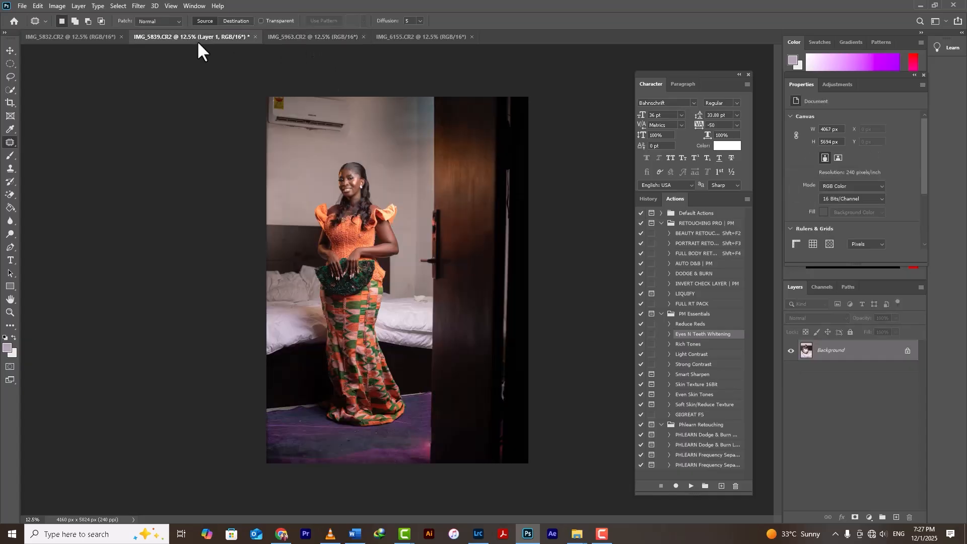
left_click(396, 38)
left_click(331, 39)
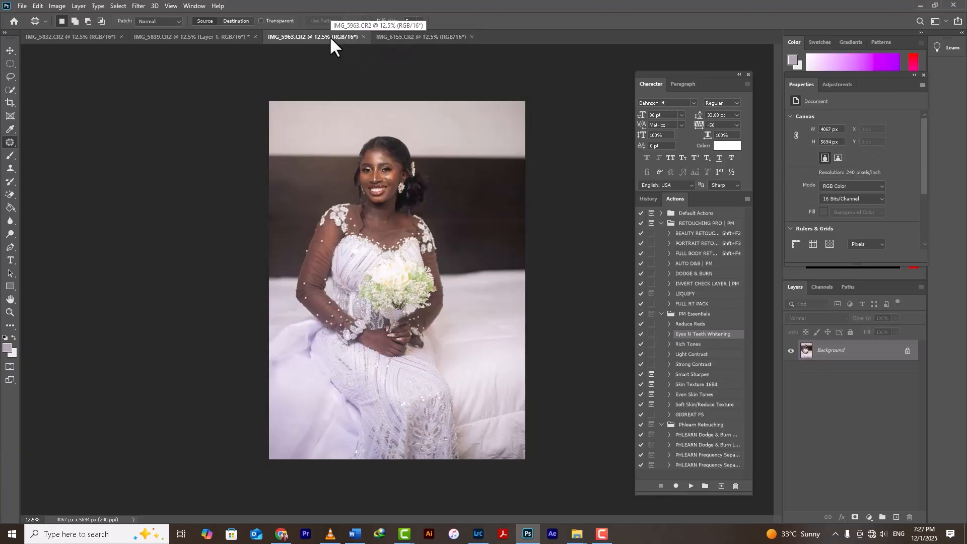
left_click(221, 40)
left_click(791, 351)
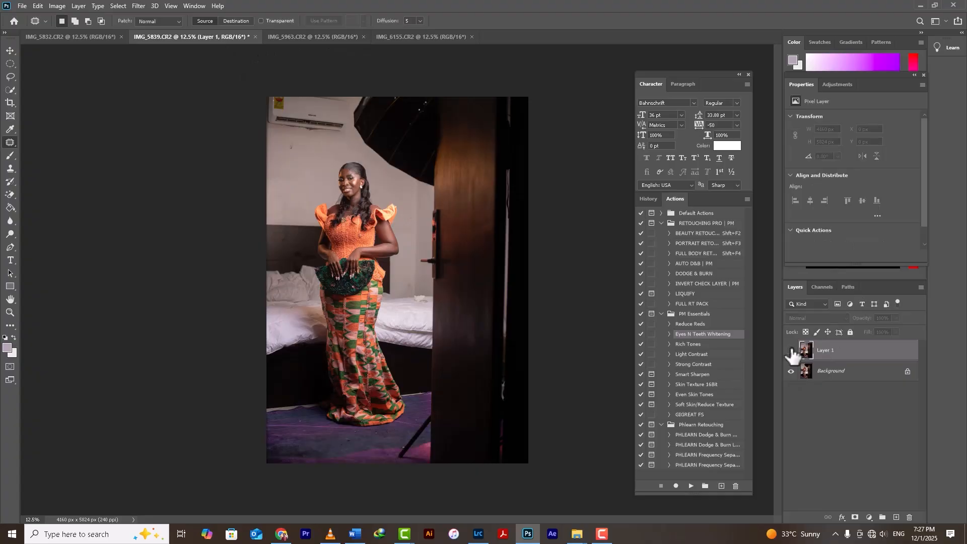
left_click(792, 351)
left_click(791, 352)
left_click(791, 352)
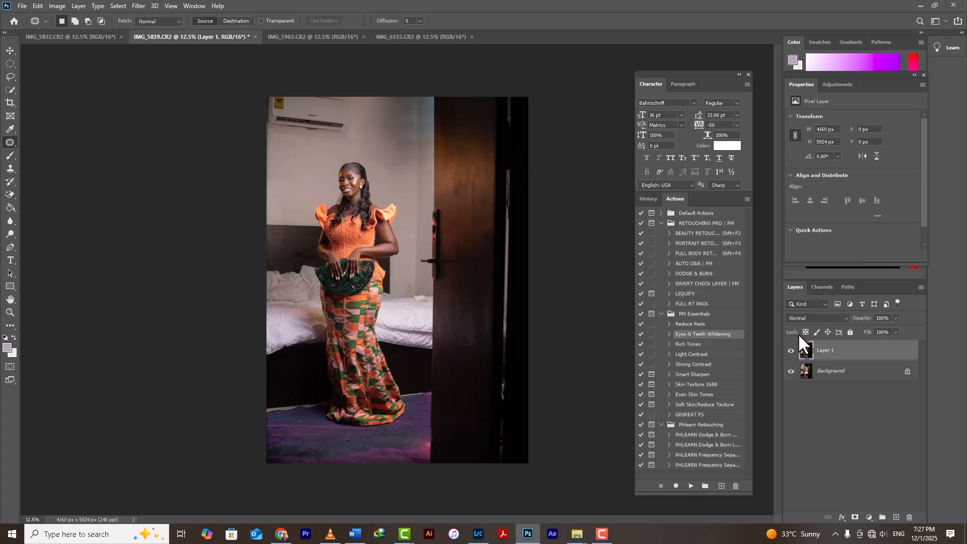
- Add a new empty layer and sample the beige wall colour between the woman's head and the door
left_click(897, 518)
key("i")
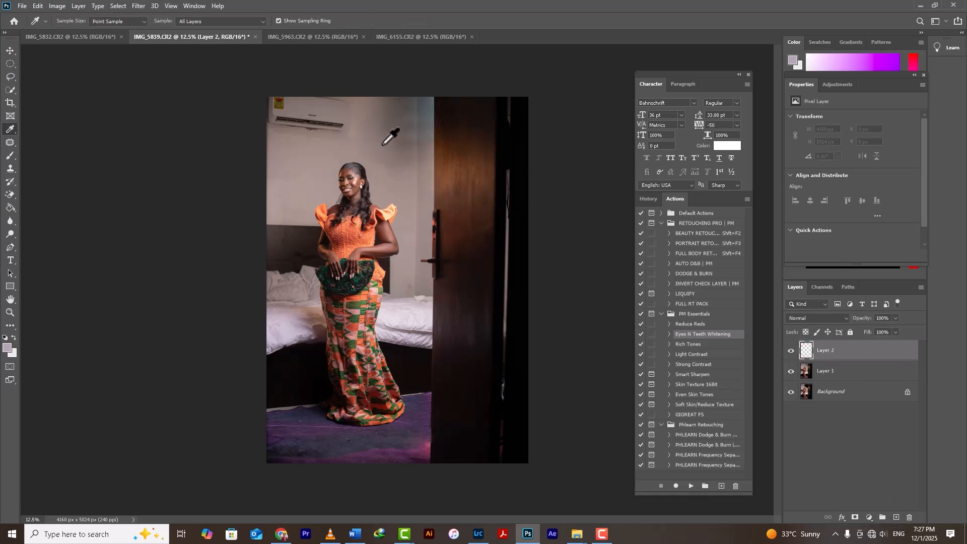
left_click(397, 179)
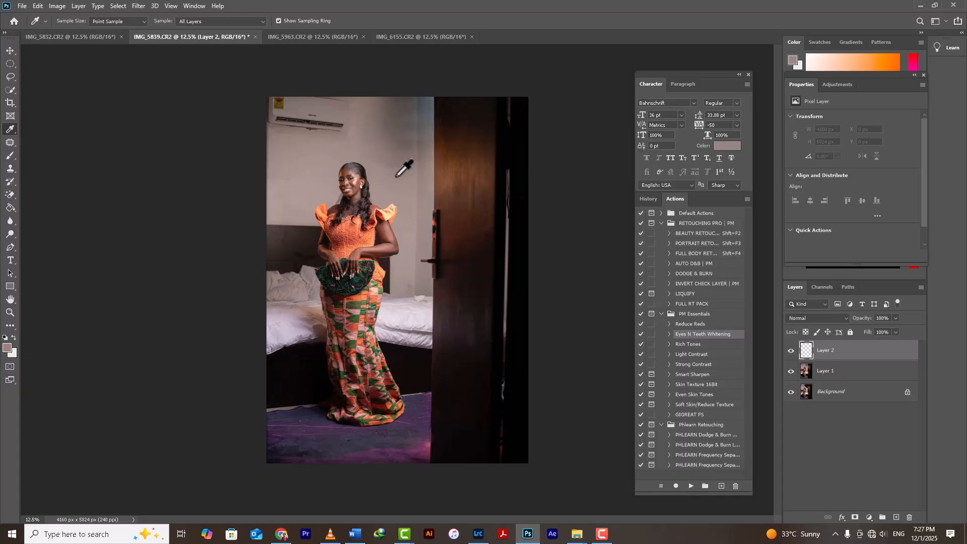
- Paint the sampled colour over the bluish wall beside the door with a 1000 px brush at 20% opacity, and compare before and after
key("b")
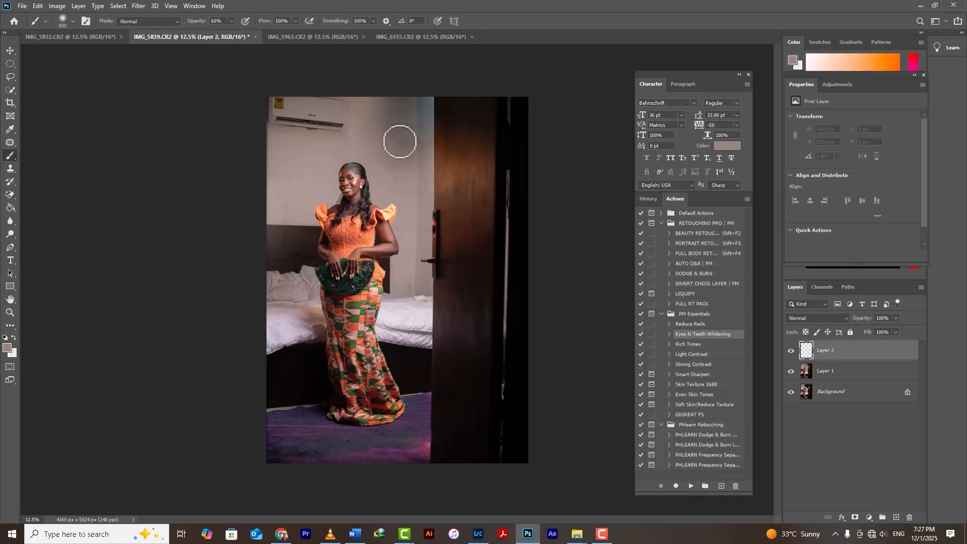
key("bracketright")
key("bracketright")
key("bracketright")
key("bracketright")
key("bracketright")
key("2")
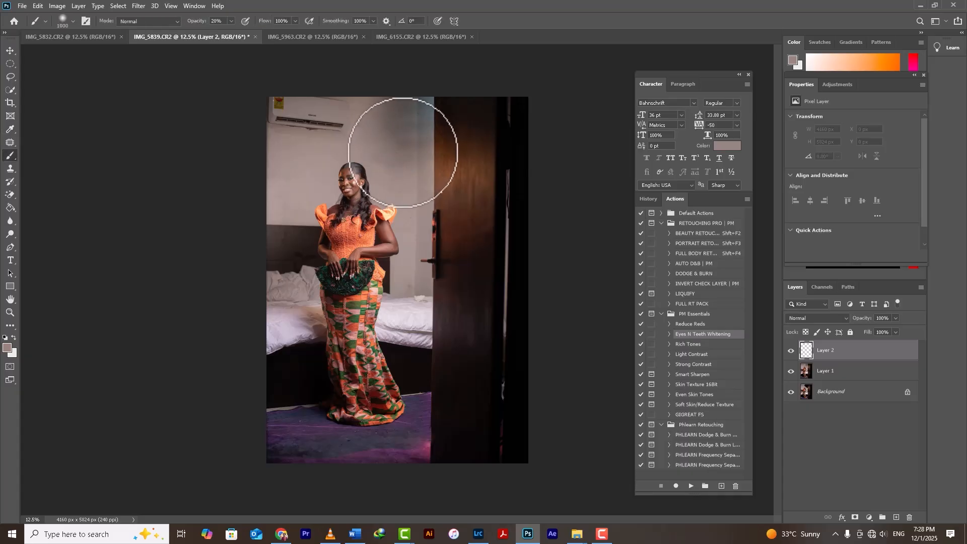
left_click(408, 152)
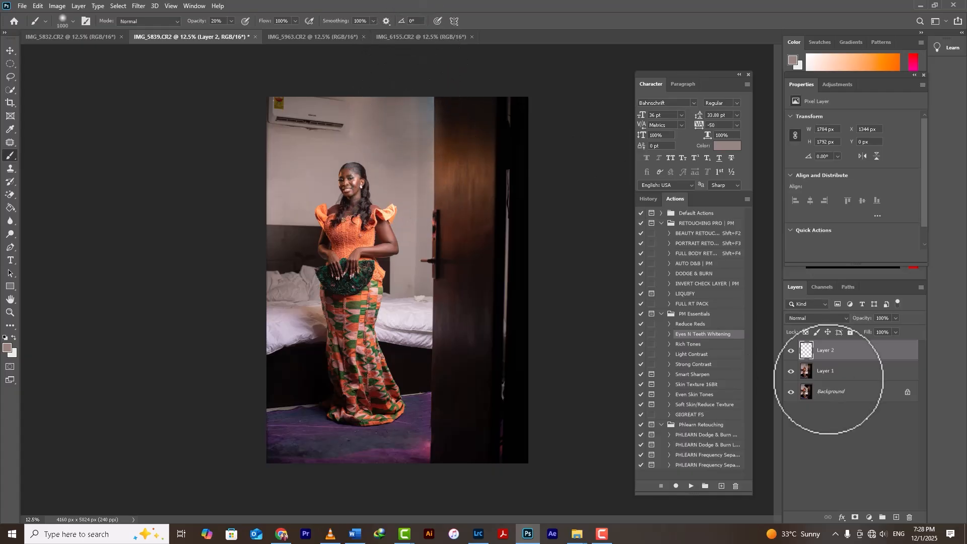
left_click(792, 351)
left_click(792, 351)
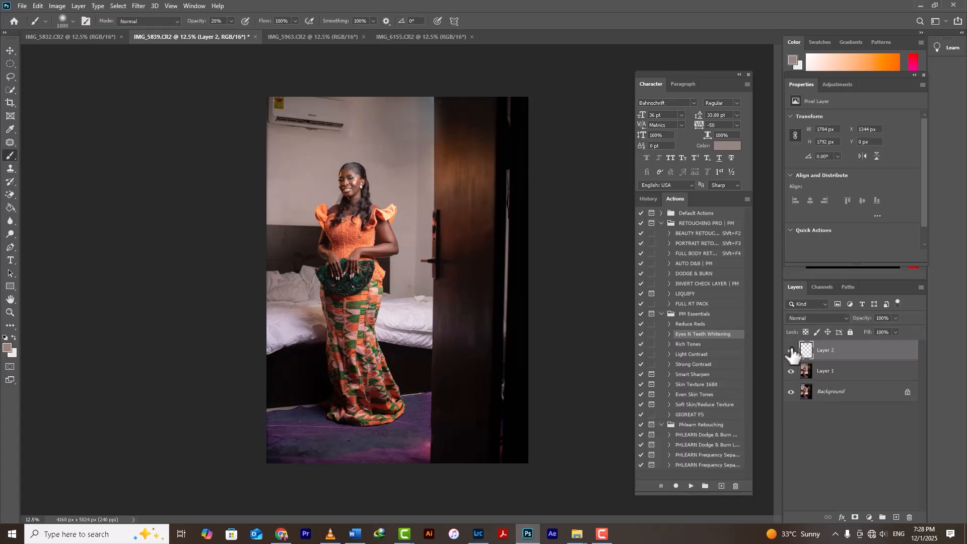
left_click(792, 351)
left_click(791, 351)
- Even out the wall above the woman's head with a 700 px brush, and stamp all visible layers into a new layer
key("bracketleft")
key("bracketleft")
key("bracketleft")
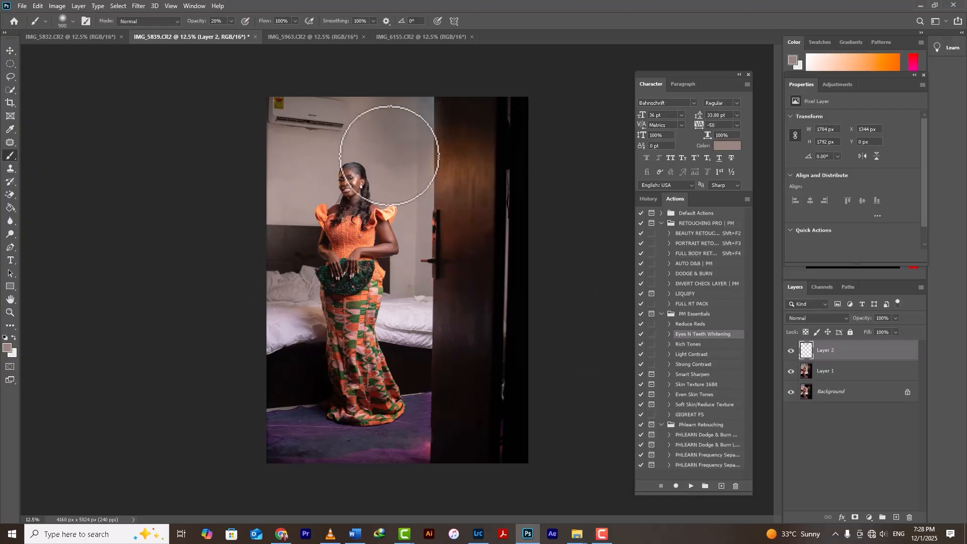
mouse_move(392, 130)
left_mouse_down()
mouse_move(389, 160)
mouse_move(395, 151)
left_mouse_up()
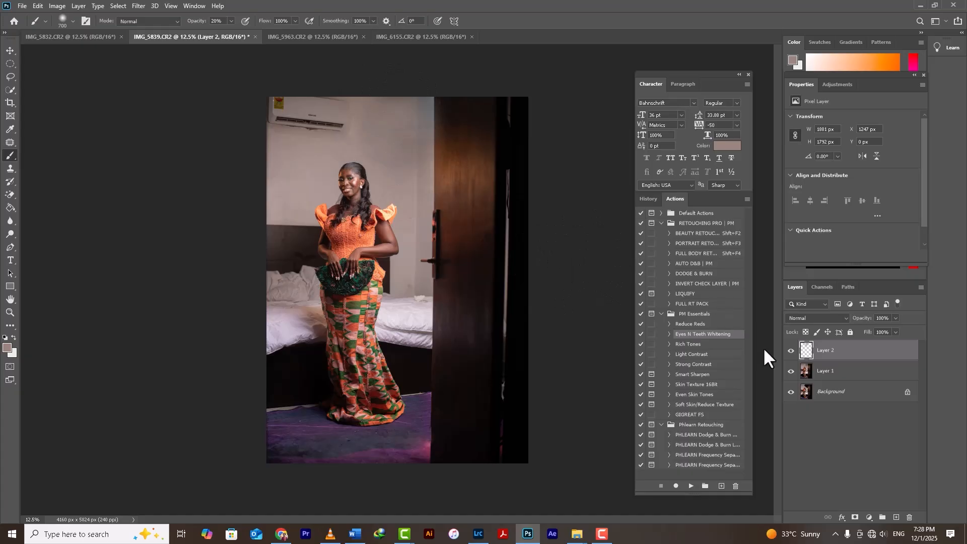
left_click(791, 351)
left_click(790, 352)
key("ctrl+alt+shift+e")
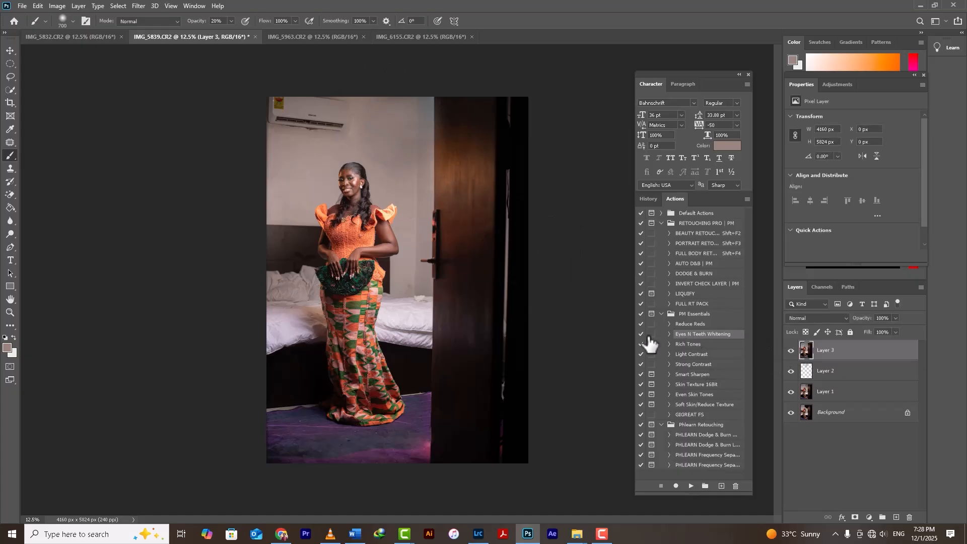
left_click(9, 50)
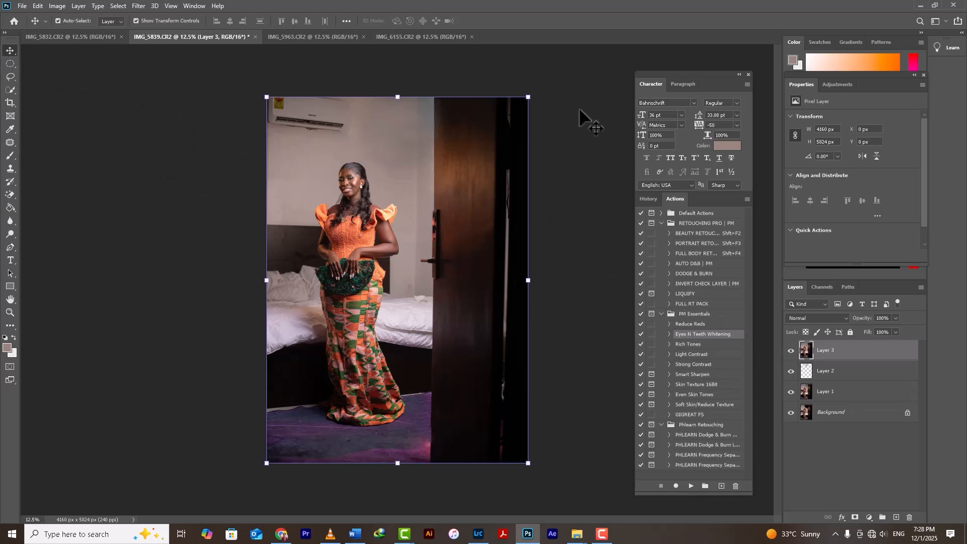
- Look through the open portraits and duplicate the background layer of the seated orange-dress portrait IMG_5832
left_click(295, 35)
left_click(47, 36)
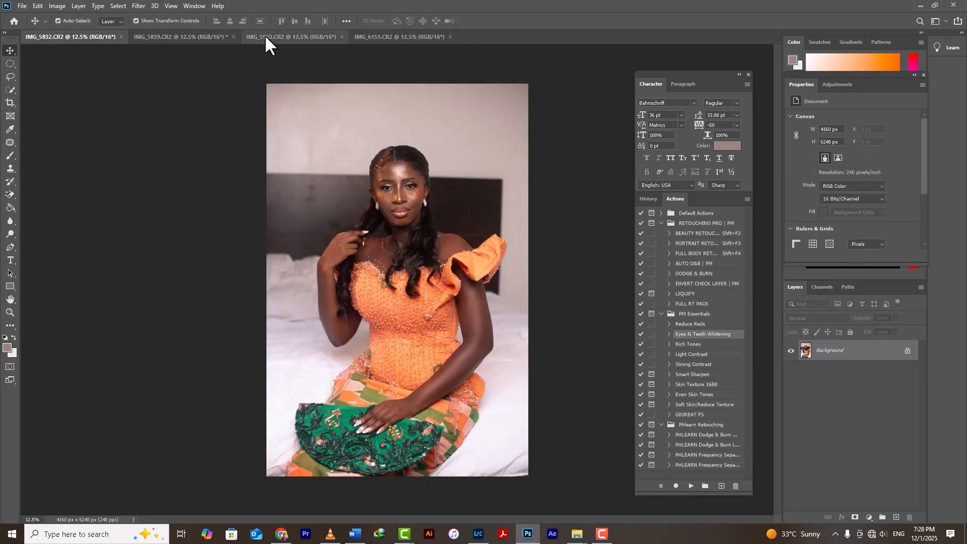
left_click(281, 38)
left_click(422, 34)
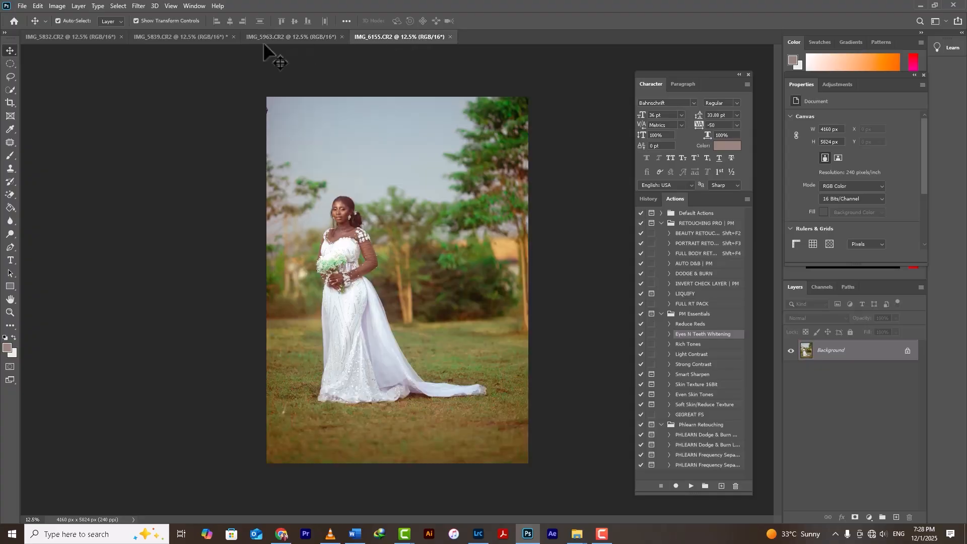
left_click(191, 39)
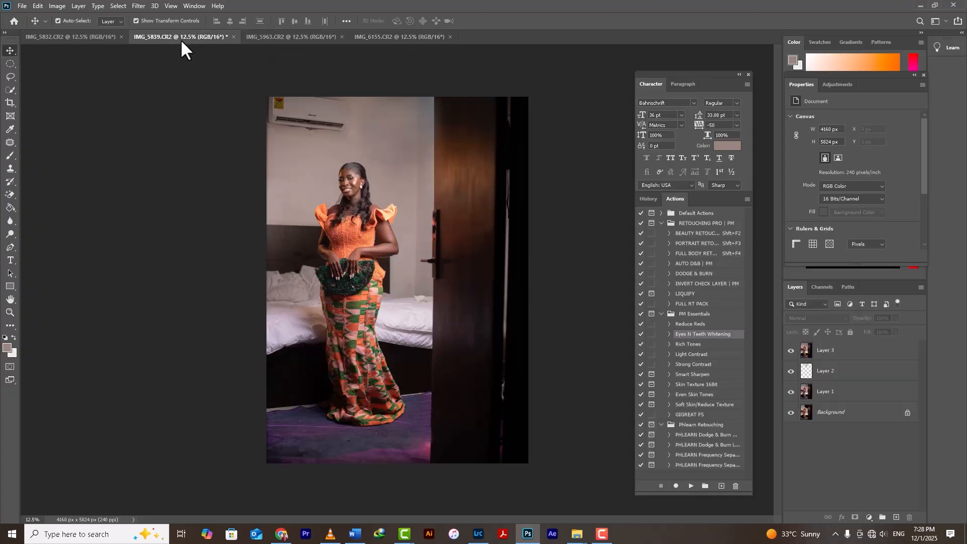
left_click(71, 33)
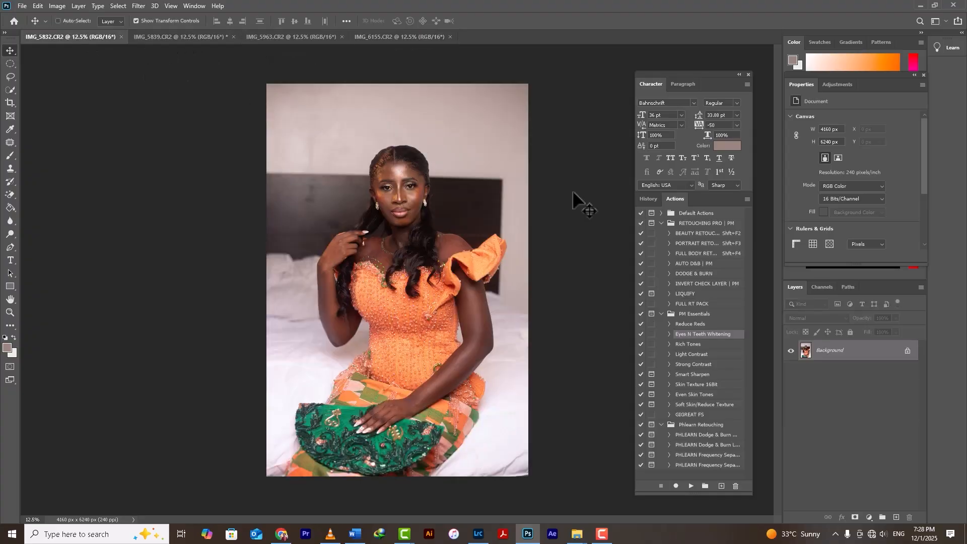
key("ctrl+j")
- Duplicate the stamped top layer in IMG_5839 and delete the three layers between the copy and the background
left_click(195, 36)
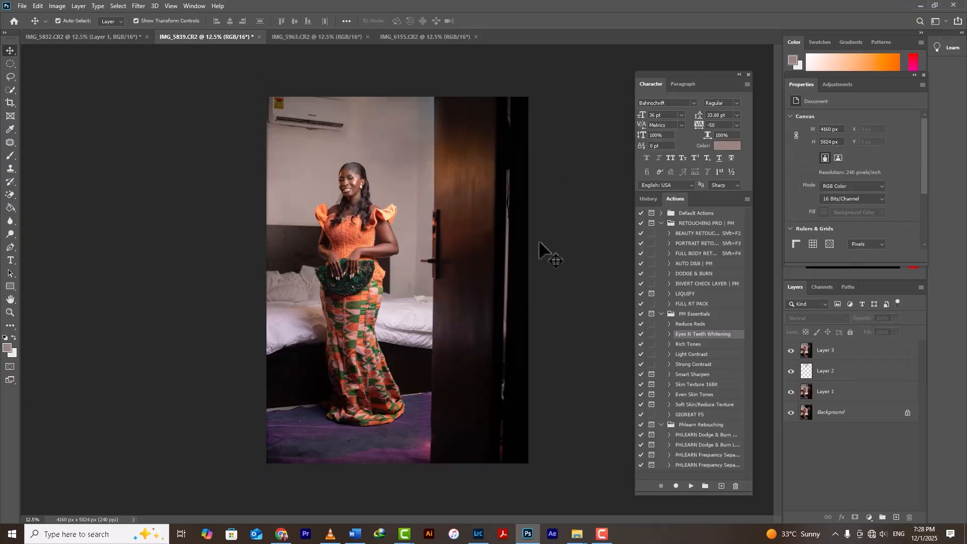
left_click(848, 359)
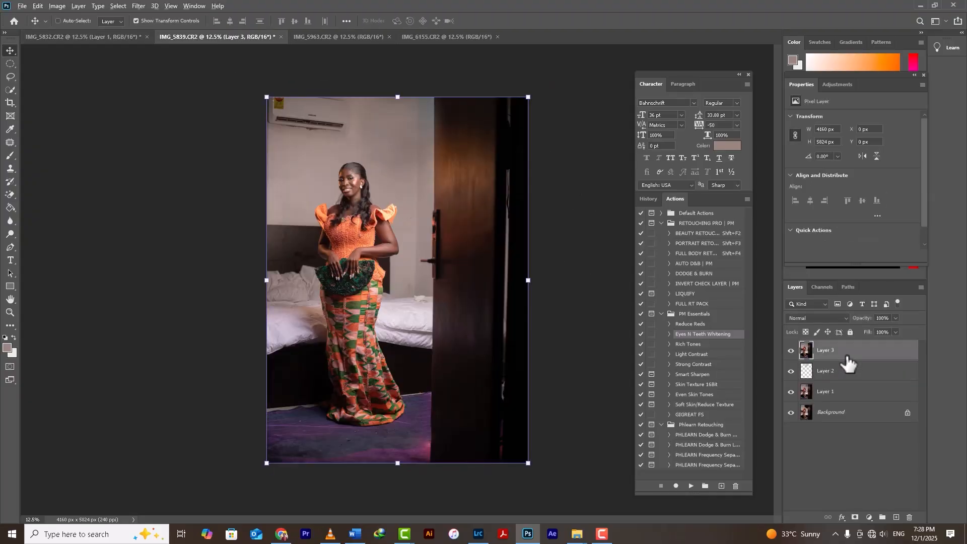
key("ctrl+j")
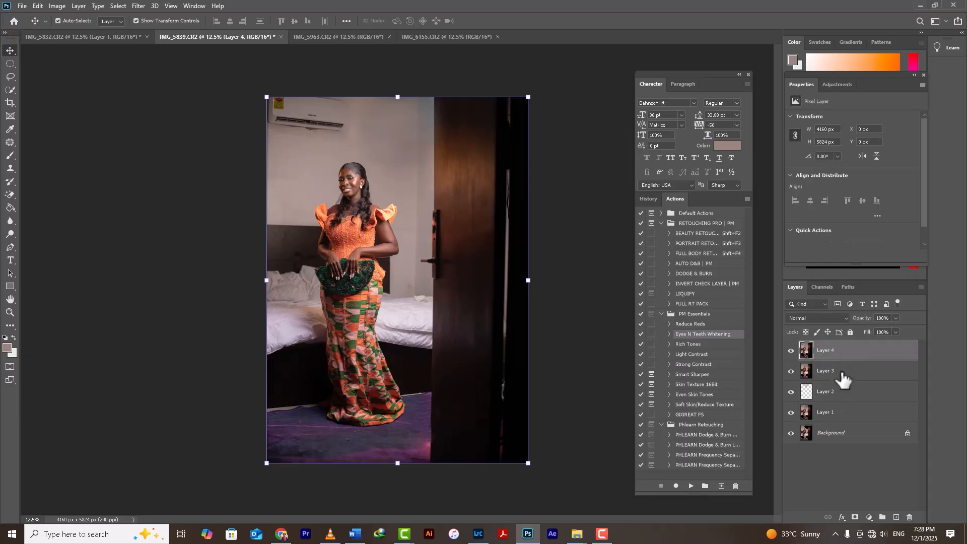
left_click(842, 375)
left_click(845, 414, "shift")
key("Delete")
- Rename the remaining retouched layer as Layer 1 and switch to the seated orange-dress portrait IMG_5832
double_click(827, 351)
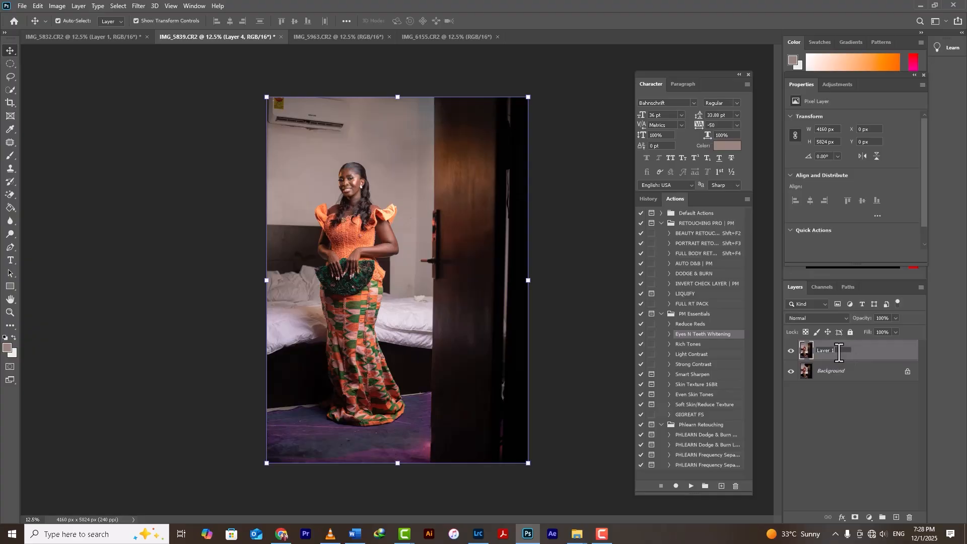
key("Return")
left_click(95, 38)
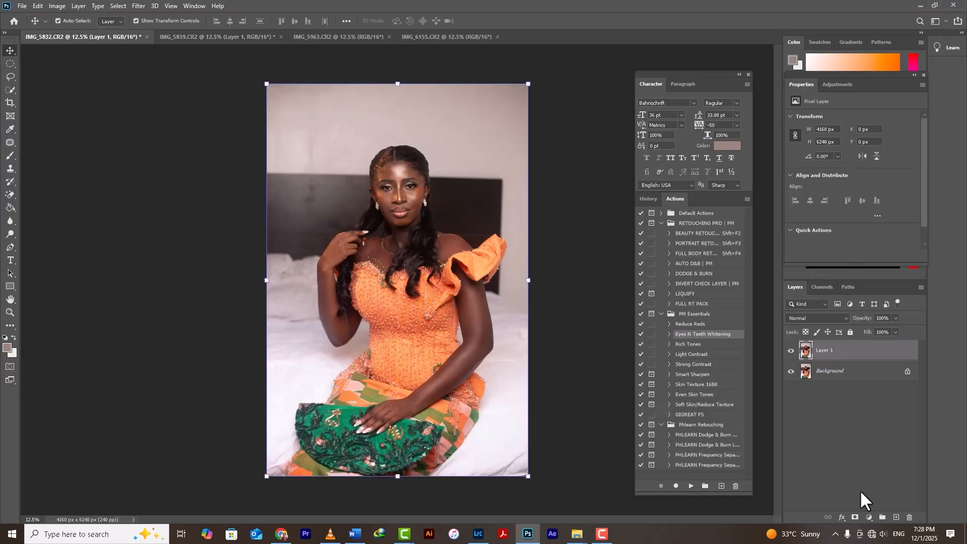
- Duplicate the background layer in both white-gown portraits, IMG_5963 and IMG_6155
left_click(316, 40)
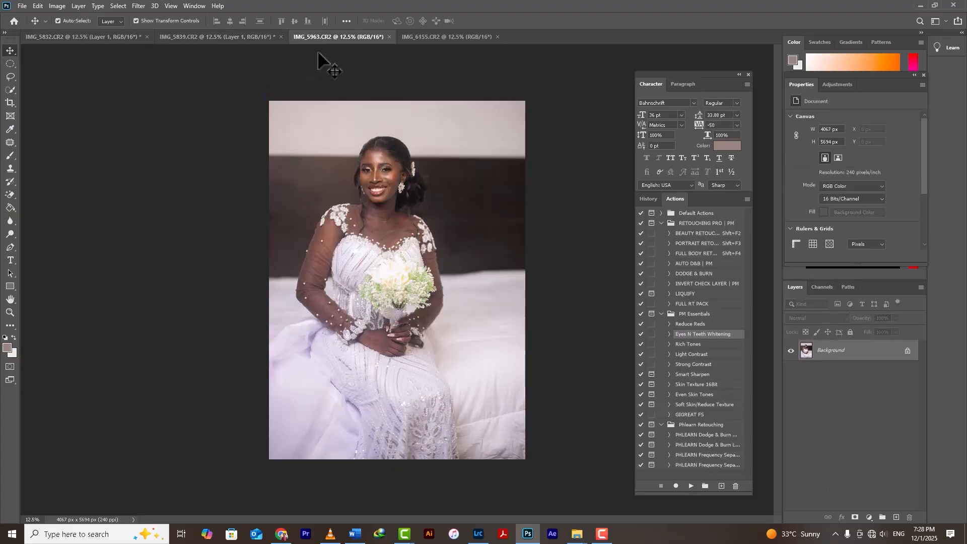
key("ctrl+j")
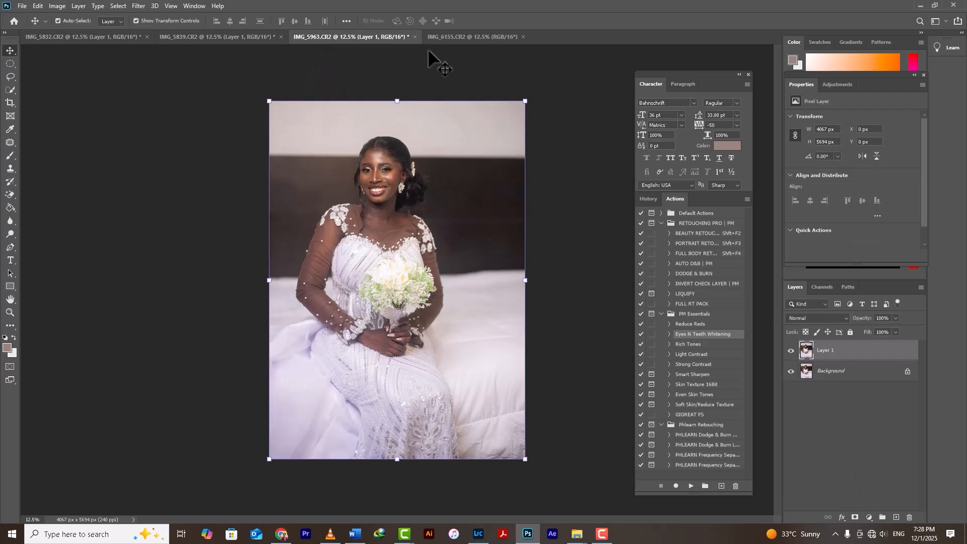
left_click(459, 36)
key("ctrl+j")
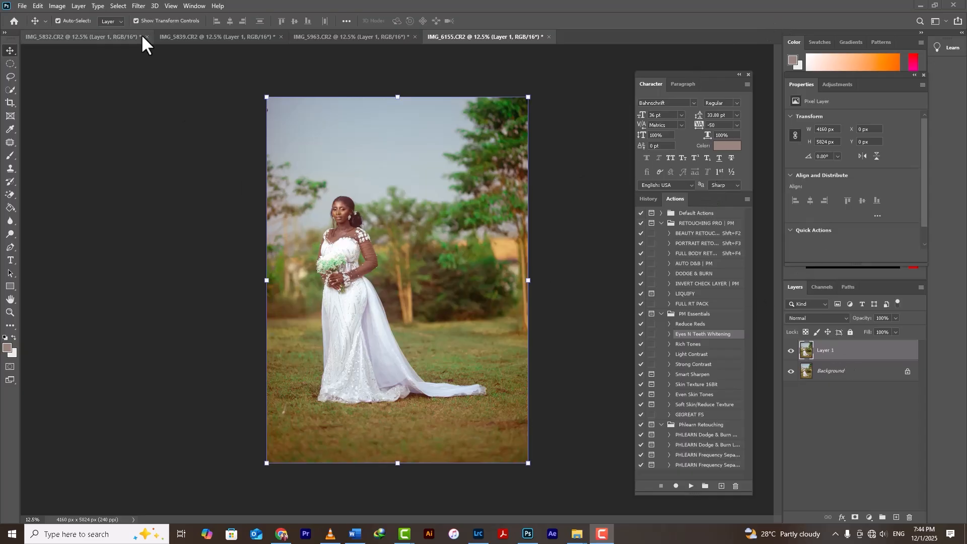
- Run the GIGREAT FS frequency separation action on the seated orange-dress portrait IMG_5832
left_click(105, 35)
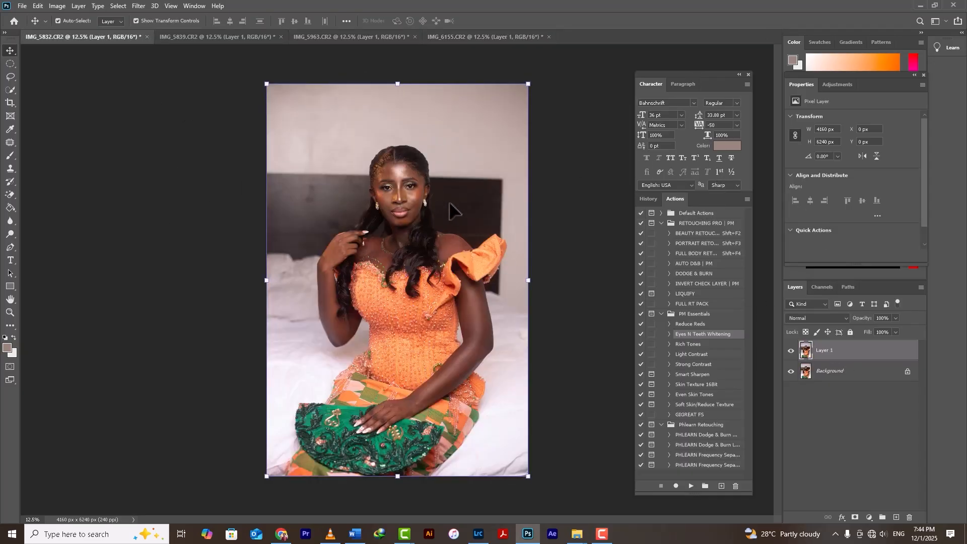
left_click(683, 415)
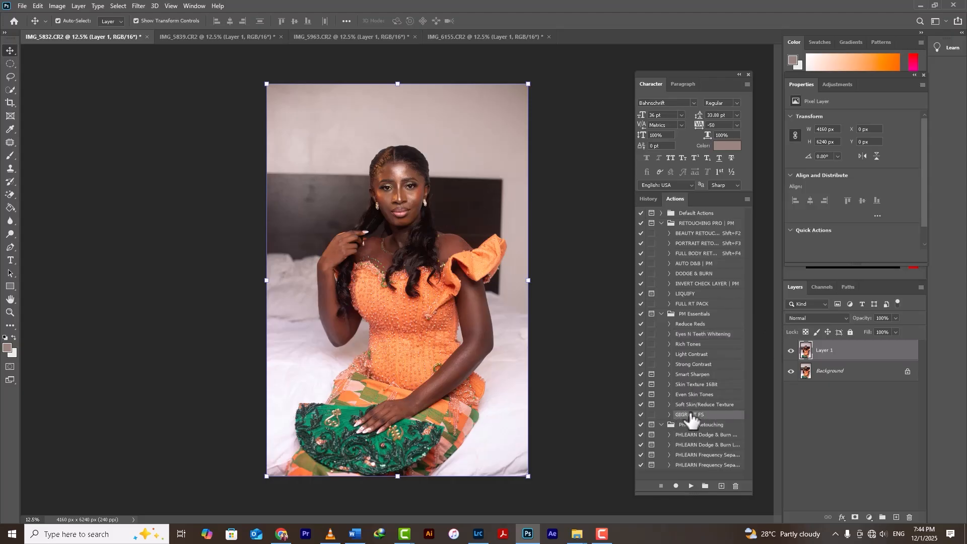
left_click(691, 487)
left_click(691, 486)
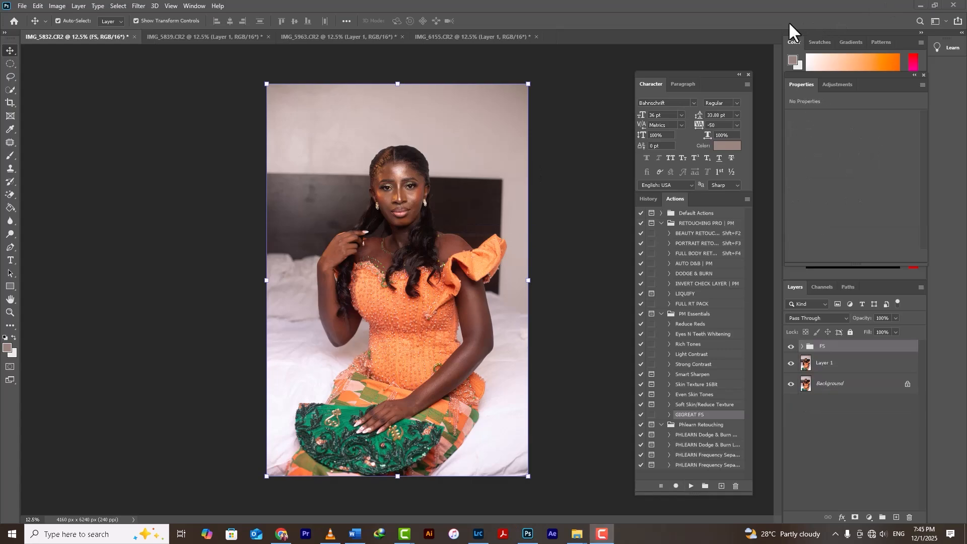
- Run the same frequency separation action on the other three portraits, IMG_5839, IMG_5963 and IMG_6155
left_click(204, 37)
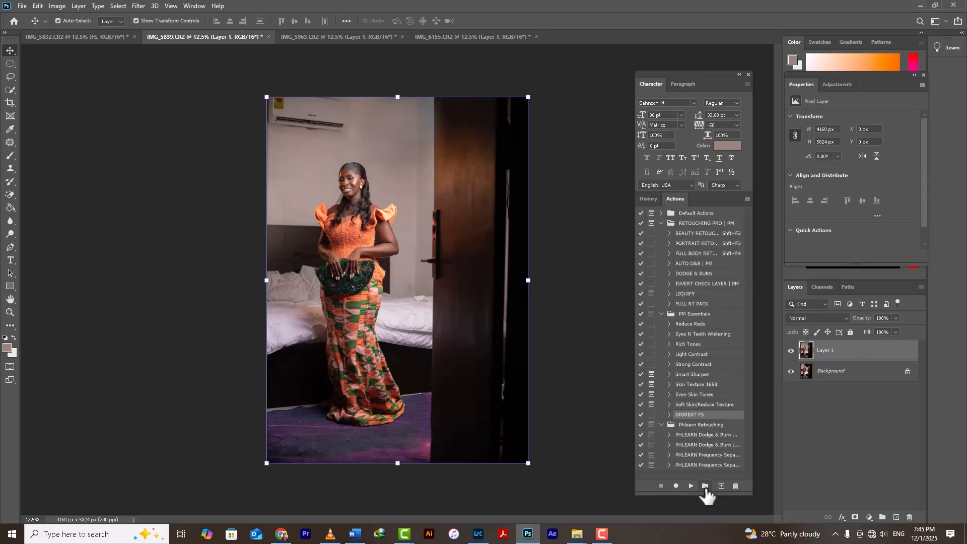
left_click(692, 486)
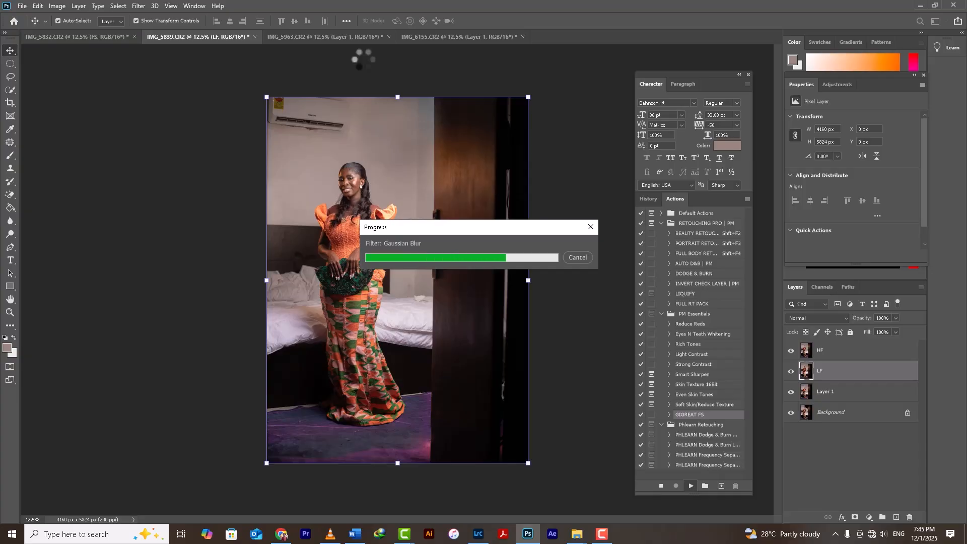
left_click(349, 35)
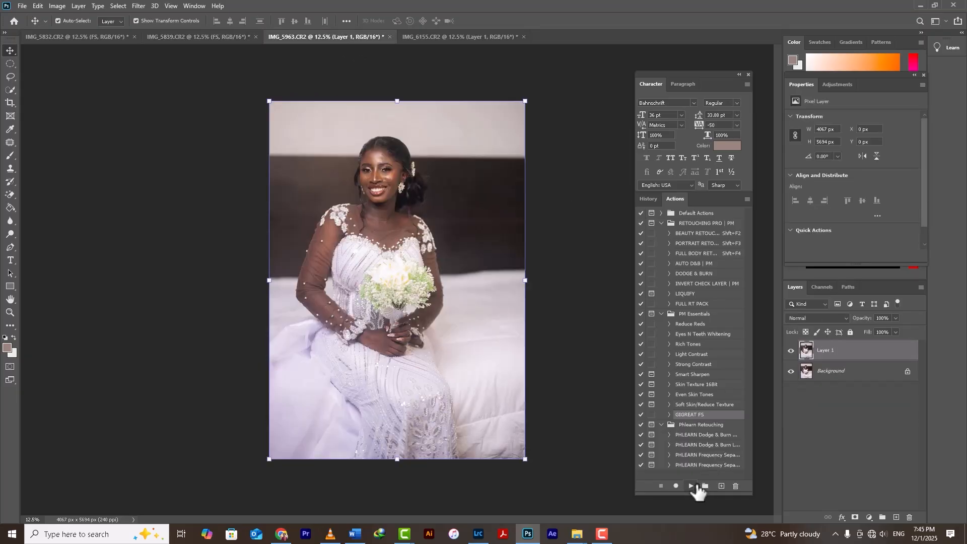
left_click(694, 487)
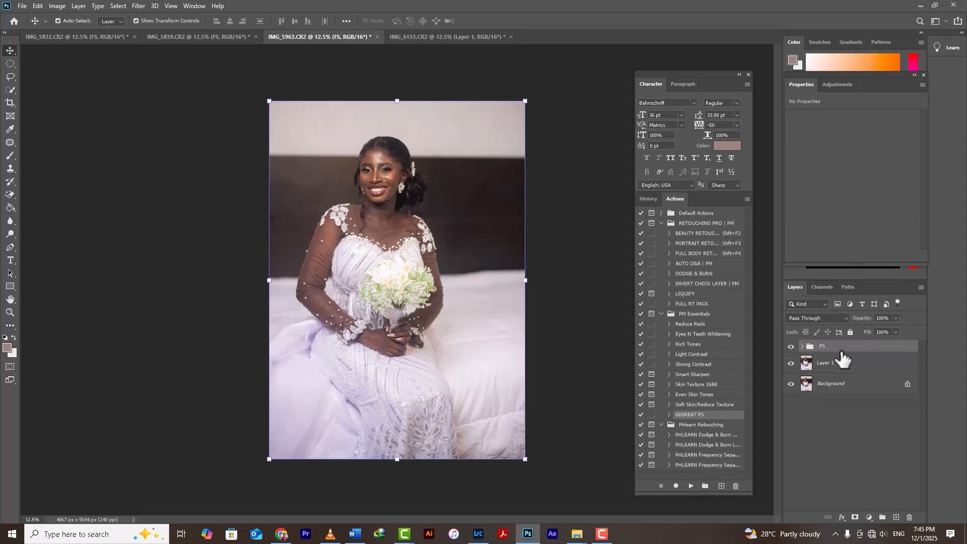
left_click(451, 38)
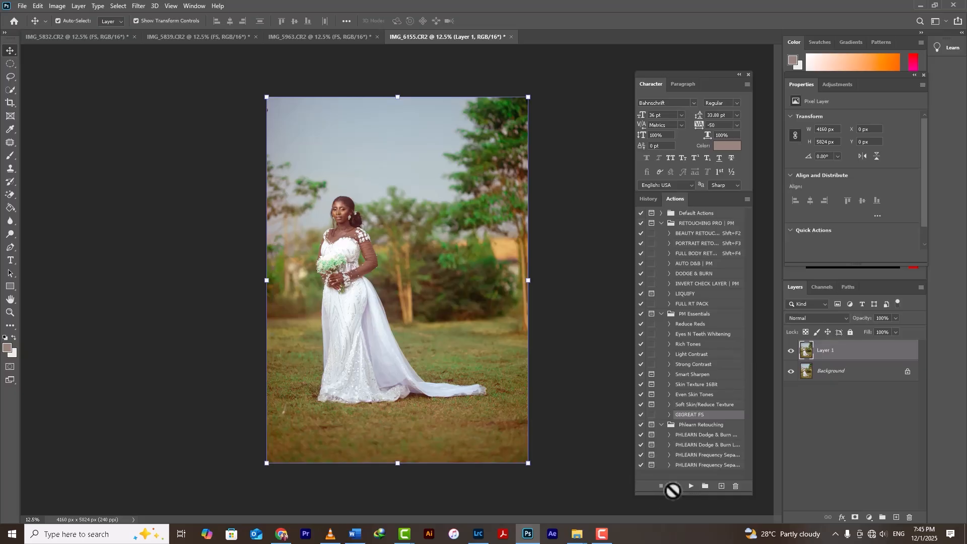
left_click(691, 486)
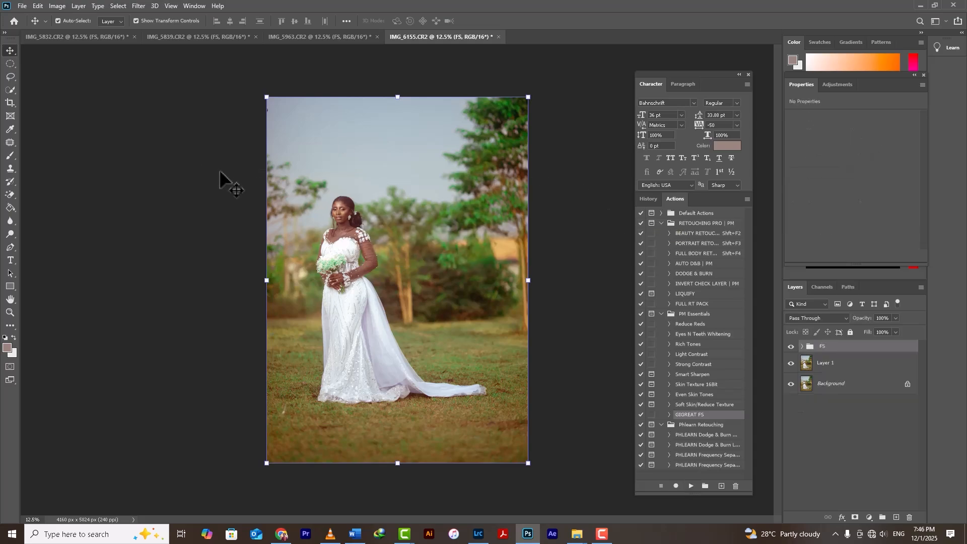
- Choose the Mixer Brush tool, return to the seated orange-dress portrait IMG_5832 and look at the brush load options
key("b")
key("b")
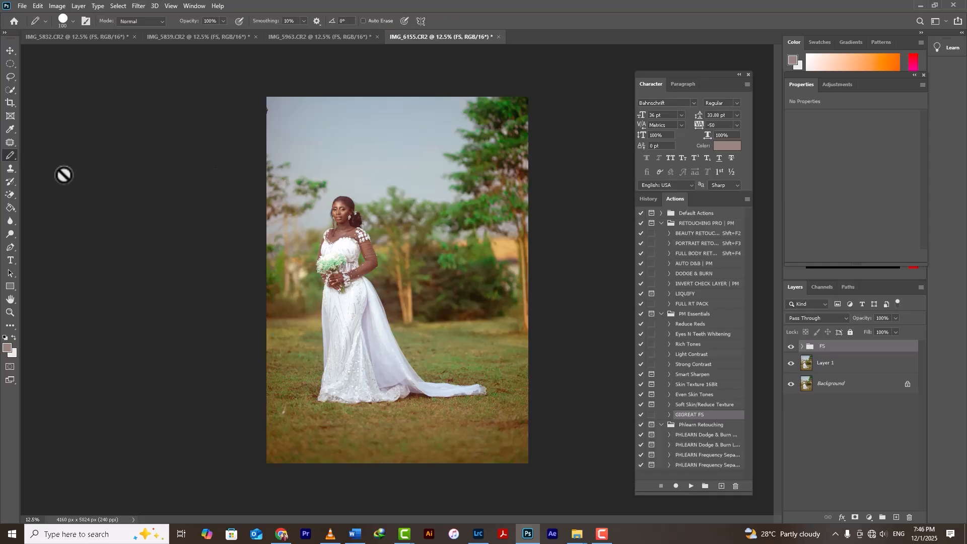
key("b")
key("b")
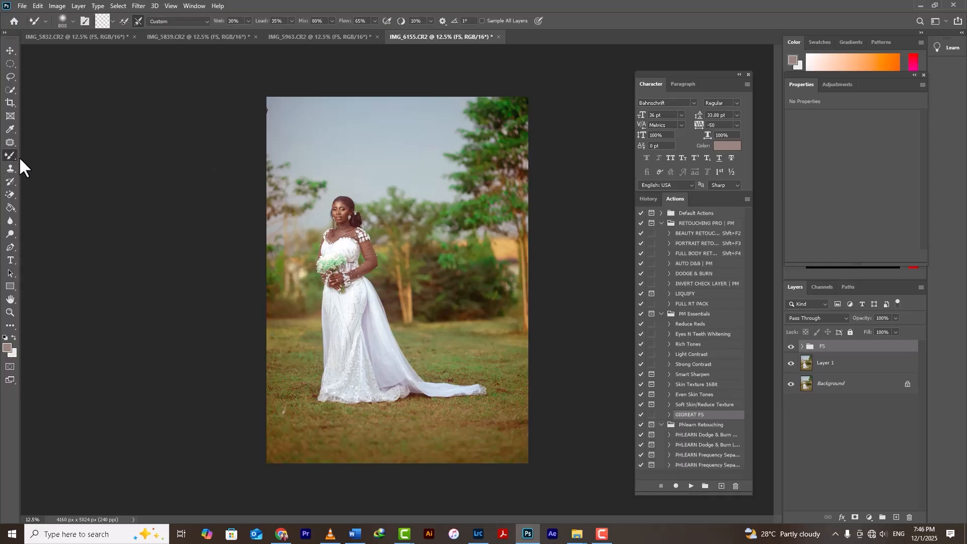
right_click(10, 156)
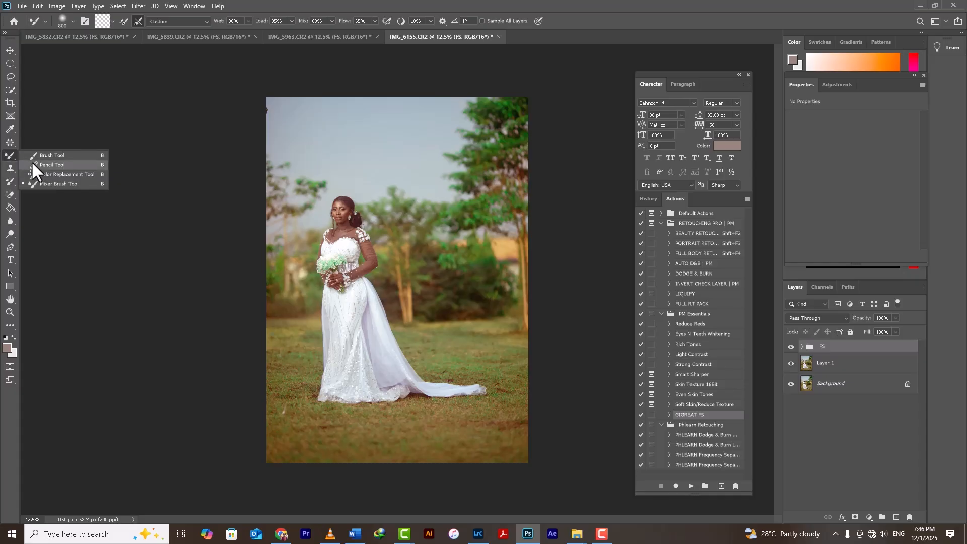
left_click(37, 184)
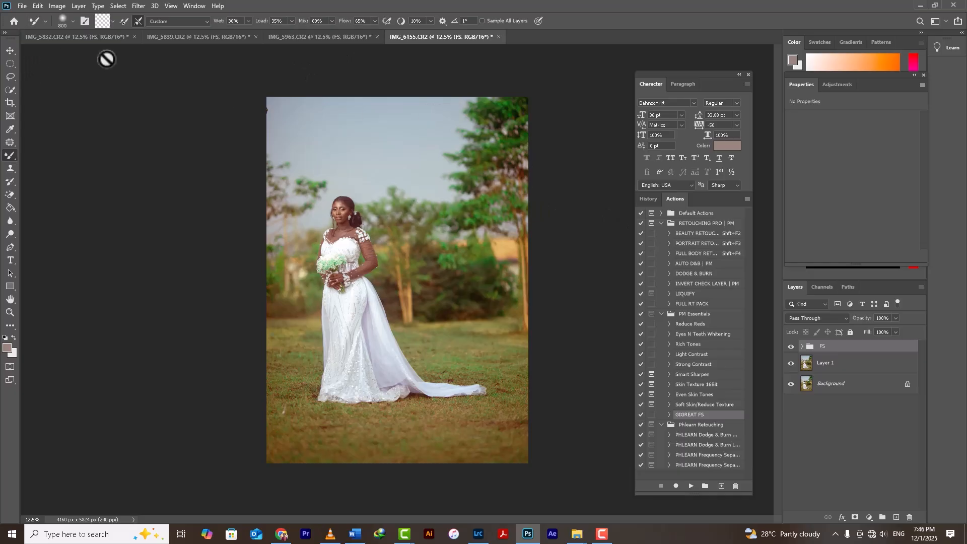
left_click(71, 38)
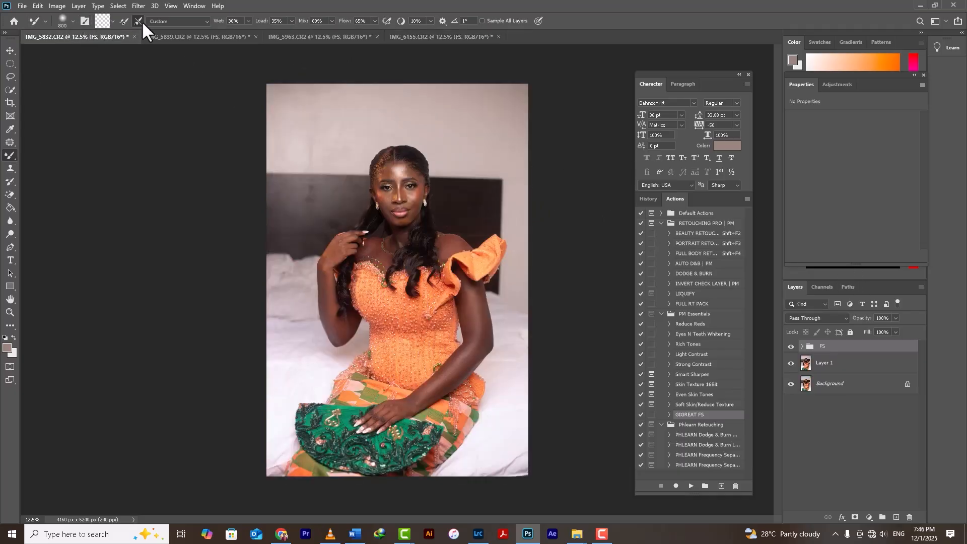
left_click(111, 20)
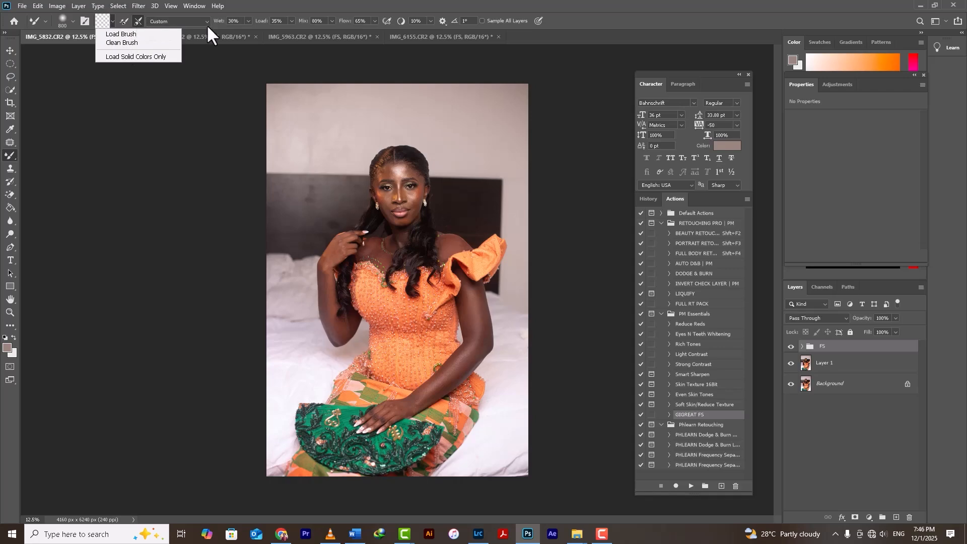
left_click(205, 67)
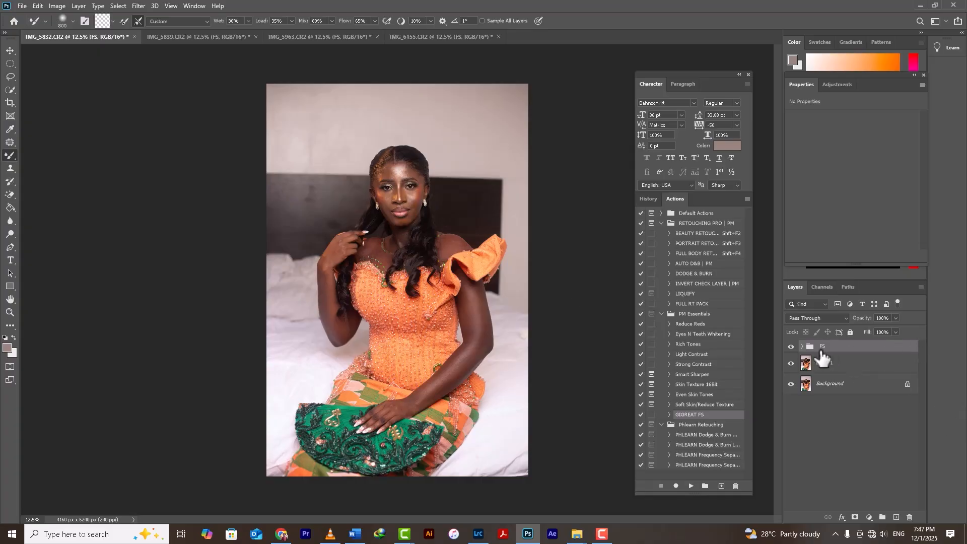
- Expand the FS group in IMG_5832 and select its low-frequency layer LF
left_click(802, 346)
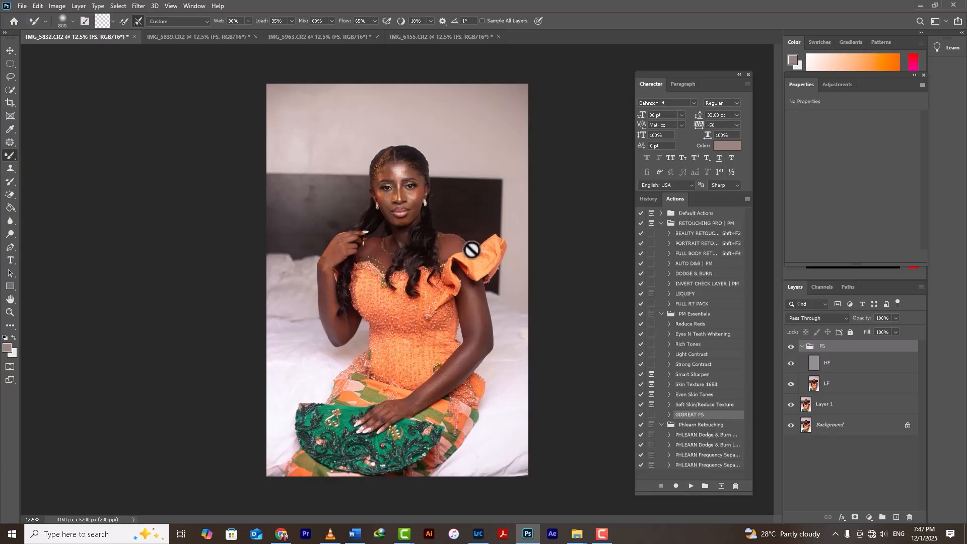
key("ctrl+plus")
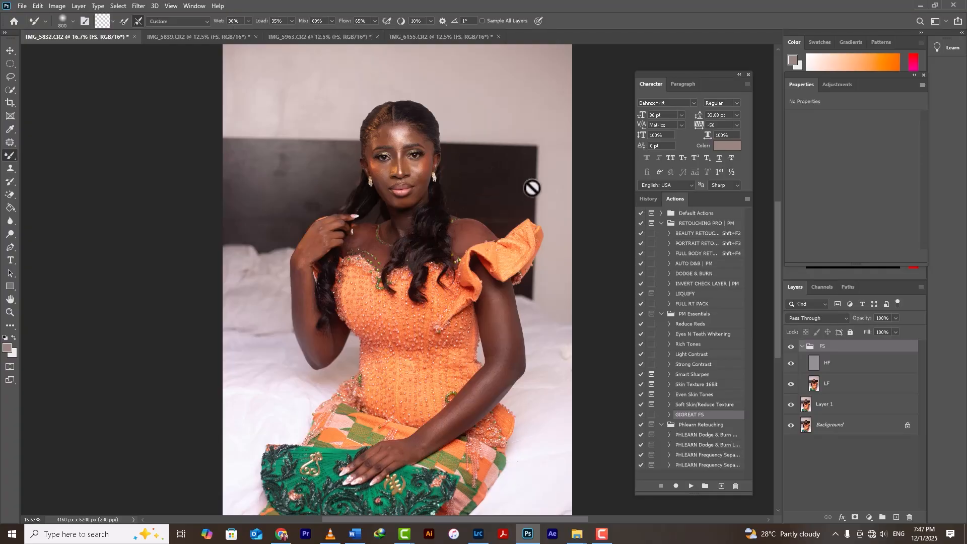
left_click(838, 388)
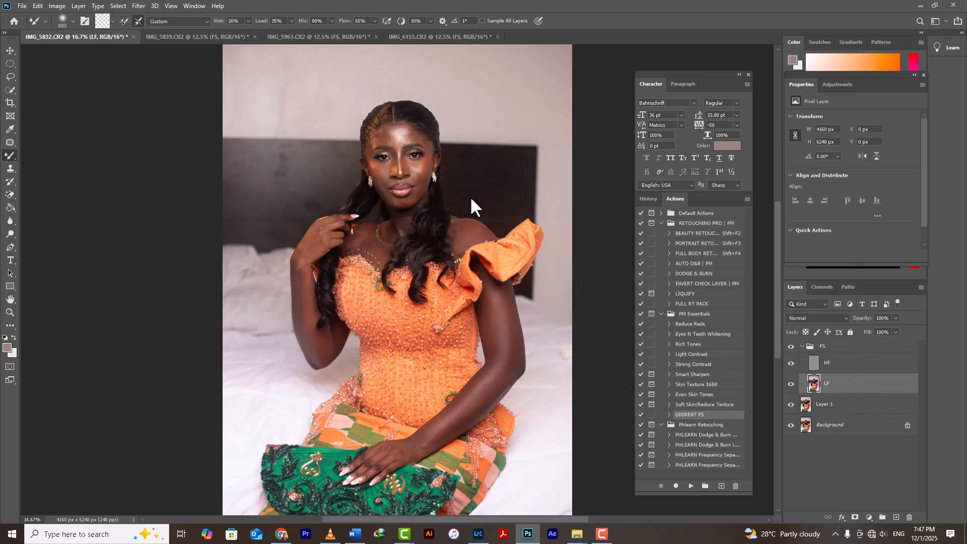
- Reduce the mixer brush to 200 px and make a first blending stroke on the woman's shiny forehead on the LF layer
key("ctrl+plus")
left_click_drag(437, 134, 376, 208)
key("bracketleft")
key("bracketleft")
key("bracketleft")
key("bracketleft")
key("bracketleft")
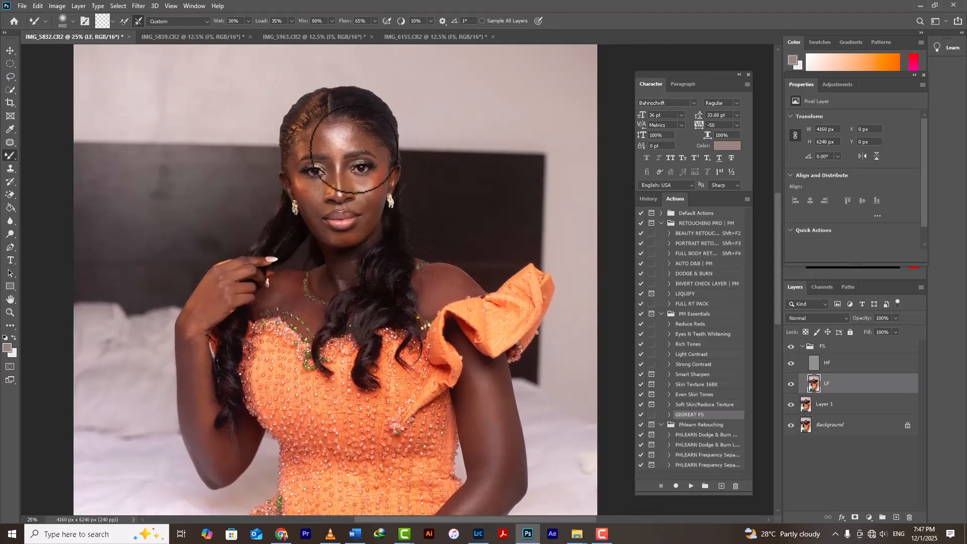
key("bracketleft")
key("bracketleft")
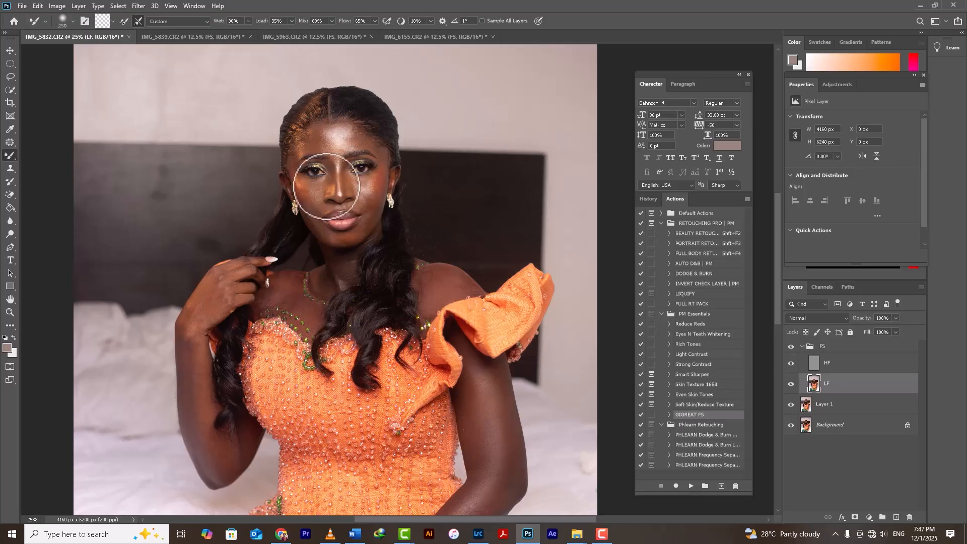
key("bracketleft")
key("bracketleft")
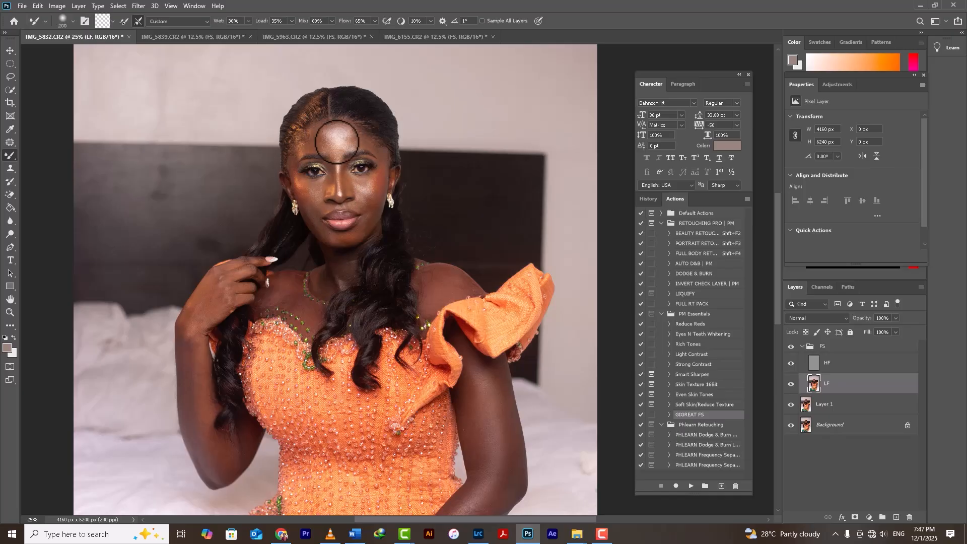
mouse_move(336, 142)
left_mouse_down()
mouse_move(345, 134)
mouse_move(332, 151)
mouse_move(341, 136)
mouse_move(325, 142)
mouse_move(338, 141)
left_mouse_up()
key("bracketright")
key("bracketleft")
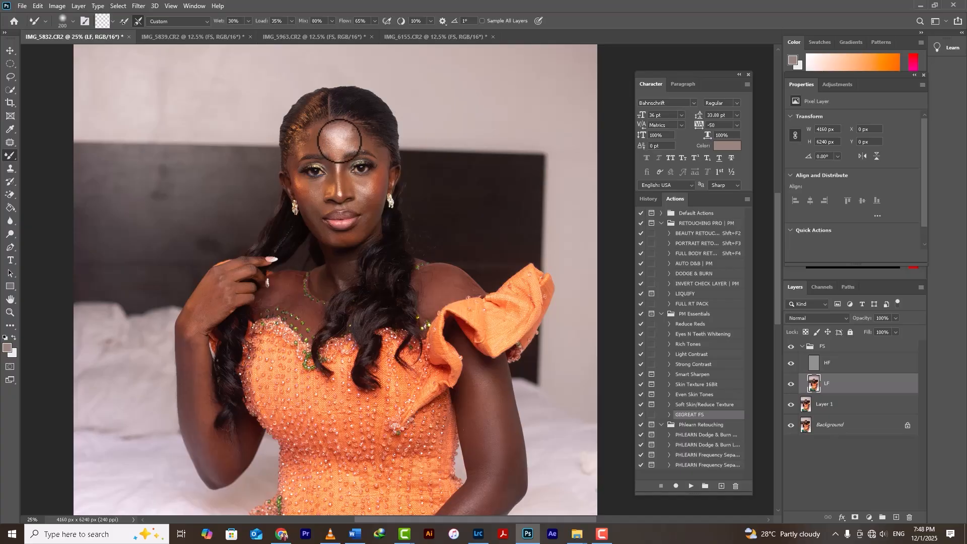
- Blend the highlights on the woman's forehead and down the side of her face with a 175 px mixer brush
key("ctrl+plus")
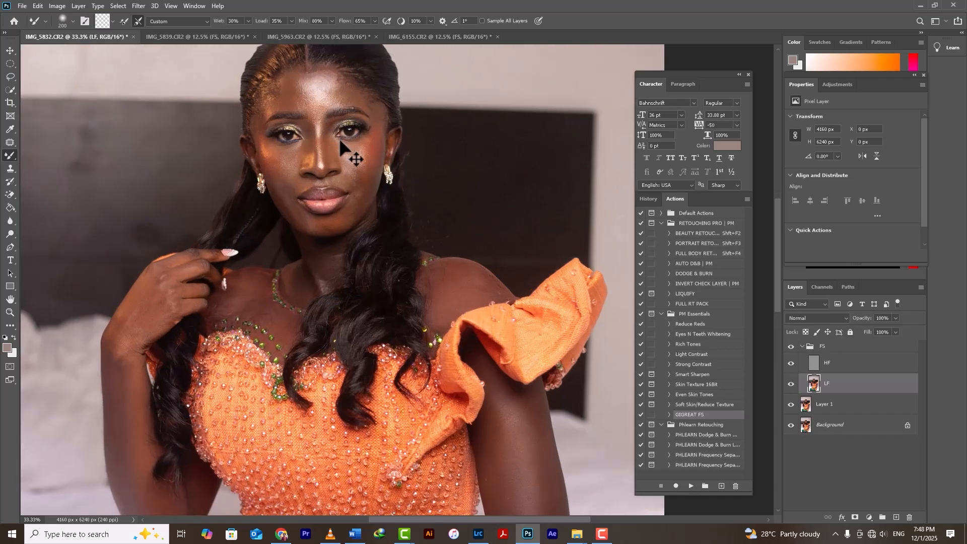
left_click_drag(341, 140, 344, 172)
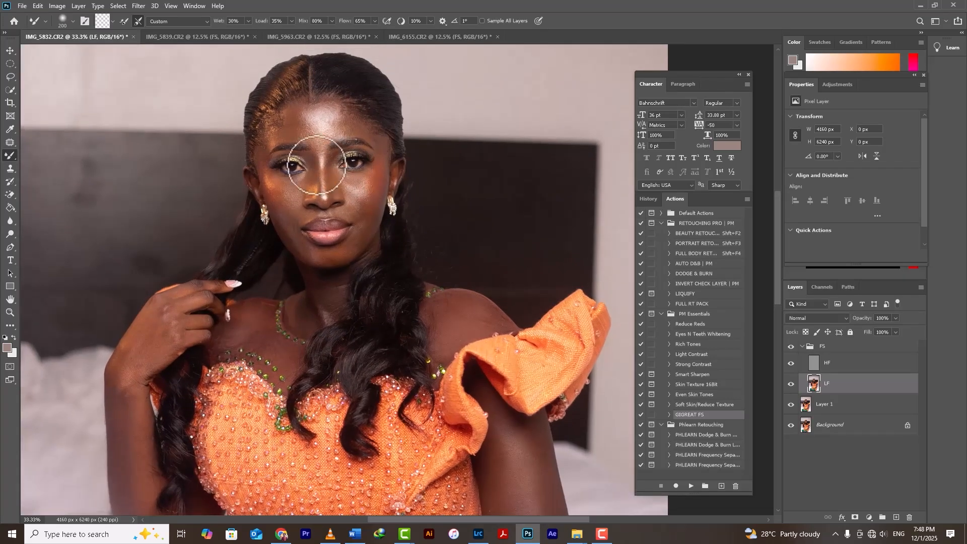
key("ctrl+minus")
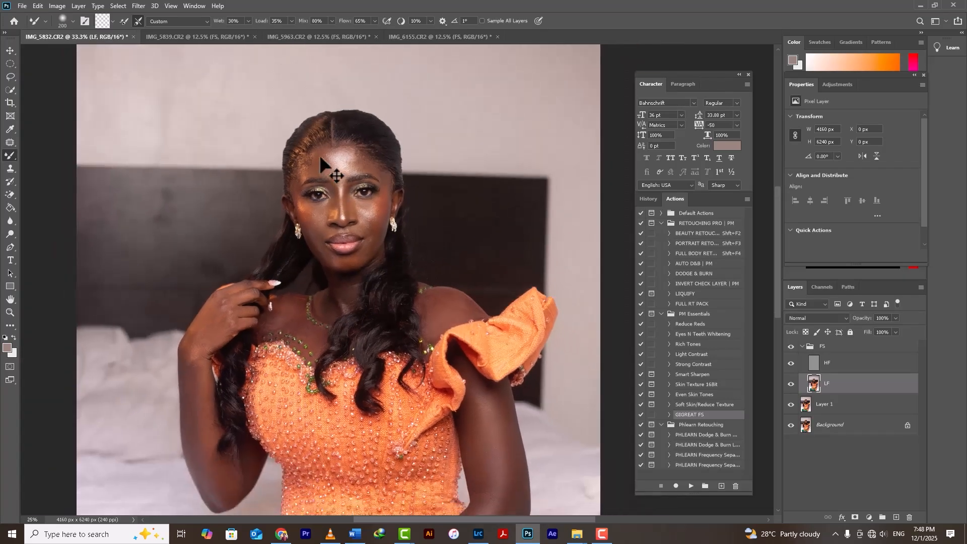
key("bracketleft")
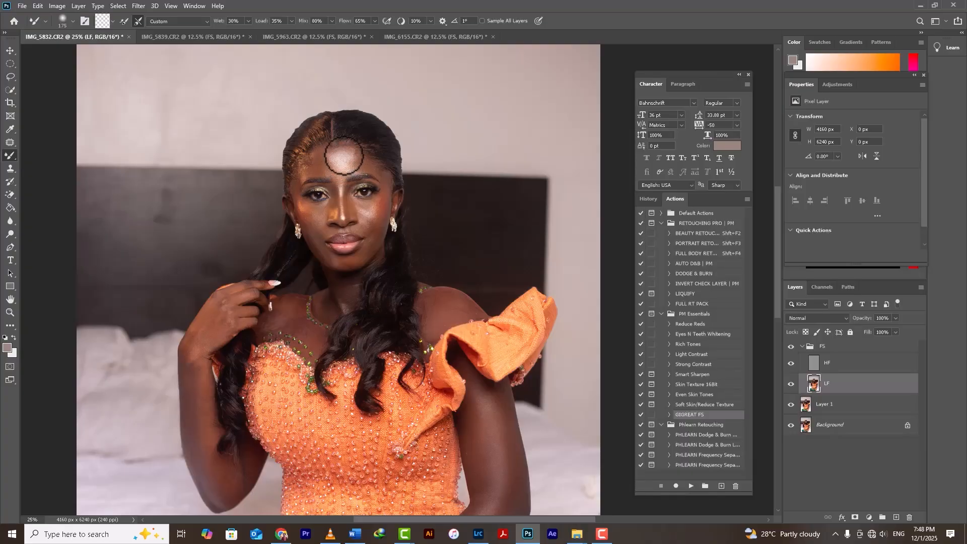
mouse_move(331, 159)
left_mouse_down()
mouse_move(355, 153)
mouse_move(353, 164)
mouse_move(314, 154)
mouse_move(330, 172)
mouse_move(329, 154)
mouse_move(319, 163)
mouse_move(326, 174)
mouse_move(319, 156)
mouse_move(360, 163)
mouse_move(351, 148)
mouse_move(332, 148)
mouse_move(317, 159)
mouse_move(345, 175)
left_mouse_up()
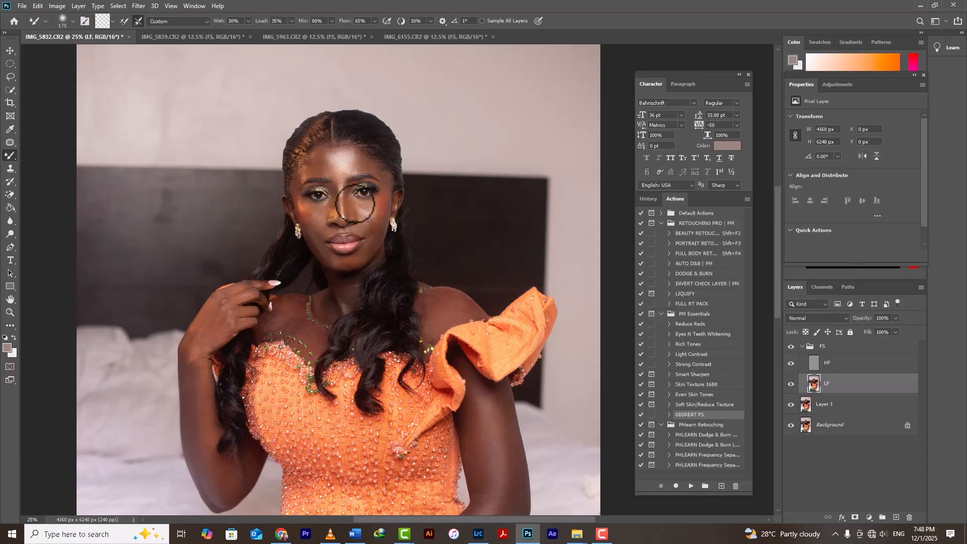
mouse_move(316, 161)
left_mouse_down()
mouse_move(297, 189)
mouse_move(289, 182)
mouse_move(316, 214)
mouse_move(319, 225)
mouse_move(303, 223)
mouse_move(310, 231)
left_mouse_up()
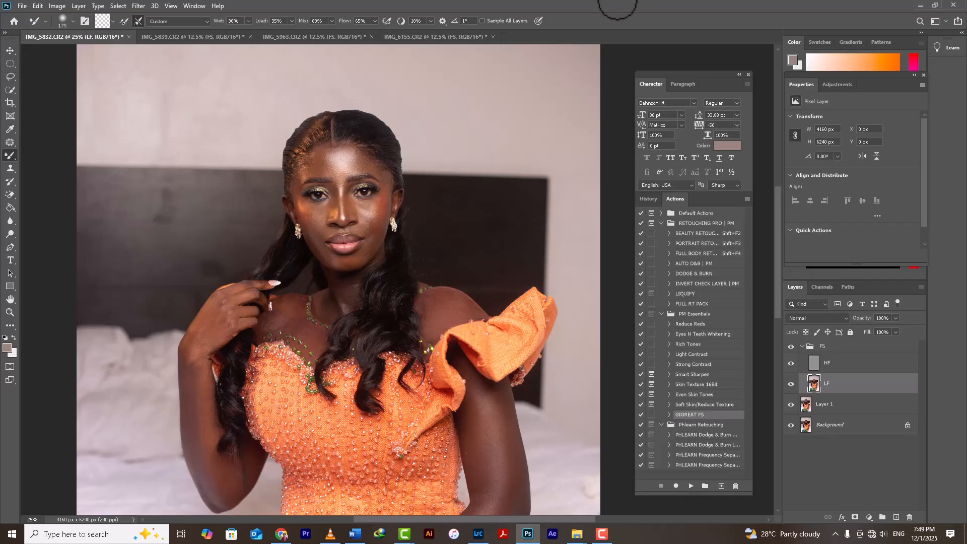
- Blend the skin tones on the woman's right cheek beside the nose on the LF layer with a 100 to 125 px mixer brush
key("bracketleft")
key("ctrl+plus")
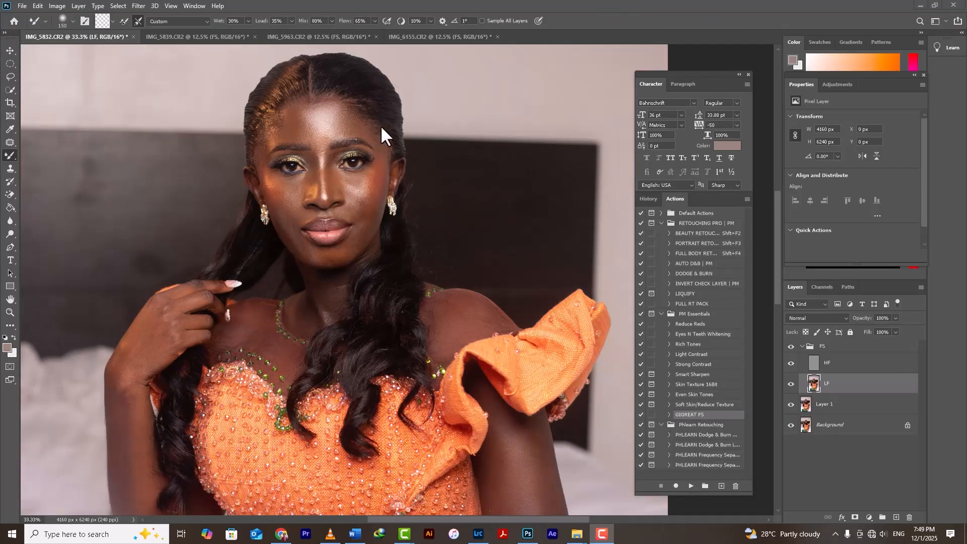
left_click(826, 373)
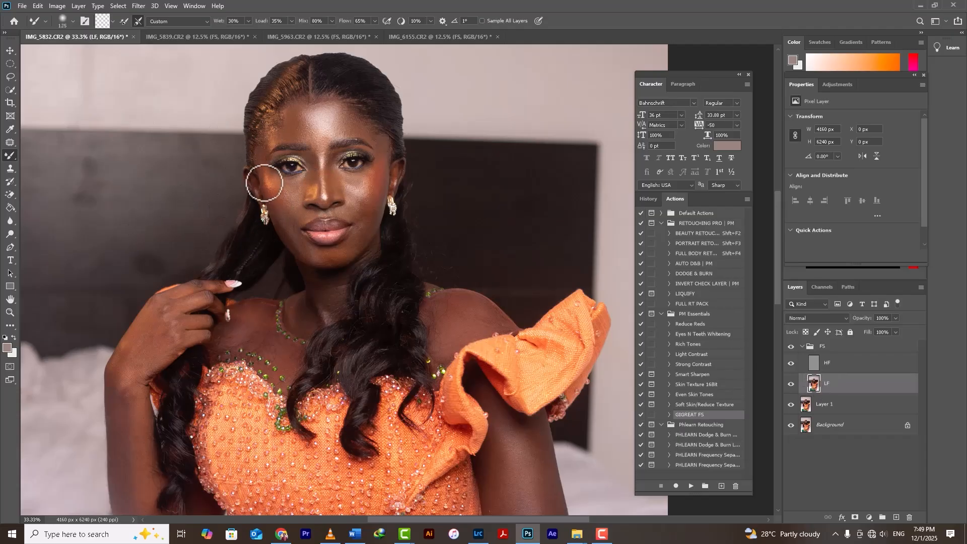
key("bracketleft")
key("bracketleft")
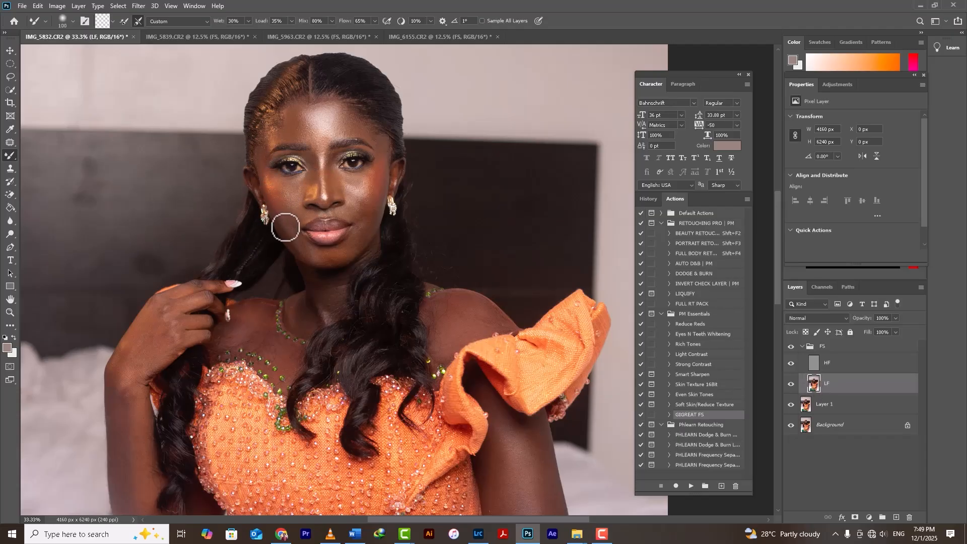
key("bracketright")
mouse_move(280, 194)
left_mouse_down()
mouse_move(293, 208)
mouse_move(292, 189)
mouse_move(312, 188)
mouse_move(312, 178)
mouse_move(302, 196)
mouse_move(307, 181)
mouse_move(312, 195)
mouse_move(321, 162)
mouse_move(312, 186)
left_mouse_up()
key("bracketleft")
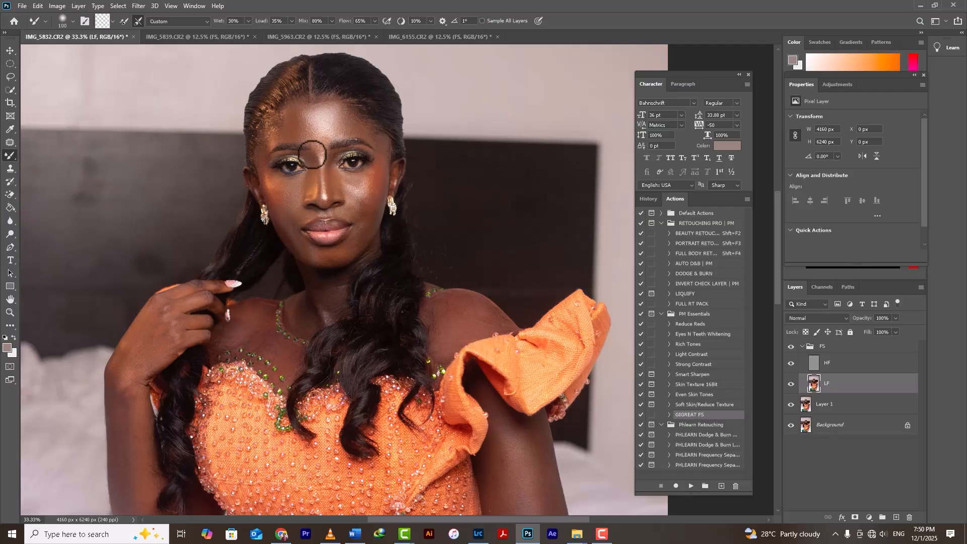
- Smooth the skin between the brows and down the woman's left cheek with a 100 to 150 px mixer brush
key("bracketleft")
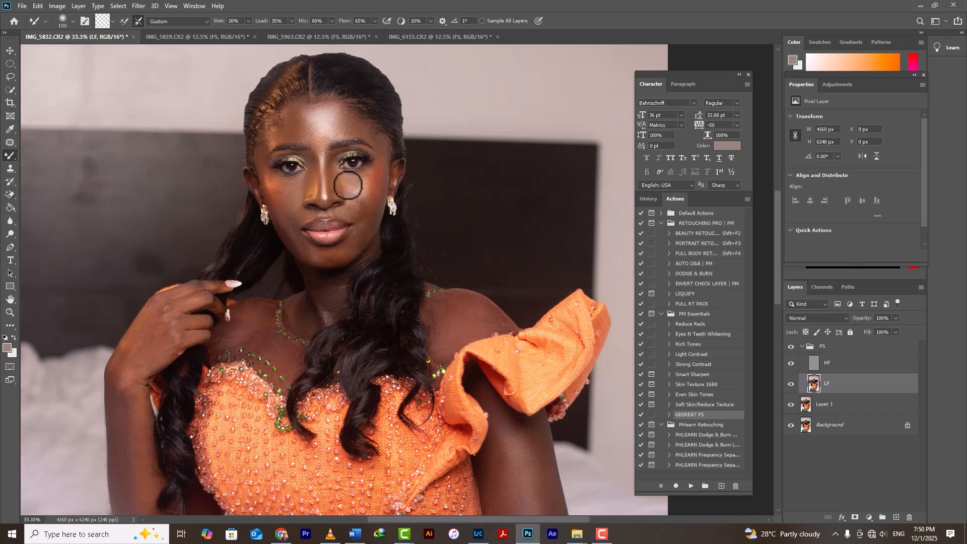
key("bracketright")
key("bracketright")
key("bracketright")
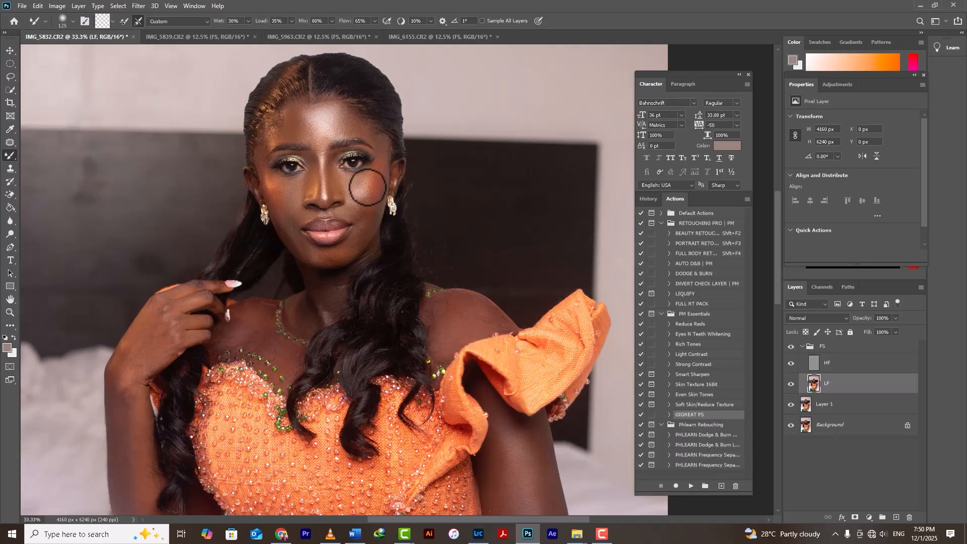
key("bracketleft")
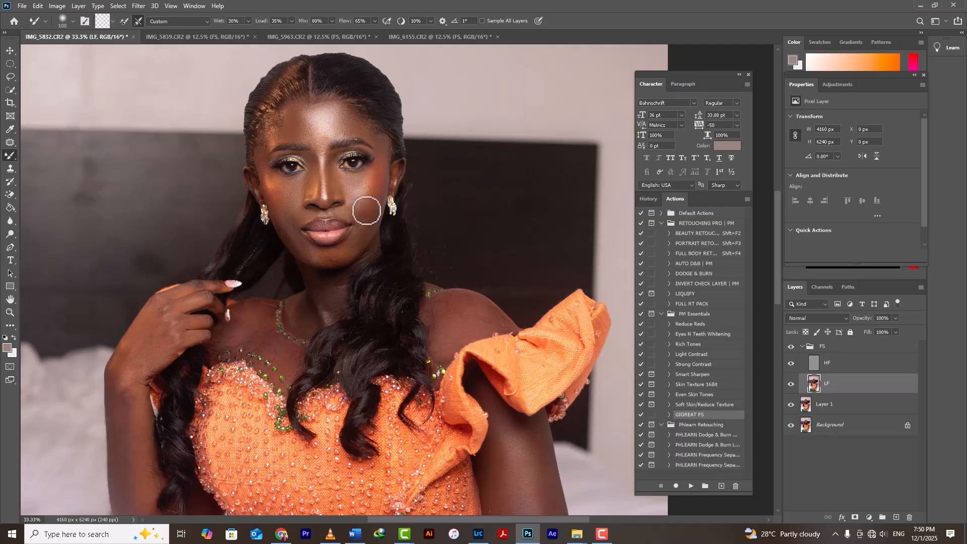
key("bracketright")
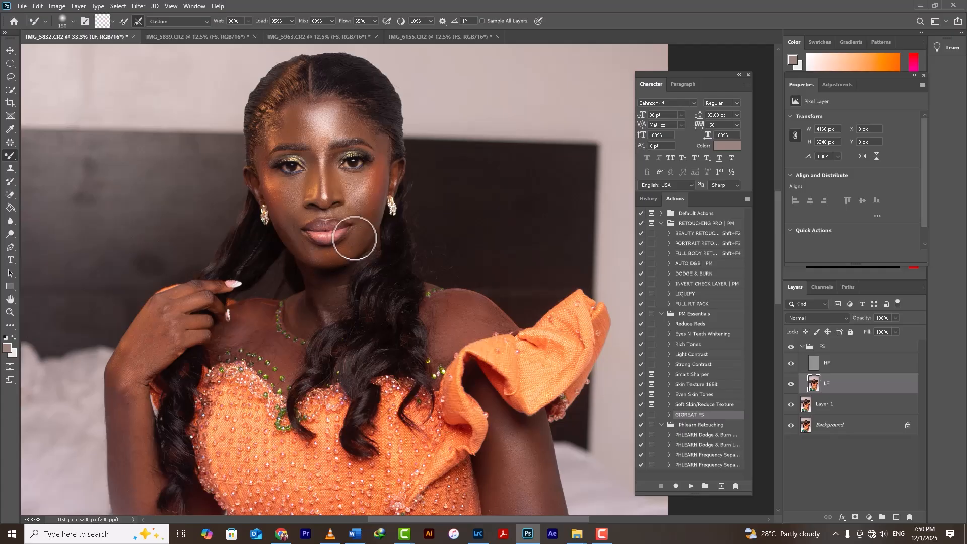
key("bracketleft")
key("bracketleft")
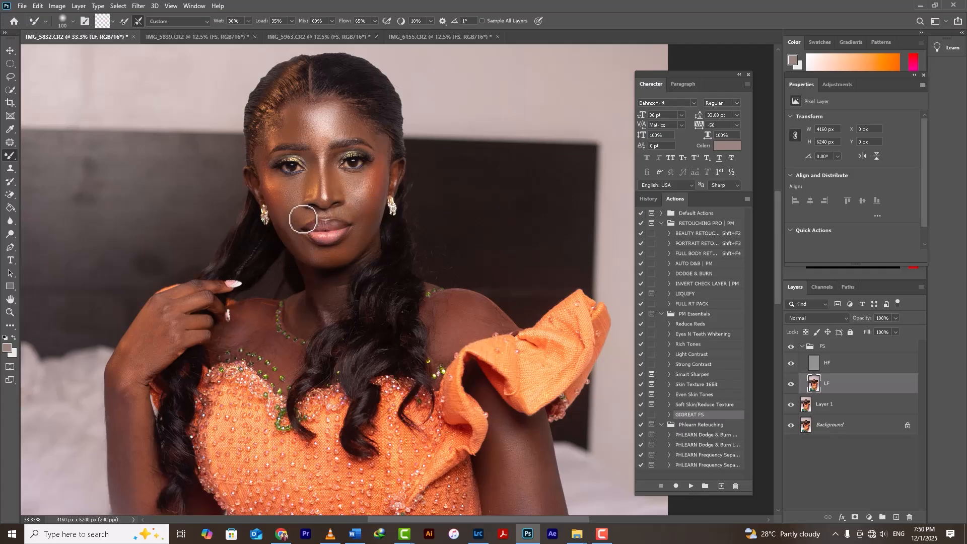
- Blend the skin around the mouth, under the left eye and on the chin with mixer brush sizes between 80 and 125 px
key("bracketright")
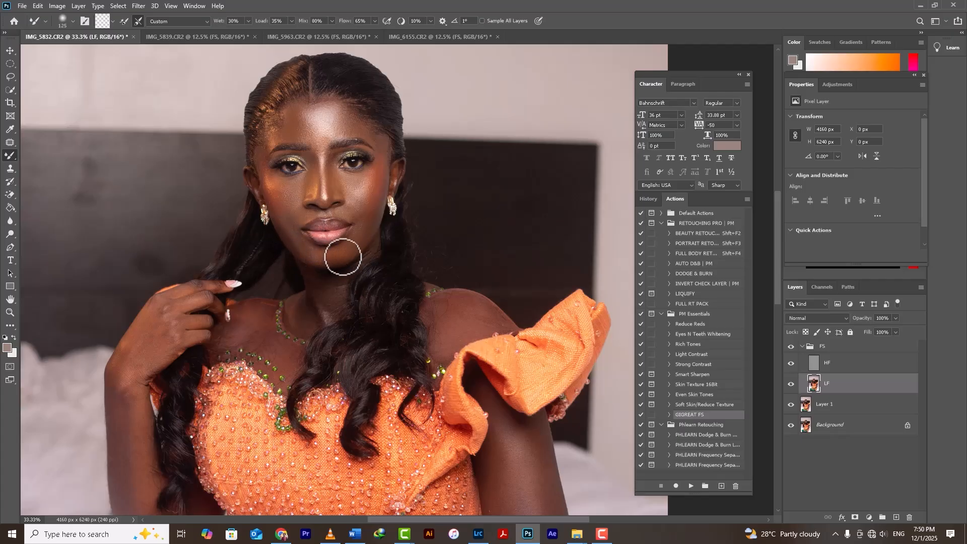
key("bracketleft")
key("bracketleft")
key("bracketleft")
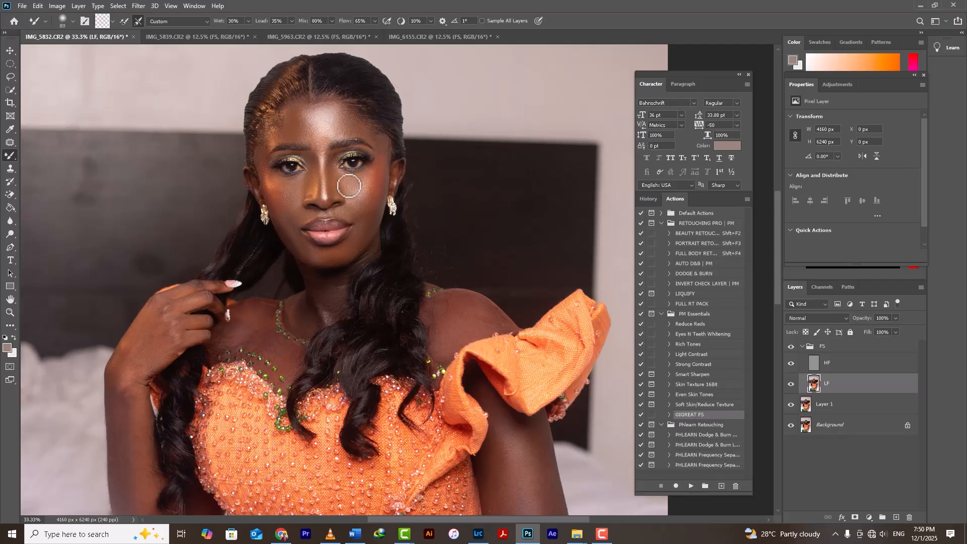
key("bracketright")
key("bracketright")
key("bracketright")
key("bracketright")
key("bracketright")
key("bracketright")
key("bracketright")
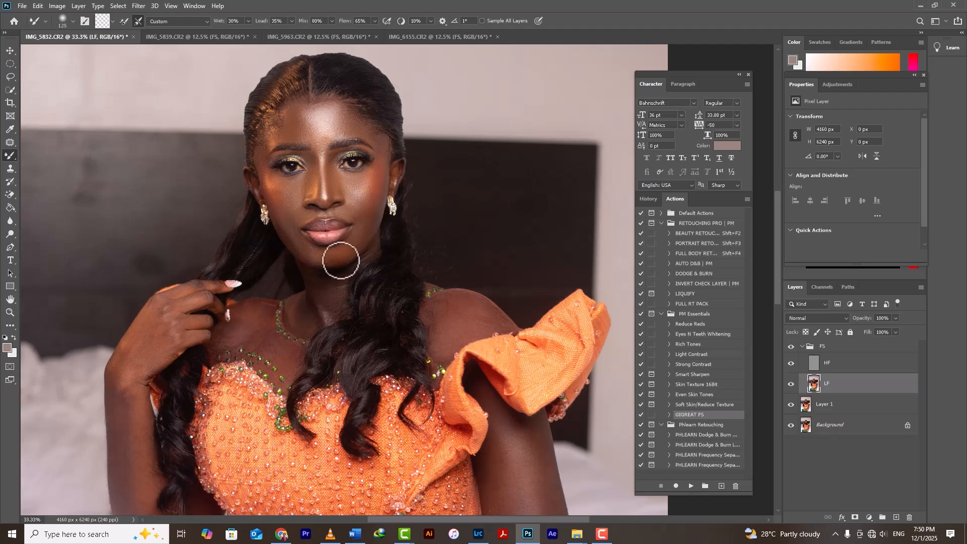
key("bracketleft")
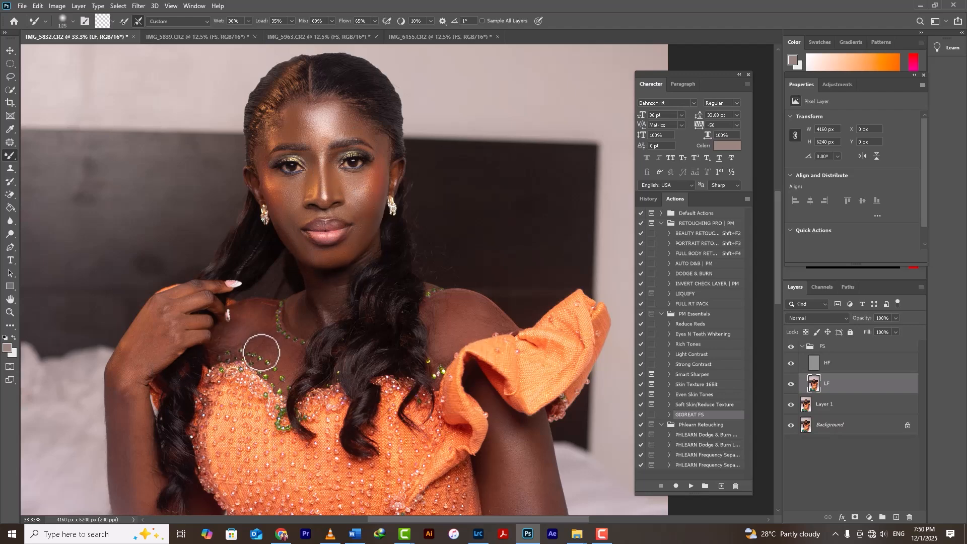
- Smooth the raised hand, forearm and elbow on the LF layer with mixer brush sizes from 90 to 250 px
key("ctrl+minus")
scroll(292, 378, "down", 4)
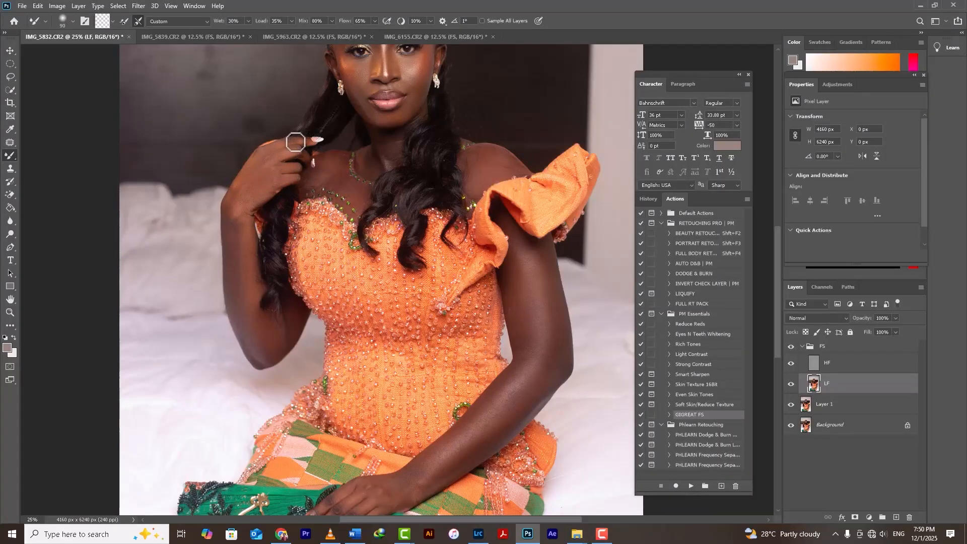
key("bracketright")
key("bracketright")
key("bracketright")
key("bracketright")
key("bracketright")
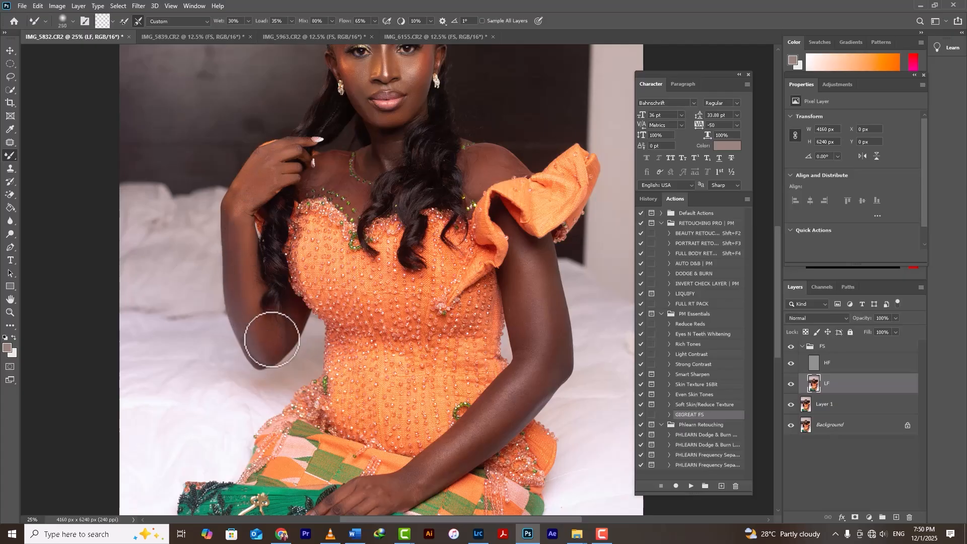
key("bracketleft")
key("bracketleft")
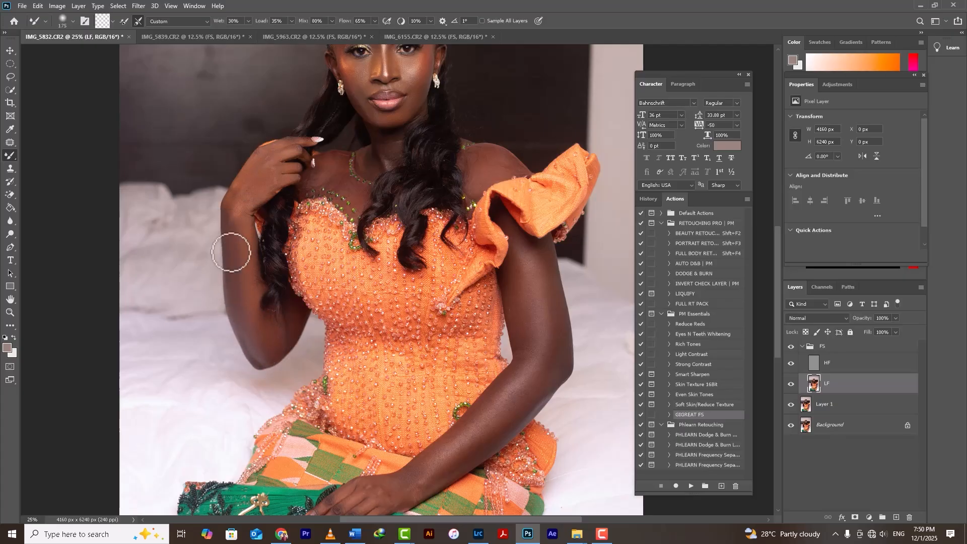
- Blend the skin along the woman's resting arm, from forearm to elbow, with a 200 to 250 px mixer brush
key("ctrl+minus")
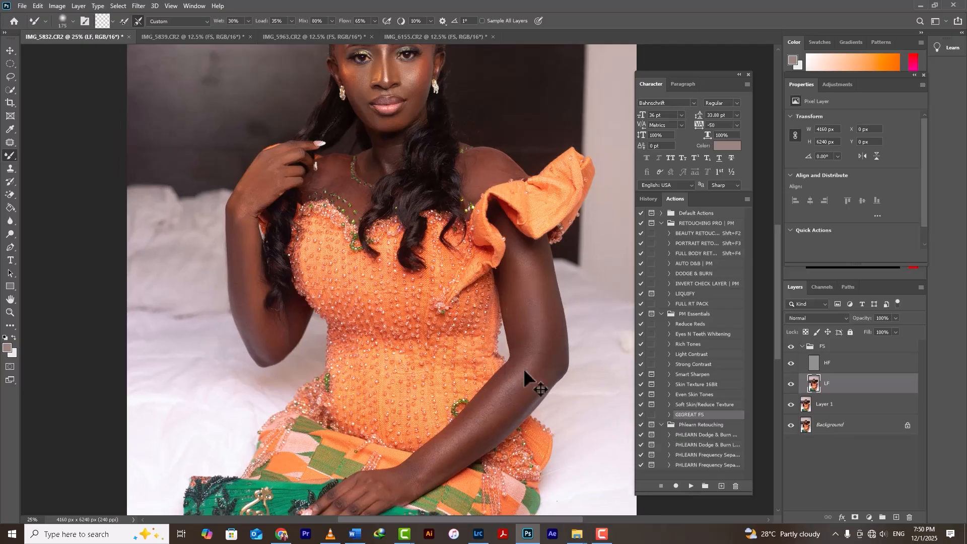
key("bracketright")
key("bracketright")
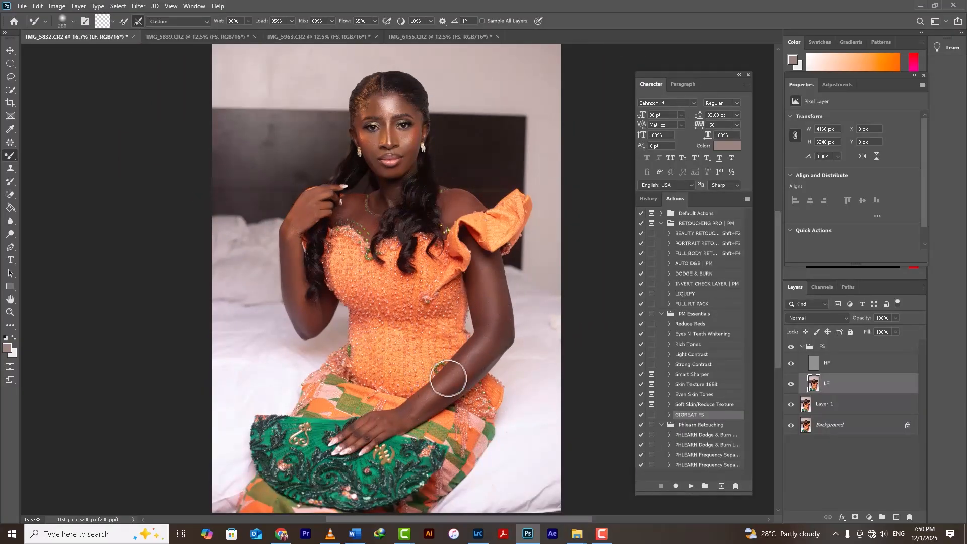
key("bracketleft")
key("bracketleft")
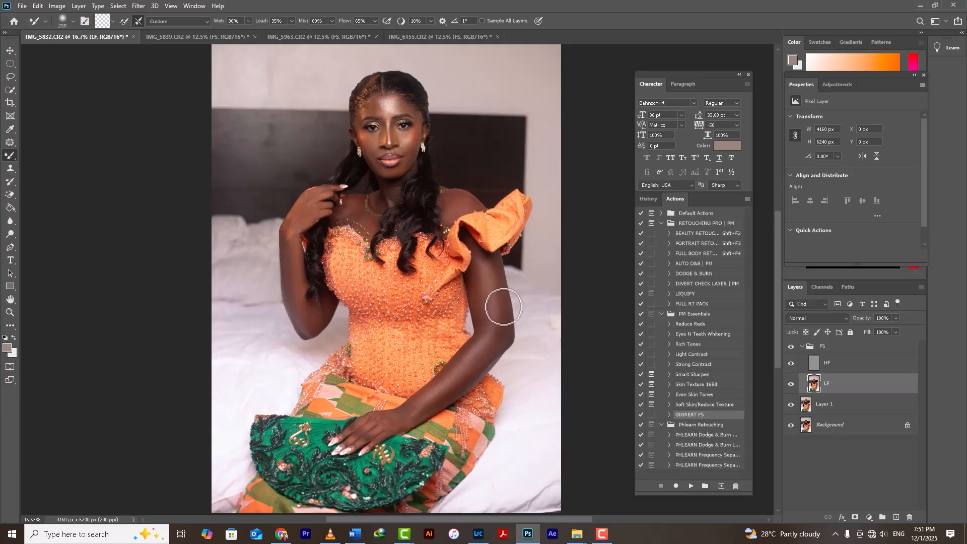
- Smooth the bare shoulder with a 250 px mixer brush and the upper chest with a 200 px one
key("bracketright")
key("bracketright")
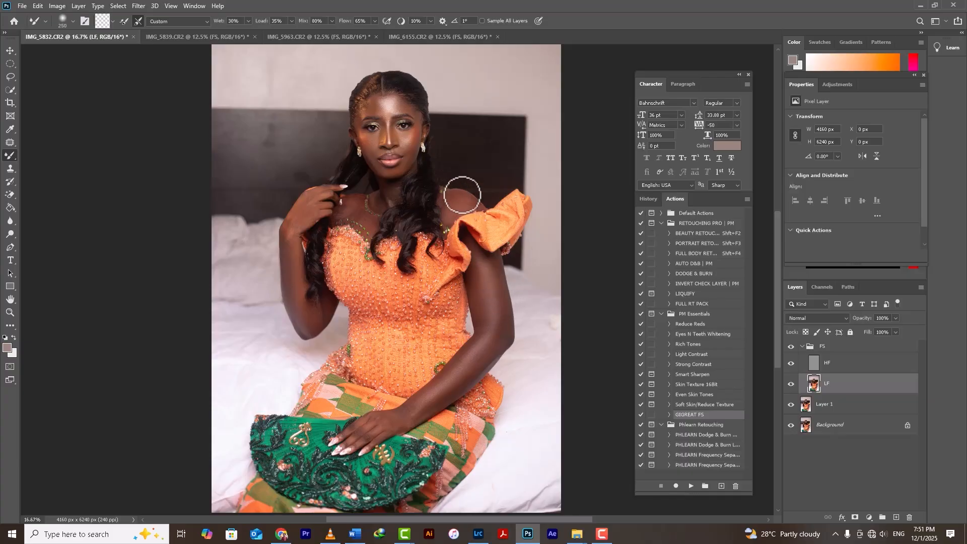
key("bracketleft")
key("bracketleft")
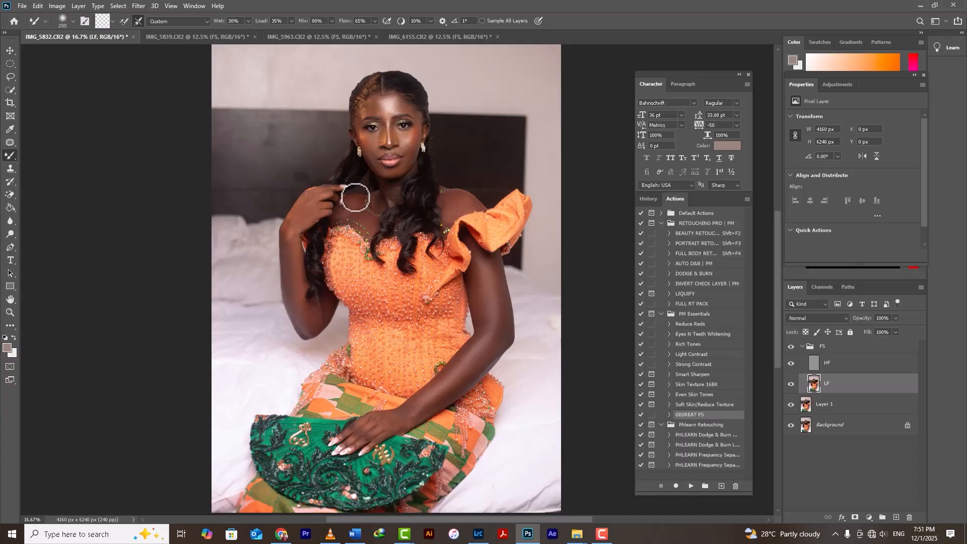
key("bracketleft")
- Compare the portrait before and after skin smoothing by toggling the FS group's visibility, leaving the group visible
key("ctrl+plus")
left_click_drag(519, 145, 466, 318)
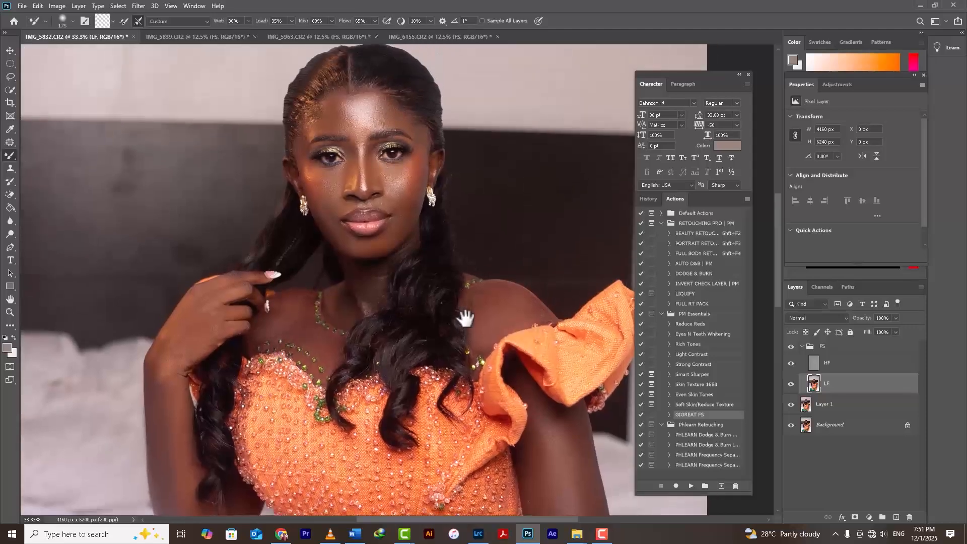
left_click(829, 350)
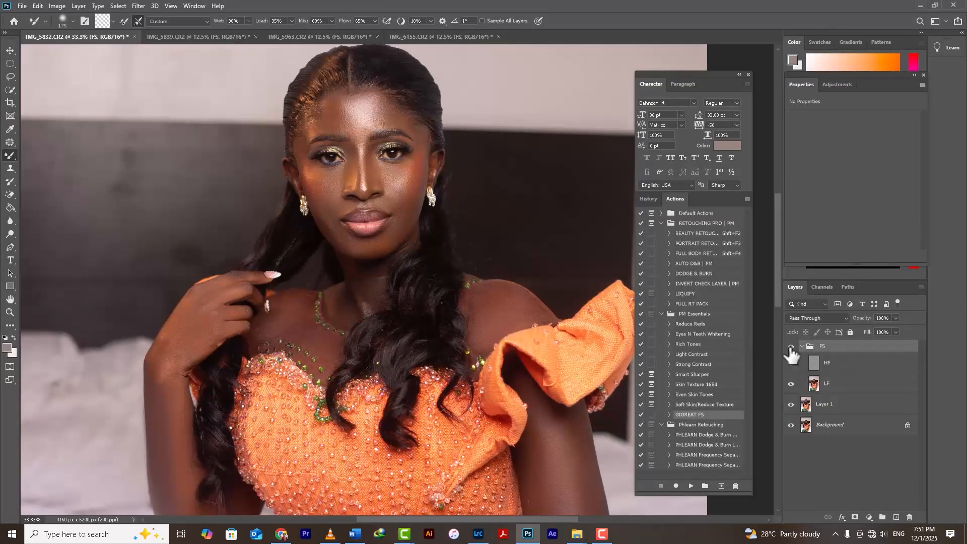
left_click(792, 347)
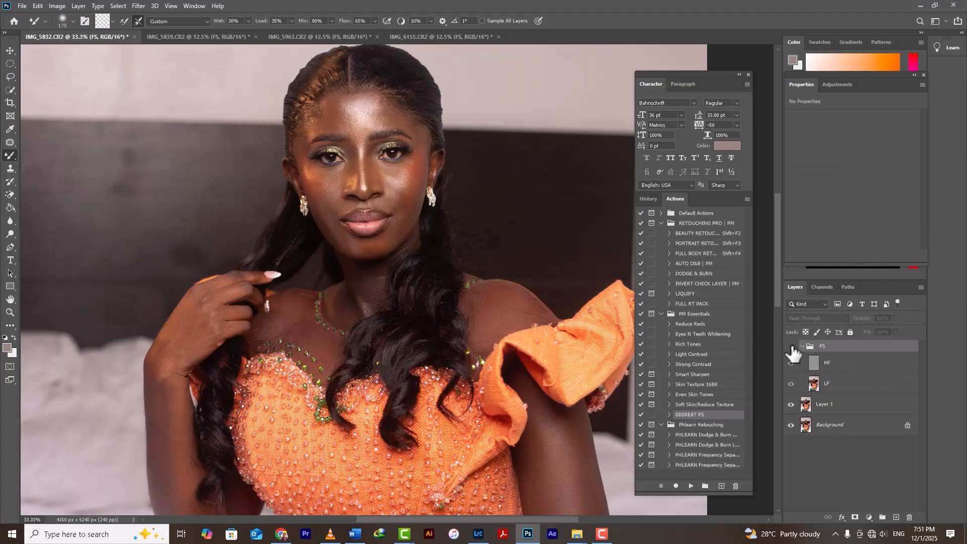
left_click(792, 347)
left_click(791, 347)
left_click(792, 348)
left_click(791, 347)
left_click(792, 347)
left_click(792, 347)
left_click(792, 347)
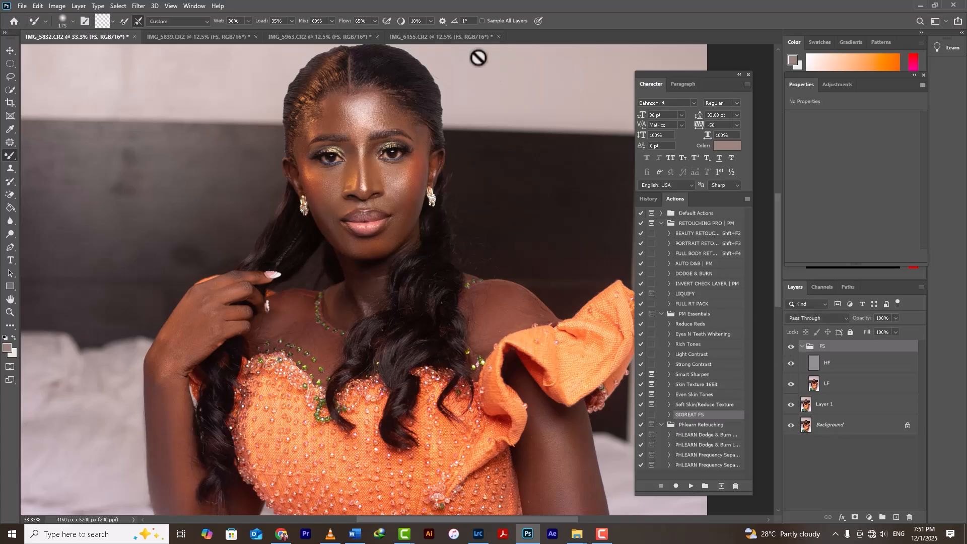
- Switch to the standing portrait IMG_5839, expand its FS group and select the low-frequency layer LF
left_click(191, 37)
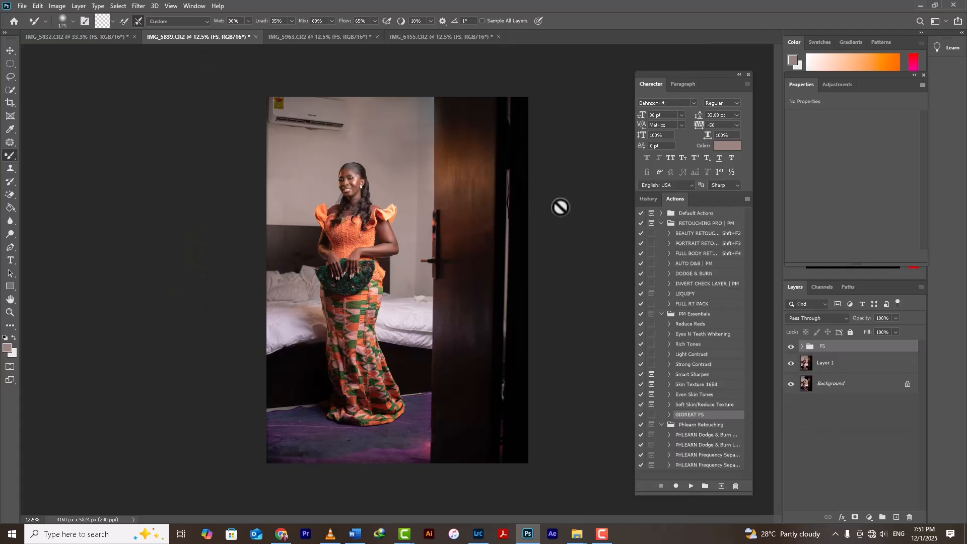
key("ctrl+plus")
key("ctrl+plus")
left_click(803, 347)
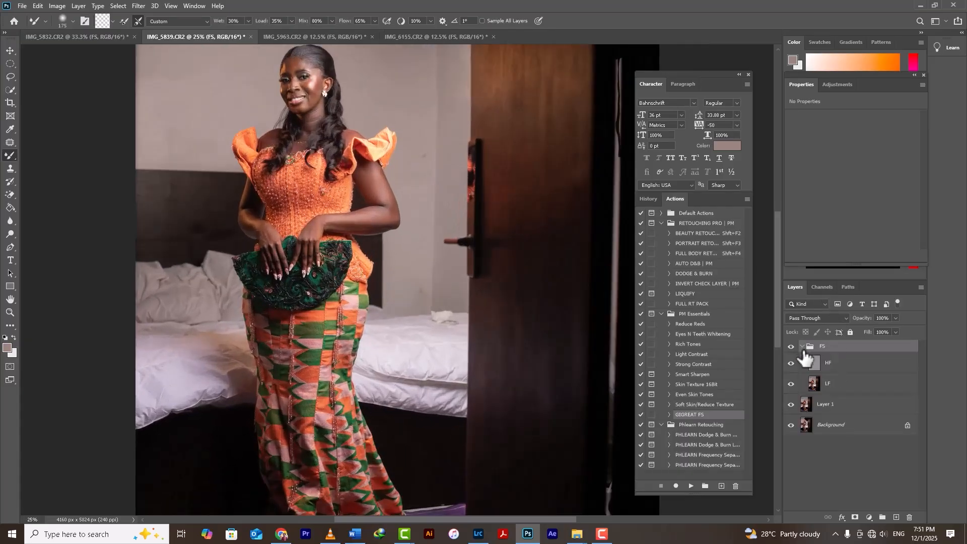
left_click(827, 384)
- Reduce the mixer brush to 60 px and blend the highlight on the standing woman's forehead on the LF layer
key("ctrl+plus")
key("ctrl+plus")
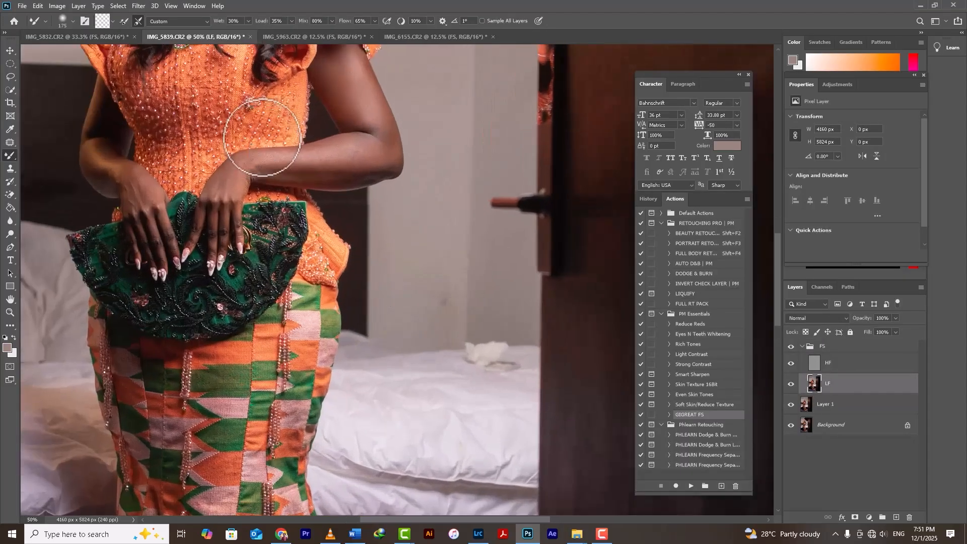
left_click_drag(257, 140, 360, 372)
scroll(343, 303, "up", 5)
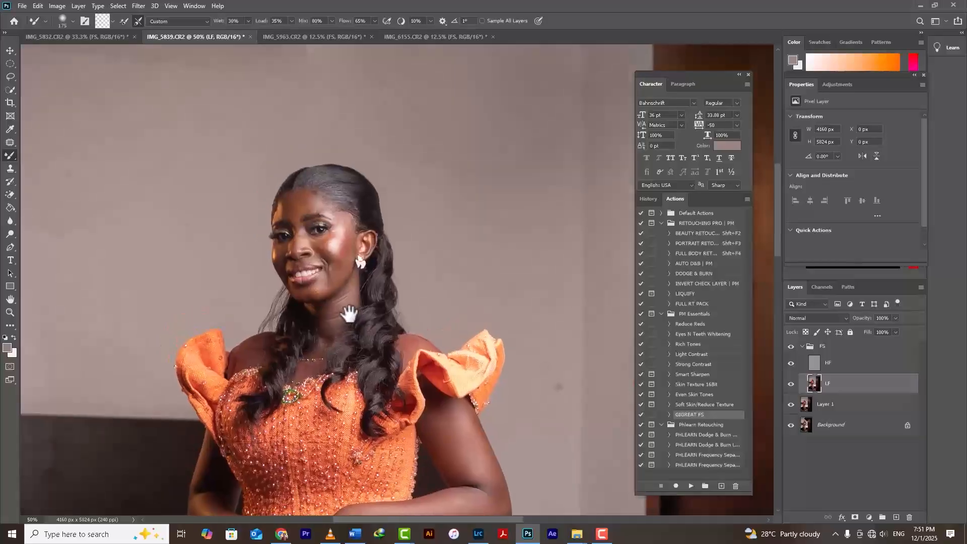
key("ctrl+plus")
key("bracketleft")
key("bracketleft")
key("bracketleft")
key("bracketleft")
key("bracketleft")
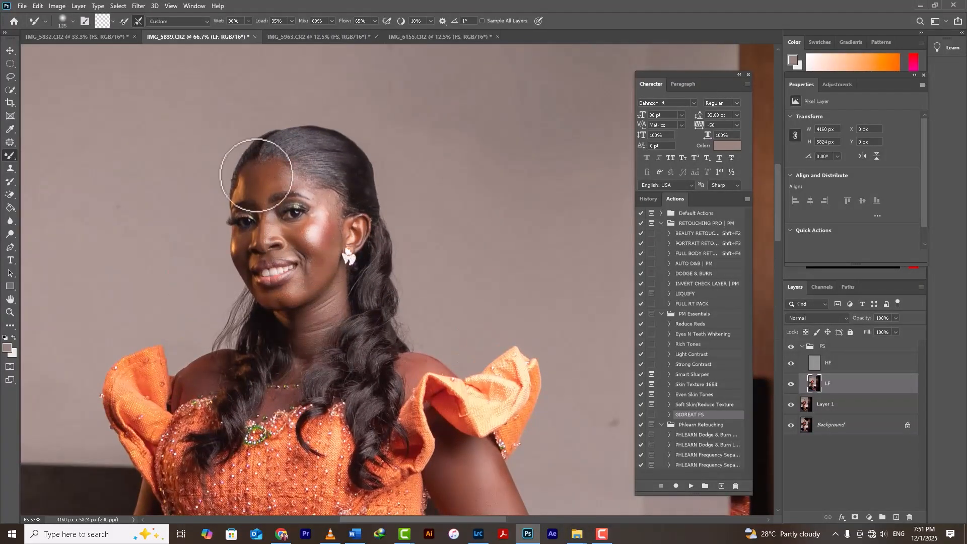
key("bracketleft")
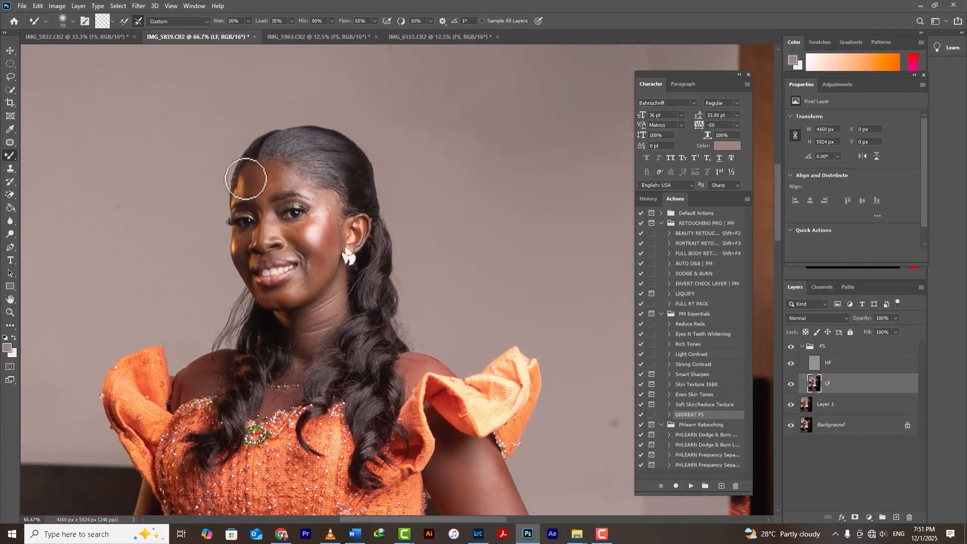
key("bracketleft")
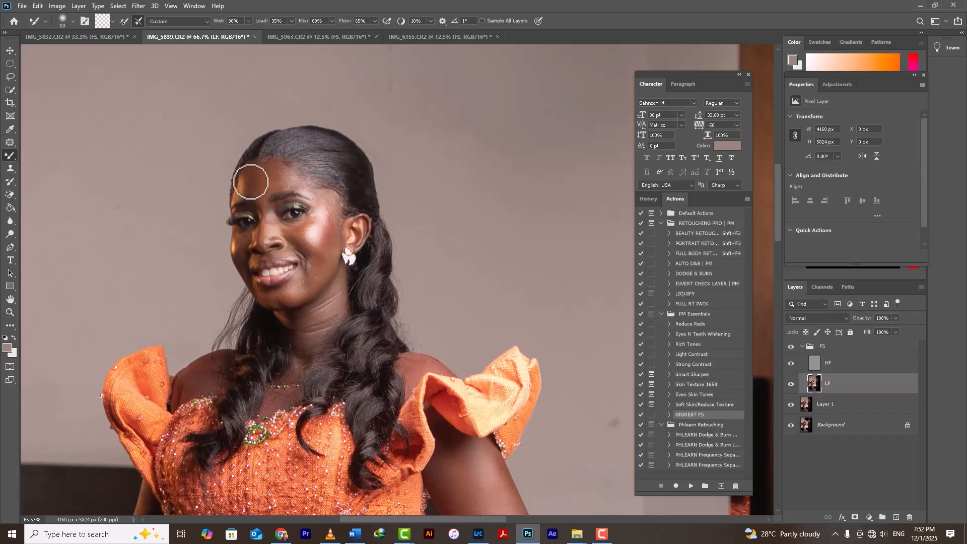
left_click_drag(243, 184, 240, 189)
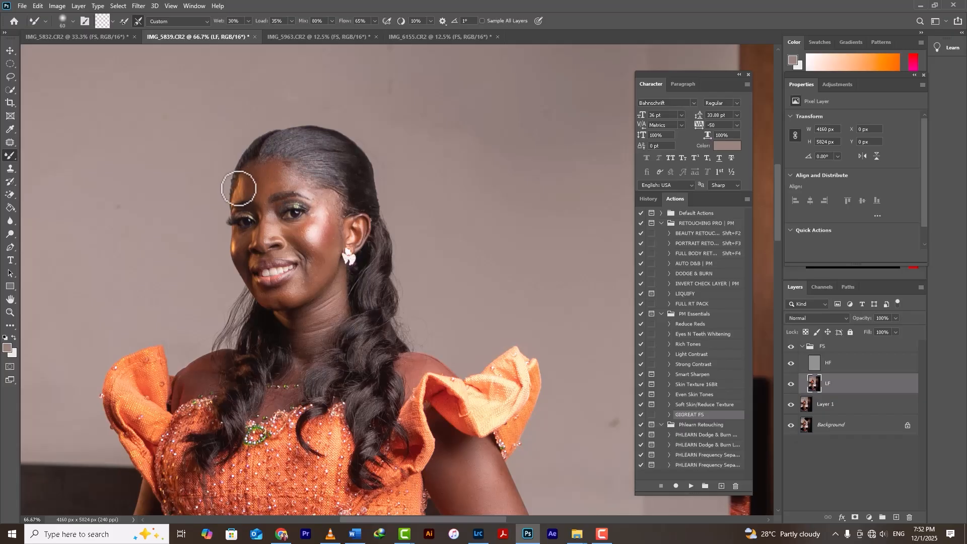
- Blend the forehead, cheek and under-eye skin of the standing woman on the LF layer with a 40 to 60 px mixer brush
key("bracketleft")
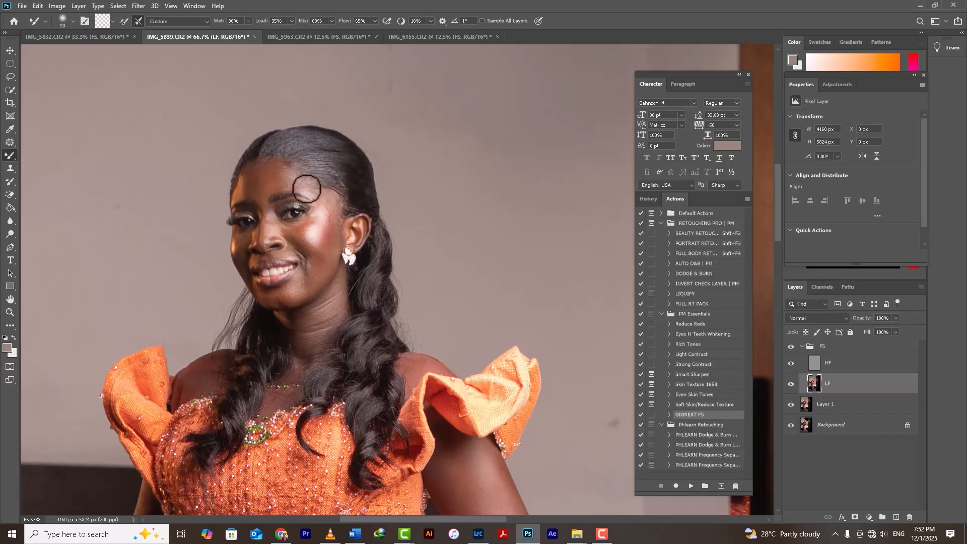
key("bracketright")
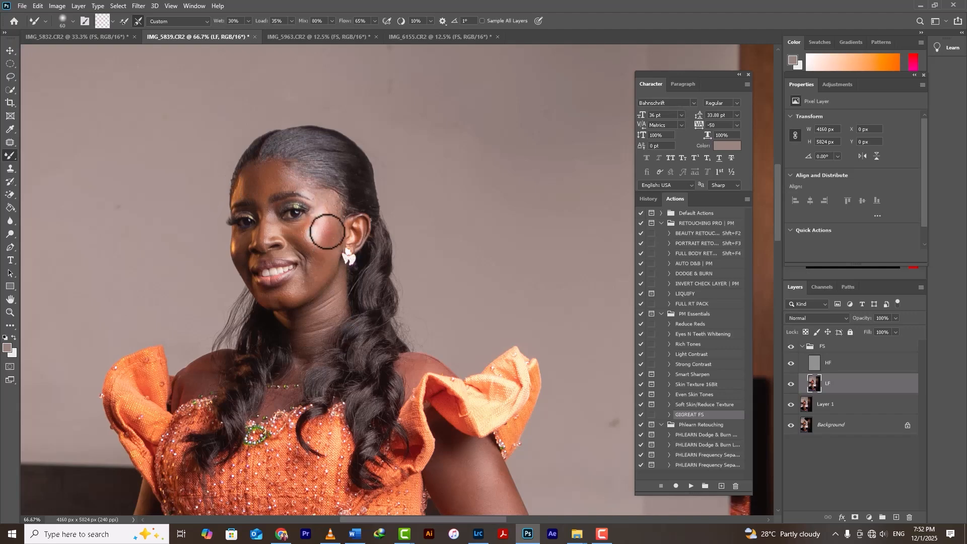
key("bracketleft")
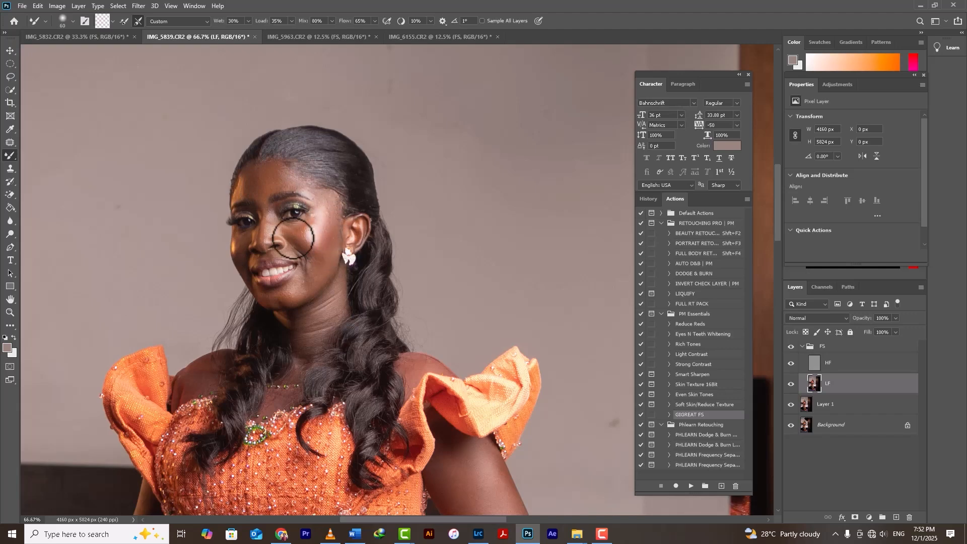
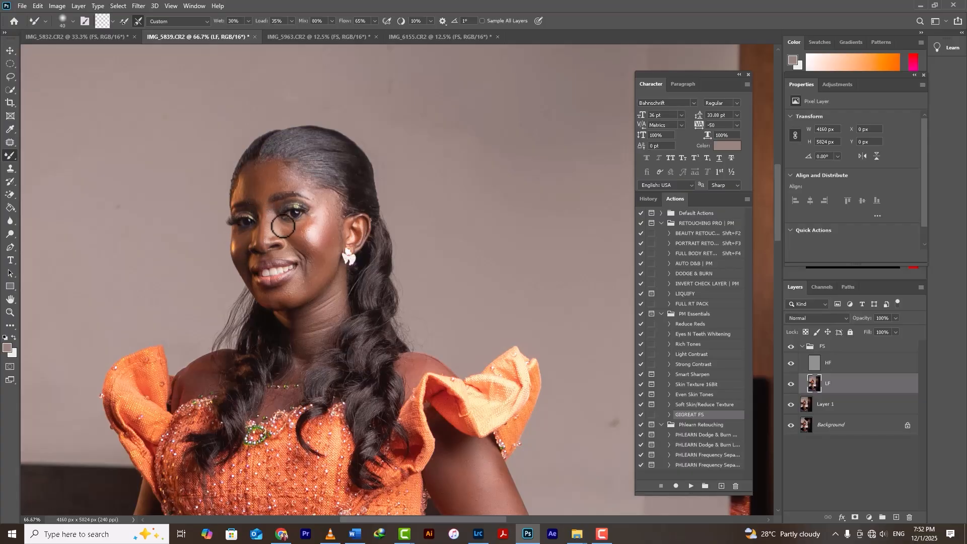
key("bracketright")
mouse_move(302, 223)
left_mouse_down()
mouse_move(313, 228)
mouse_move(318, 210)
mouse_move(326, 219)
left_mouse_up()
key("bracketright")
key("bracketright")
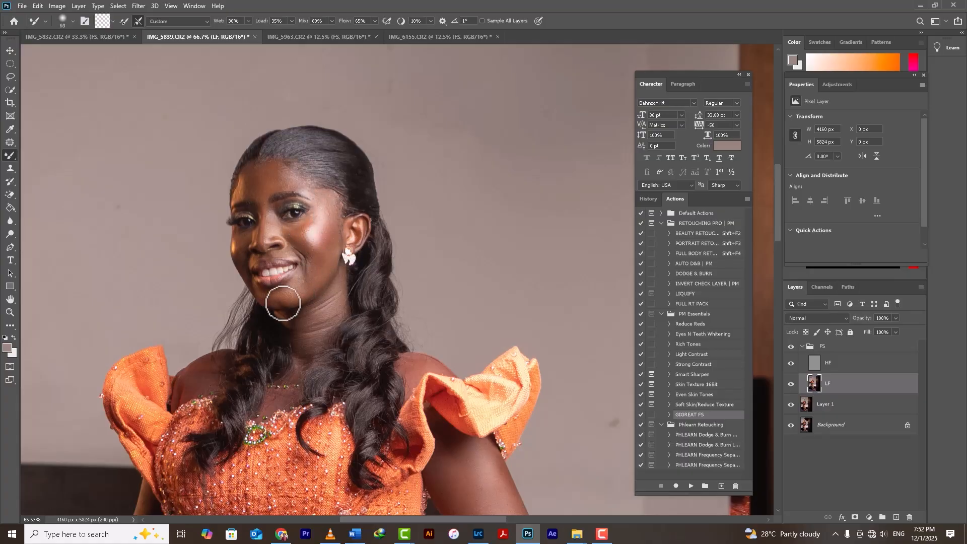
- Smooth the chin, jawline and neck on the LF layer, varying the mixer brush between about 45 and 60 px
key("bracketleft")
key("bracketleft")
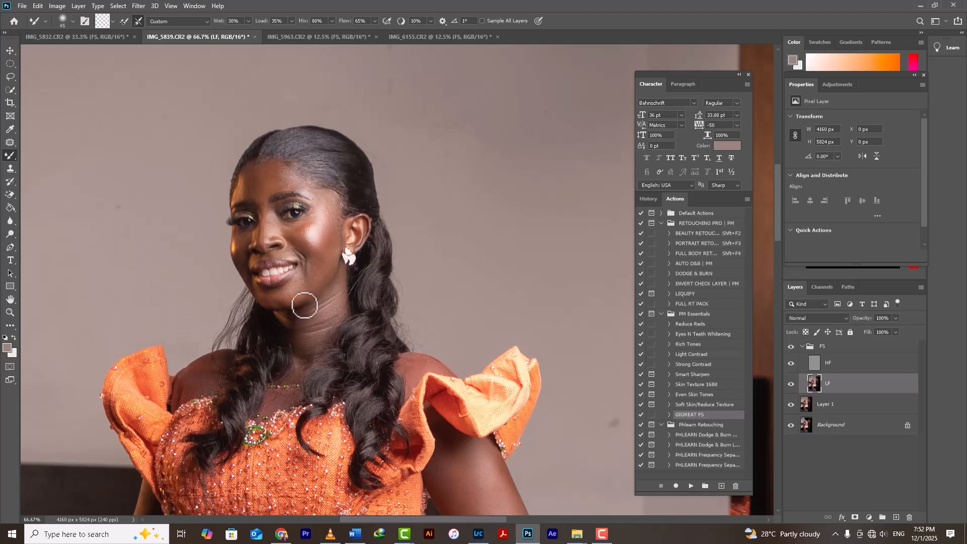
key("bracketright")
key("bracketright")
mouse_move(324, 313)
left_mouse_down()
mouse_move(301, 331)
mouse_move(296, 320)
mouse_move(318, 325)
mouse_move(339, 307)
mouse_move(301, 345)
mouse_move(313, 341)
mouse_move(333, 293)
mouse_move(331, 302)
left_mouse_up()
key("bracketleft")
- Smooth the standing woman's bare upper arm with a 125 px mixer brush and her elbow with a 90 px one
key("ctrl+minus")
key("ctrl+minus")
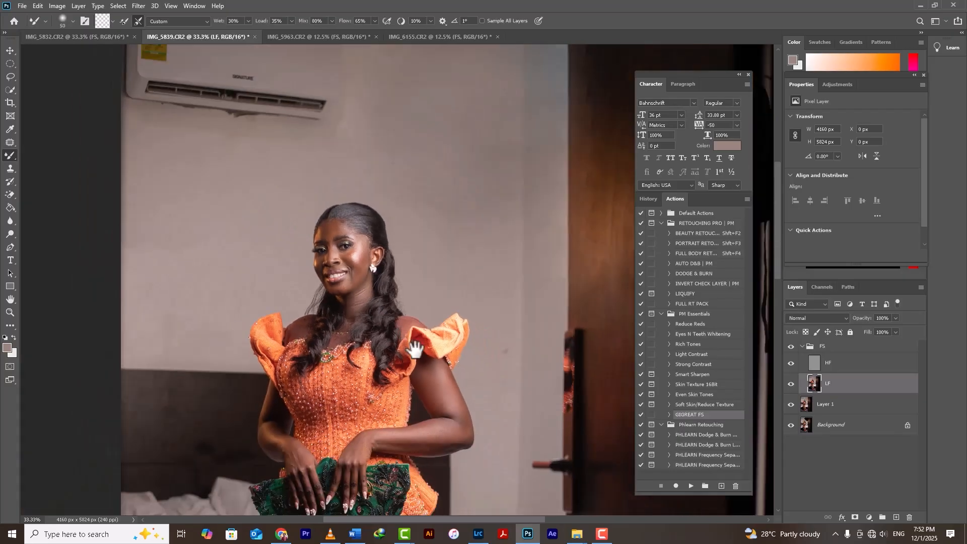
left_click_drag(415, 346, 363, 164)
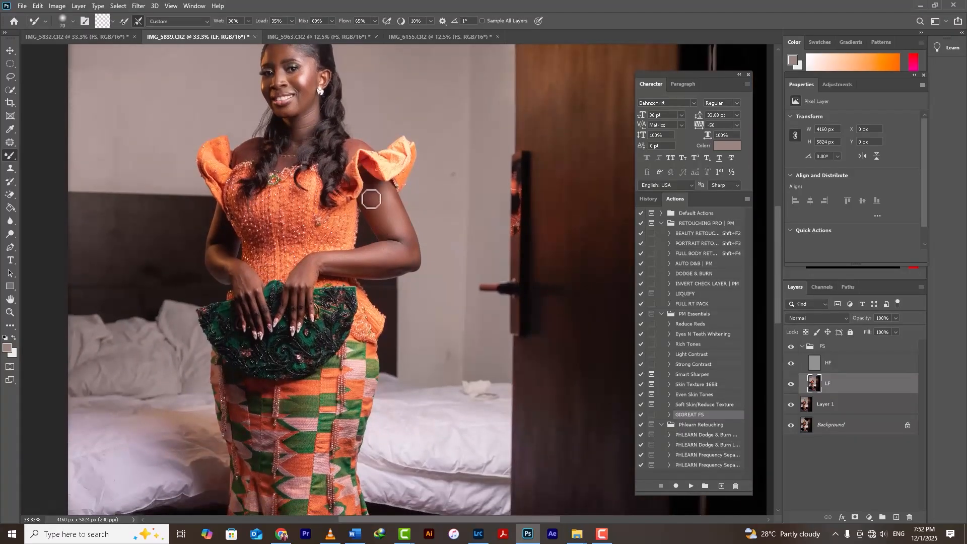
key("bracketright")
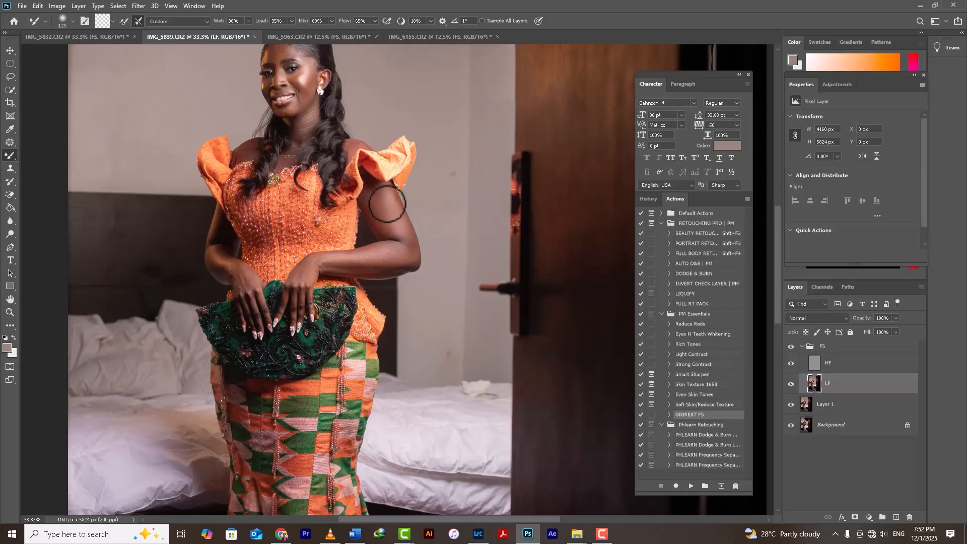
key("bracketleft")
key("bracketleft")
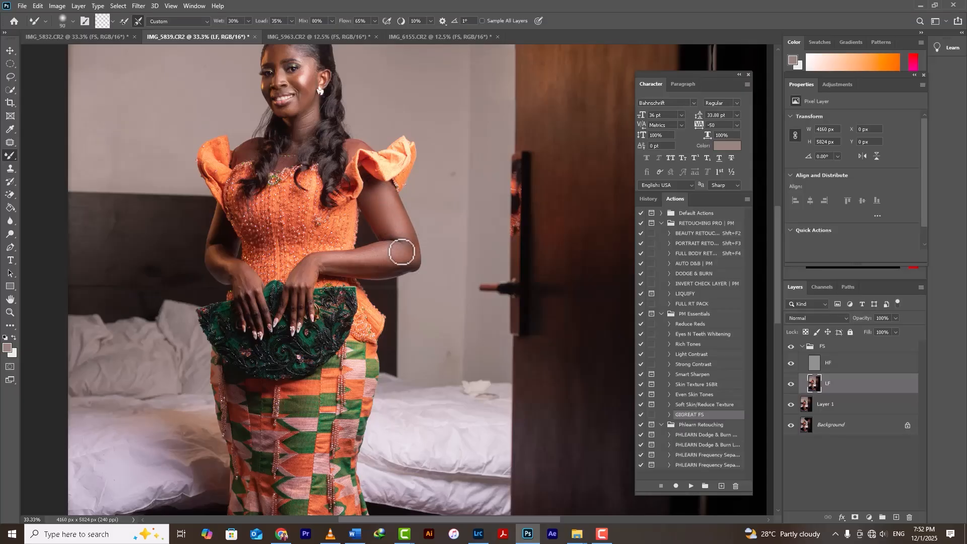
key("bracketright")
key("bracketleft")
left_click_drag(349, 132, 392, 247)
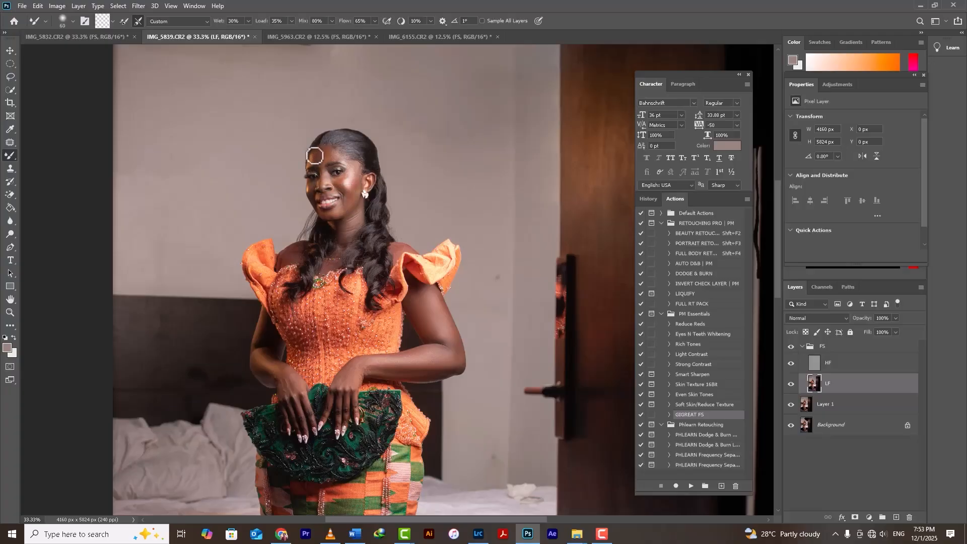
- Collapse the standing portrait's FS group and leave the group selected
key("ctrl+minus")
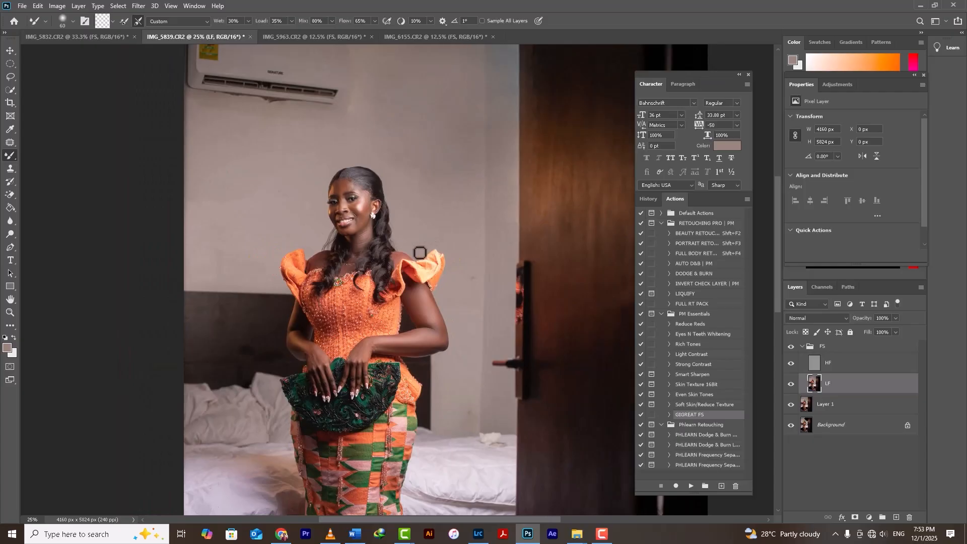
key("ctrl+minus")
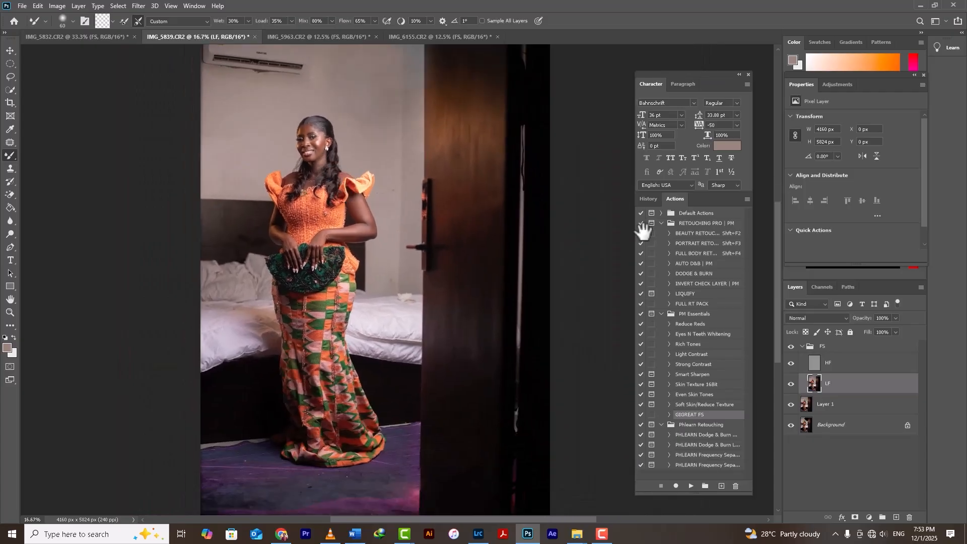
left_click(808, 347)
left_click(802, 346)
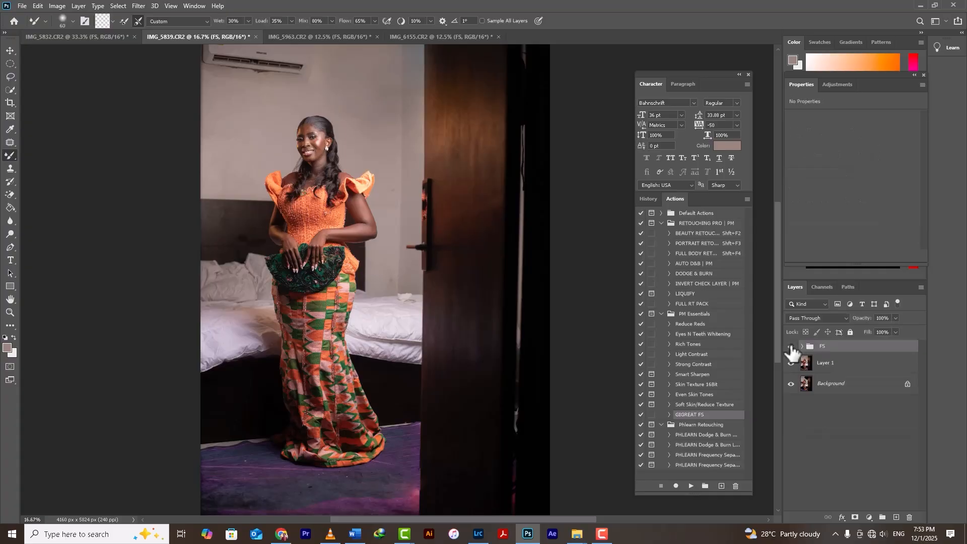
- Switch to the seated bride portrait IMG_5963, expand its FS group and select the low-frequency layer LF
left_click(316, 36)
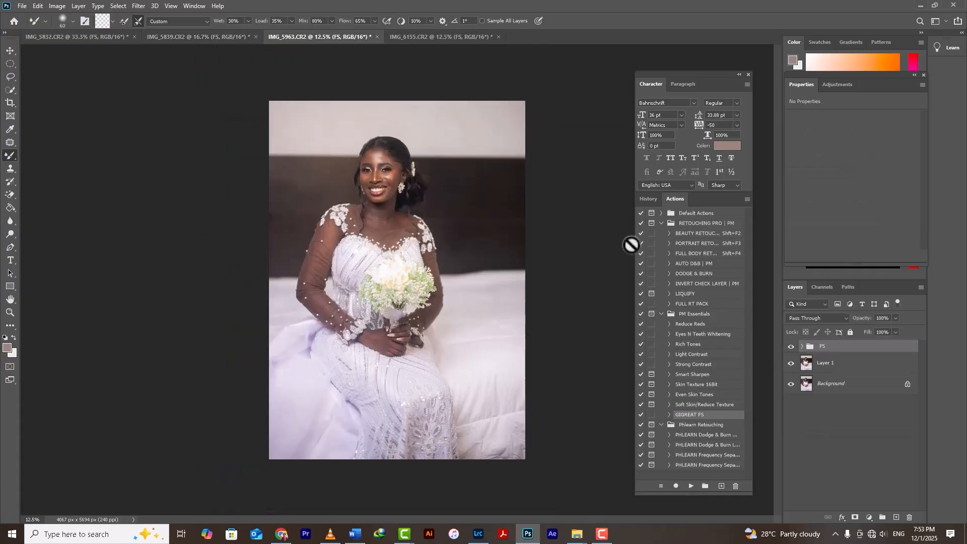
key("ctrl+plus")
key("ctrl+plus")
key("ctrl+plus")
left_click(803, 346)
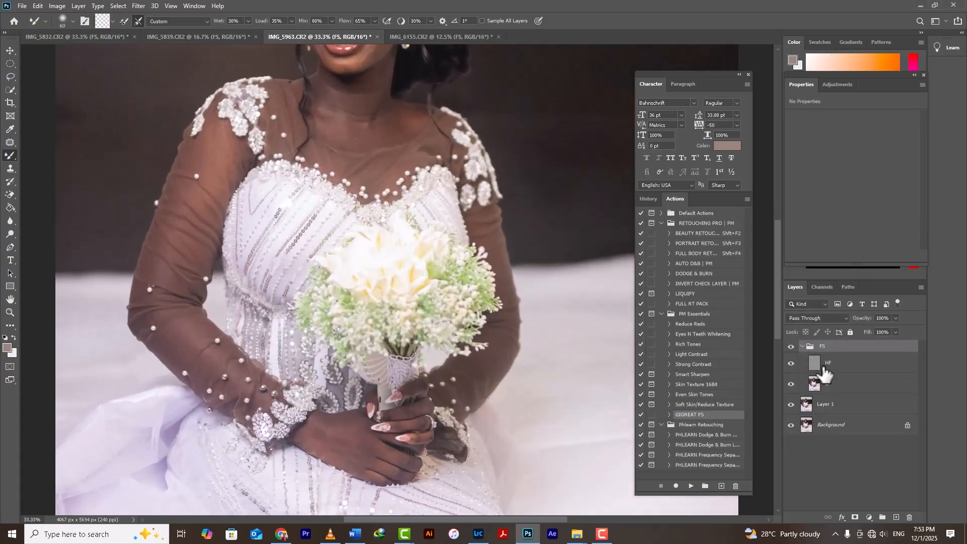
left_click(826, 385)
- Blend the seated bride's forehead, temple and chin on the LF layer with an 80 to 100 px mixer brush
left_click_drag(313, 192, 298, 320)
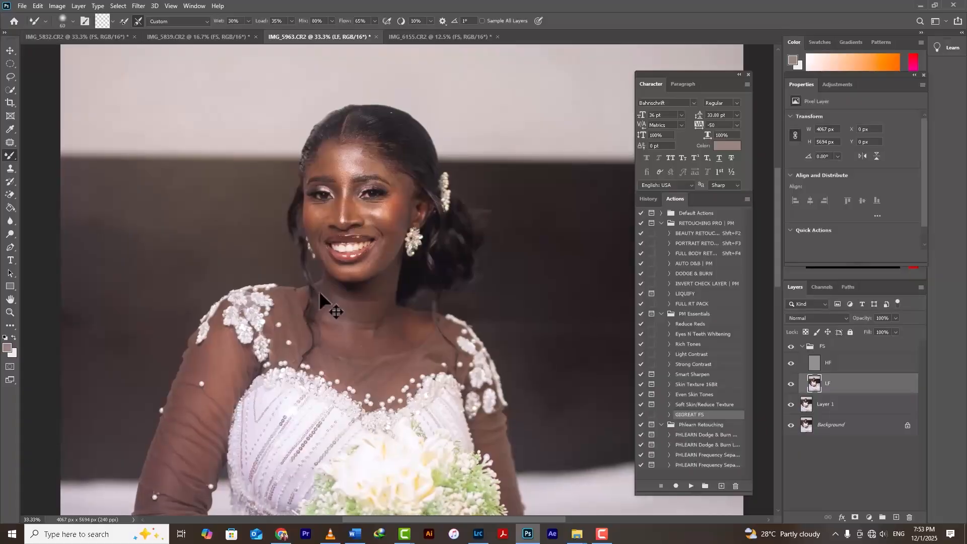
key("ctrl+plus")
scroll(378, 244, "up", 2)
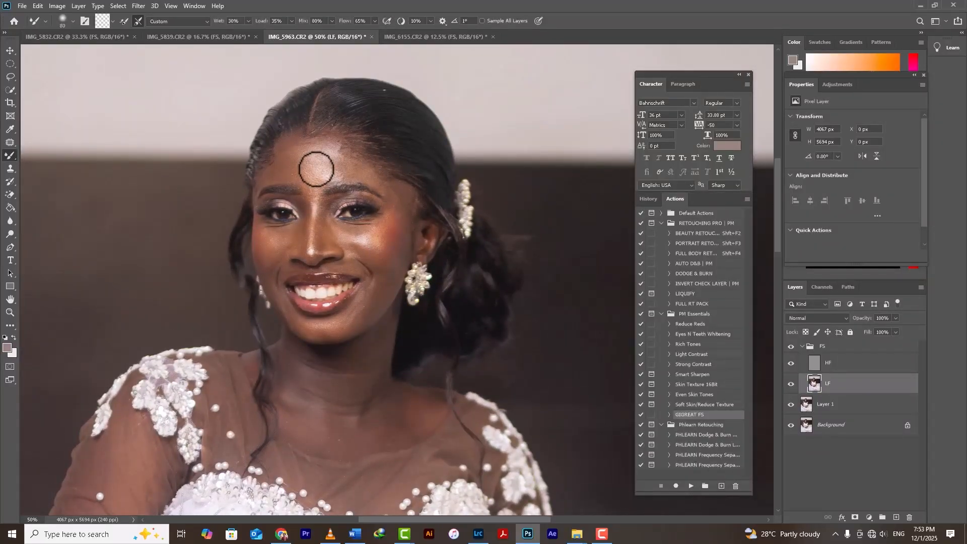
key("bracketright")
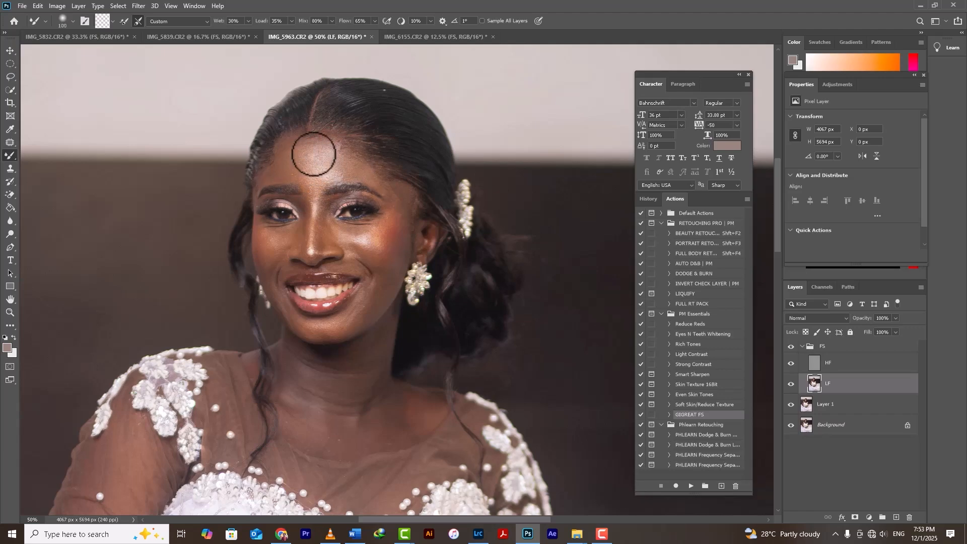
key("bracketleft")
key("bracketleft")
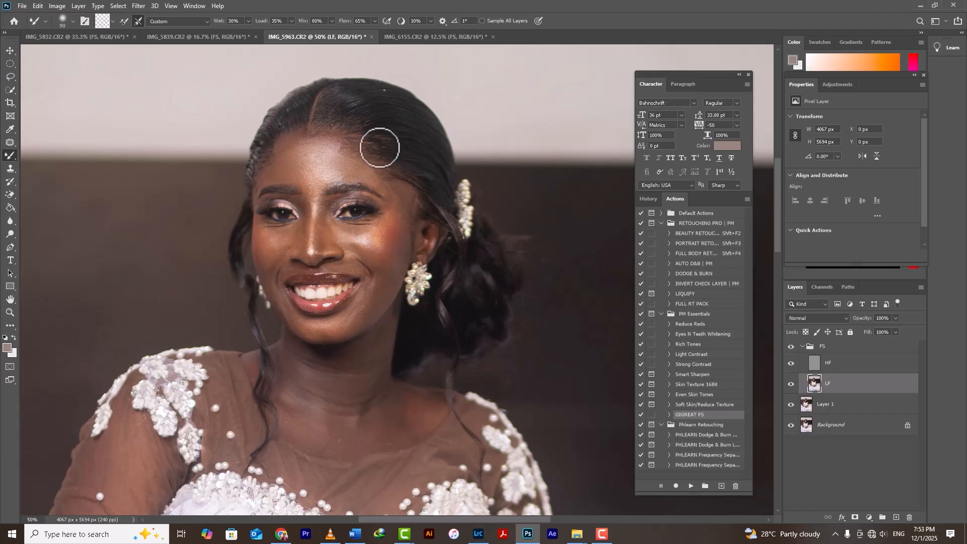
mouse_move(411, 198)
left_mouse_down()
mouse_move(393, 191)
mouse_move(410, 193)
mouse_move(387, 210)
mouse_move(390, 195)
mouse_move(373, 222)
mouse_move(403, 193)
mouse_move(399, 218)
left_mouse_up()
key("bracketright")
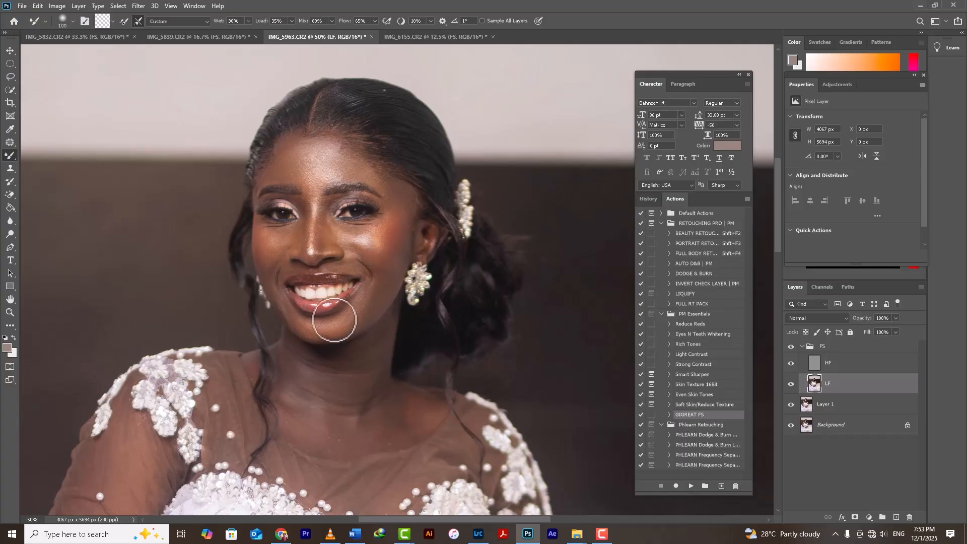
- Smooth the bride's cheeks and under-eye areas with the mixer brush reduced to 70 and 60 px
key("bracketleft")
key("bracketleft")
key("bracketleft")
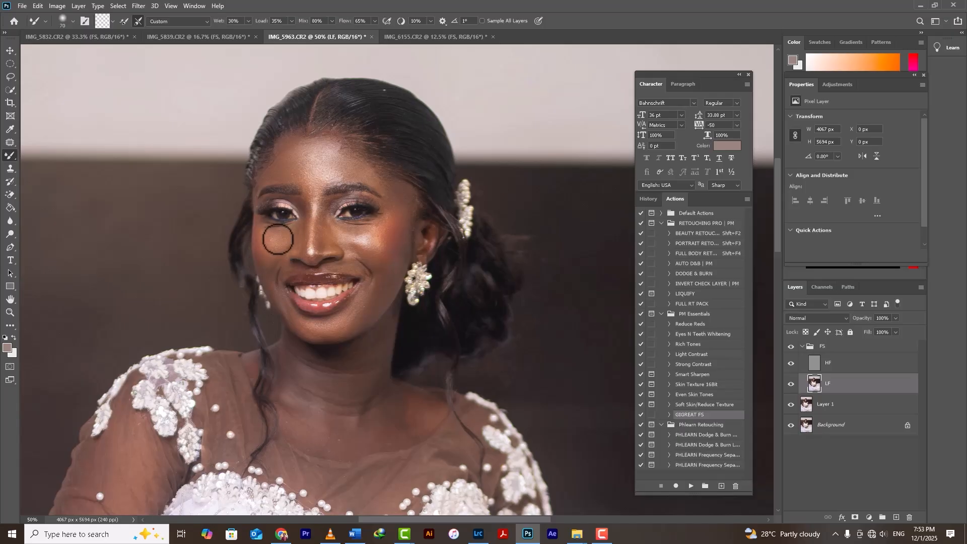
key("bracketleft")
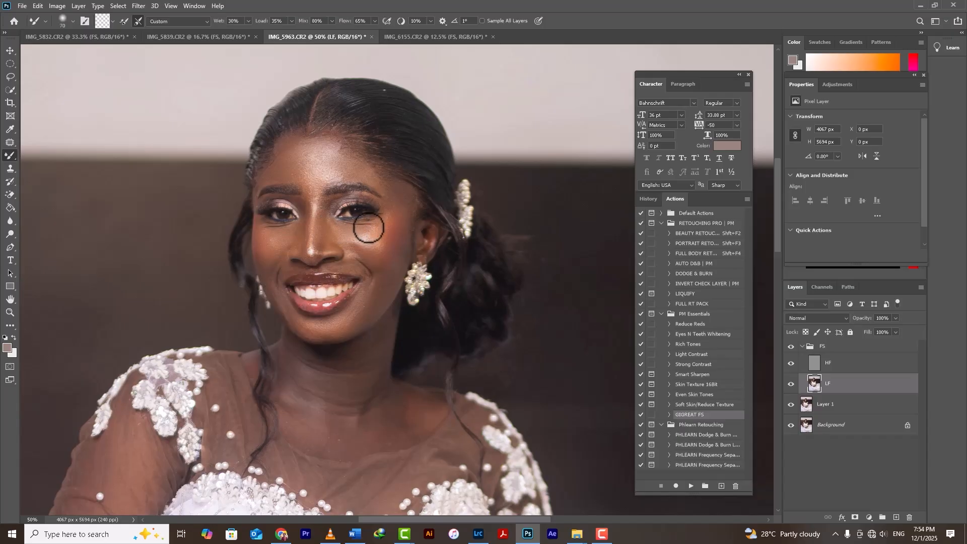
key("bracketright")
key("bracketleft")
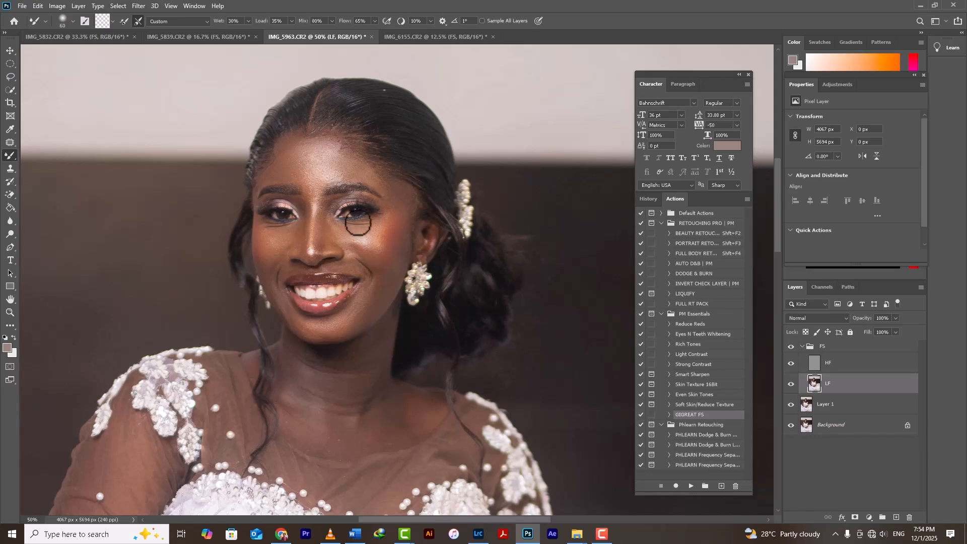
- Even out the highlights across the bride's forehead, enlarging the mixer brush from 80 to 100 px
key("bracketright")
key("bracketright")
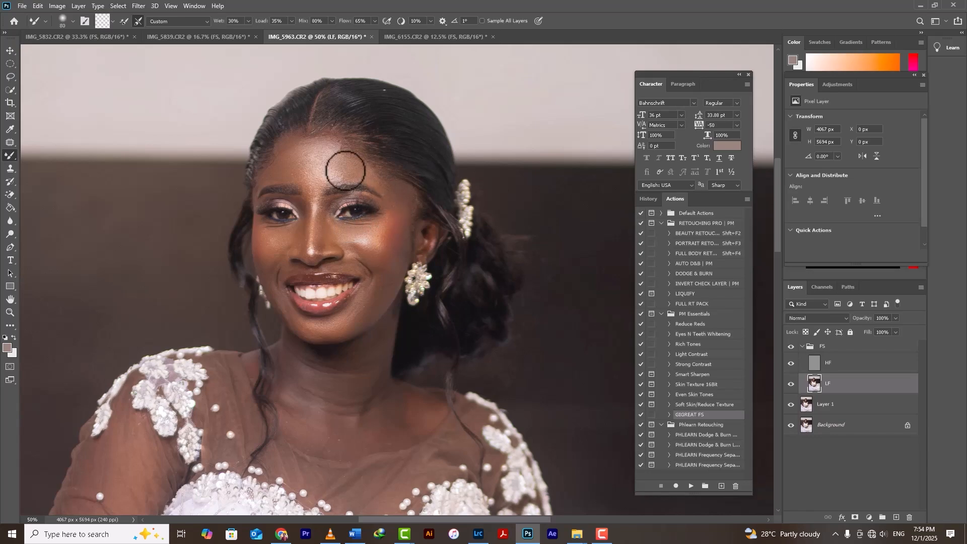
key("bracketright")
key("bracketright")
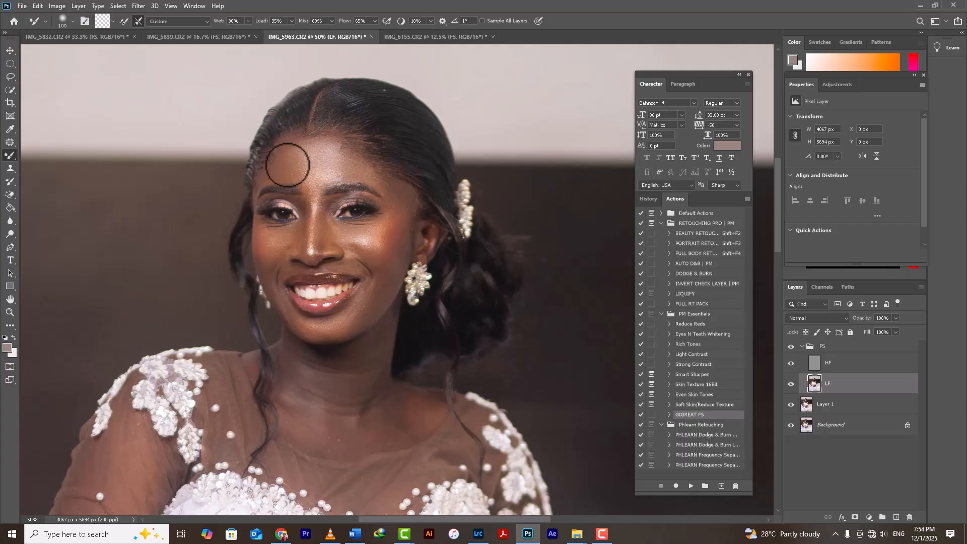
- Blend the skin between the bride's eyebrows with a smaller mixer brush, restoring a larger brush size when finished
key("bracketleft")
key("bracketleft")
key("bracketleft")
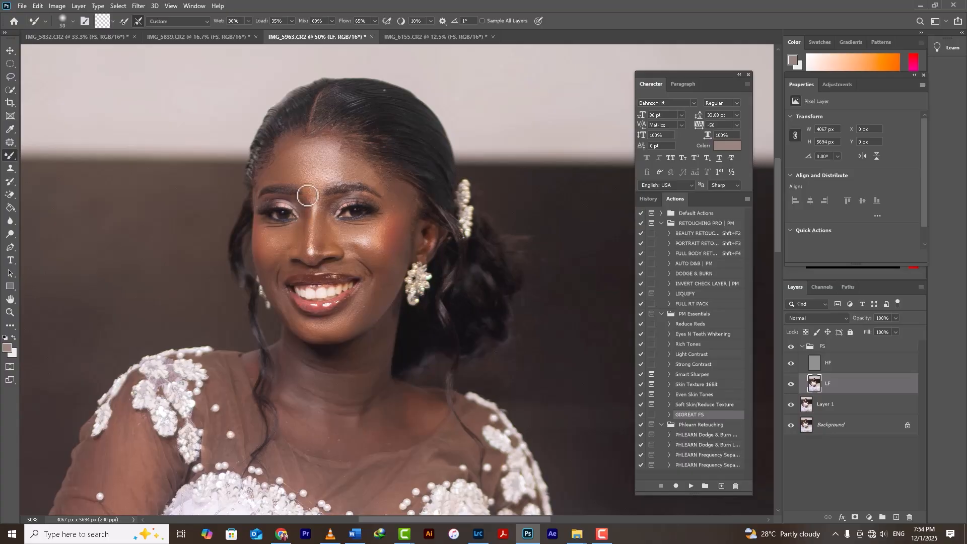
key("bracketright")
key("bracketright")
key("bracketleft")
key("bracketright")
key("bracketright")
- Smooth the bride's neck with a 125 px mixer brush and her upper chest with a larger 150 px one
key("ctrl+minus")
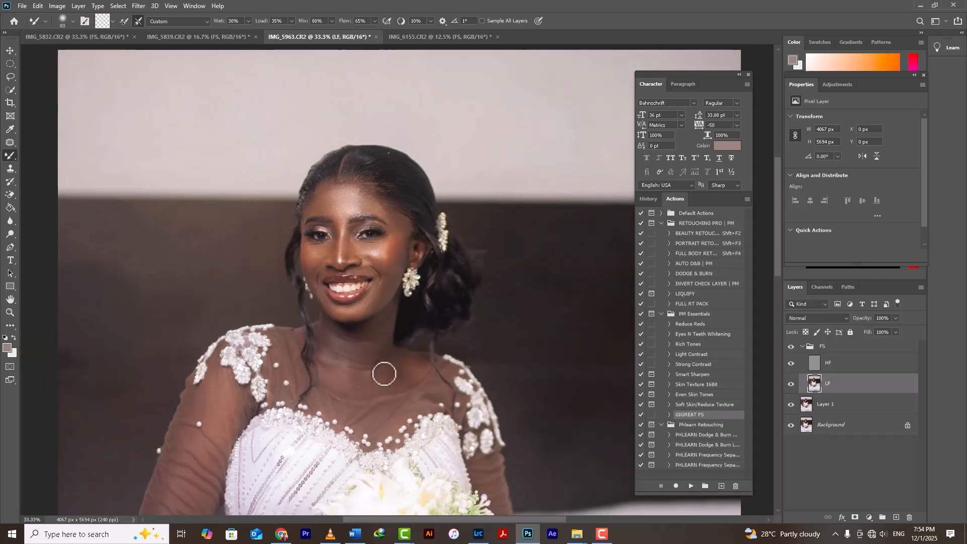
key("bracketright")
key("bracketright")
key("bracketright")
key("bracketright")
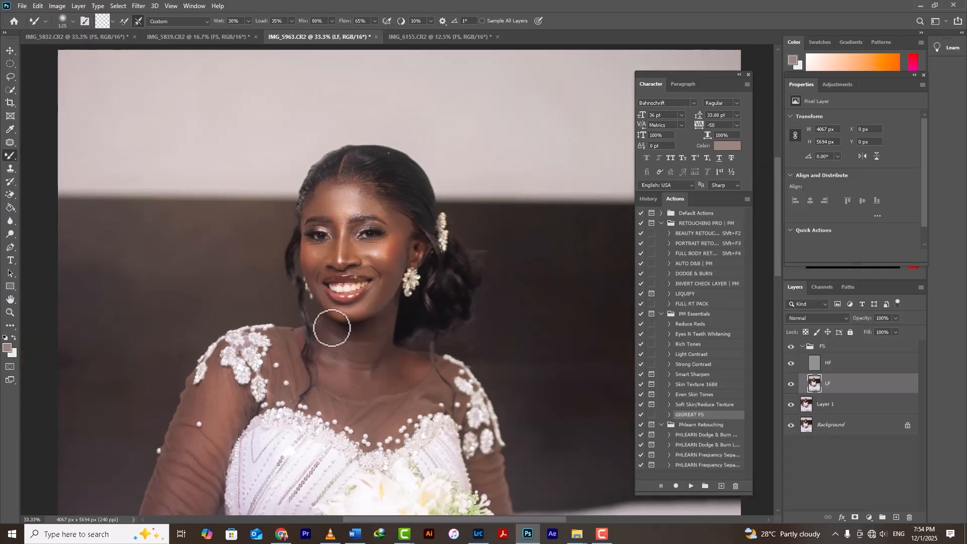
key("bracketleft")
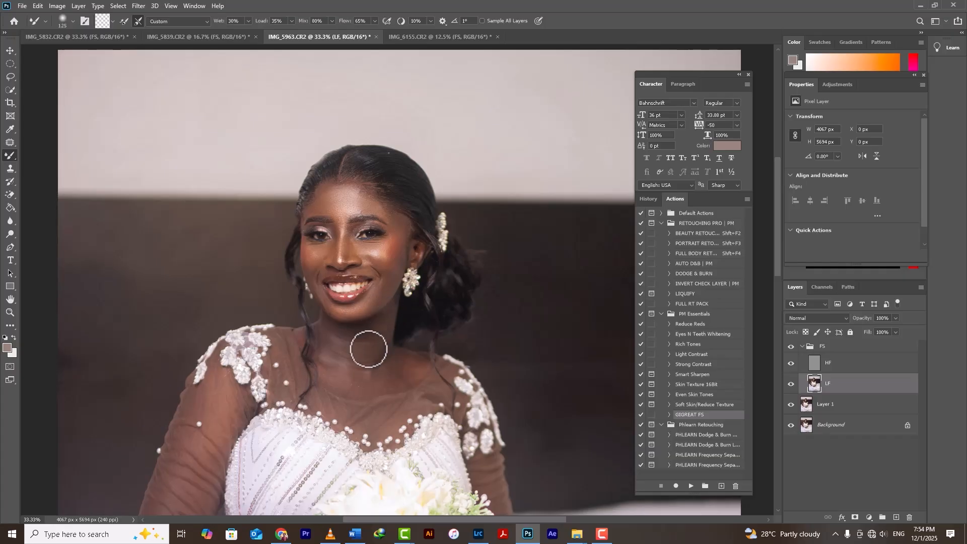
key("bracketright")
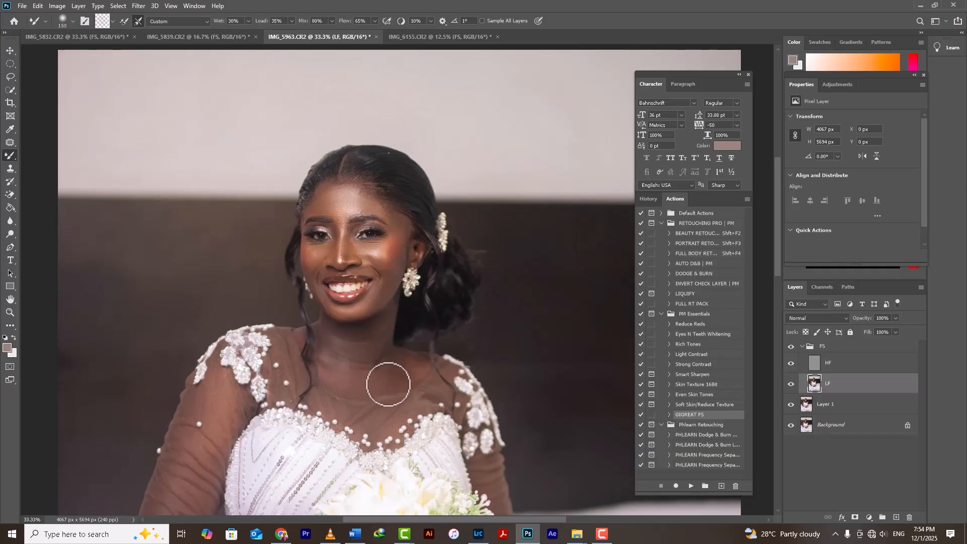
- Blend the bride's jaw edge at 100 px and her neck at 150 px, then enlarge the mixer brush to 175 px
key("bracketleft")
key("bracketleft")
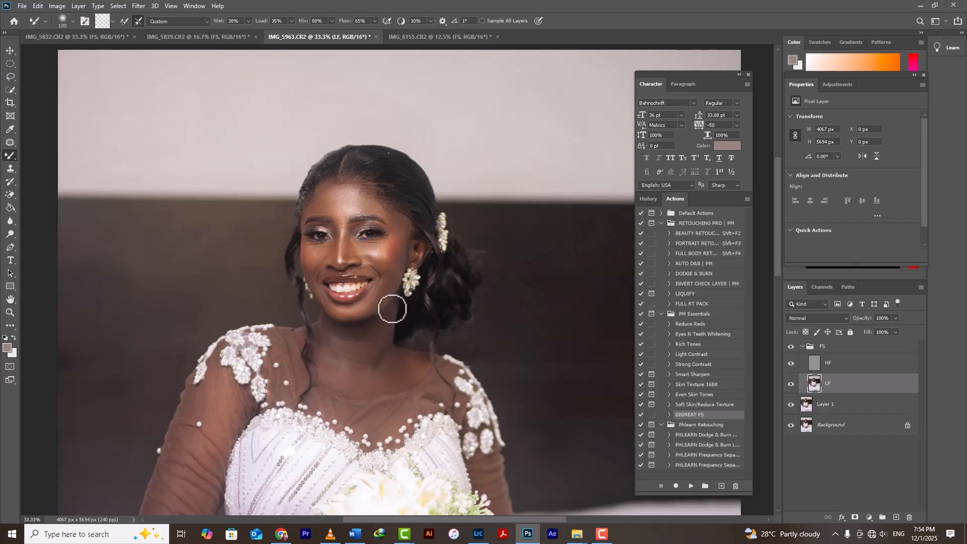
key("bracketright")
key("bracketright")
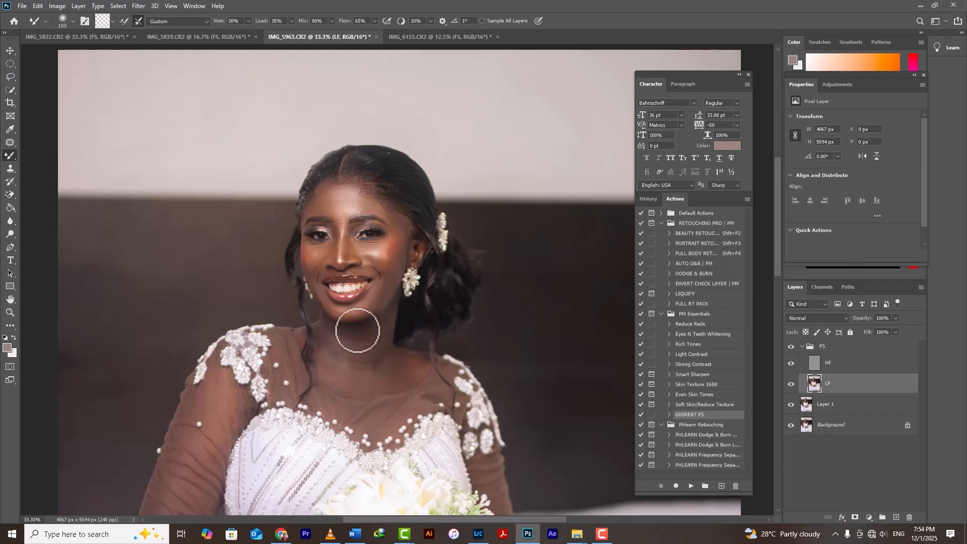
key("bracketright")
left_click_drag(392, 422, 394, 297)
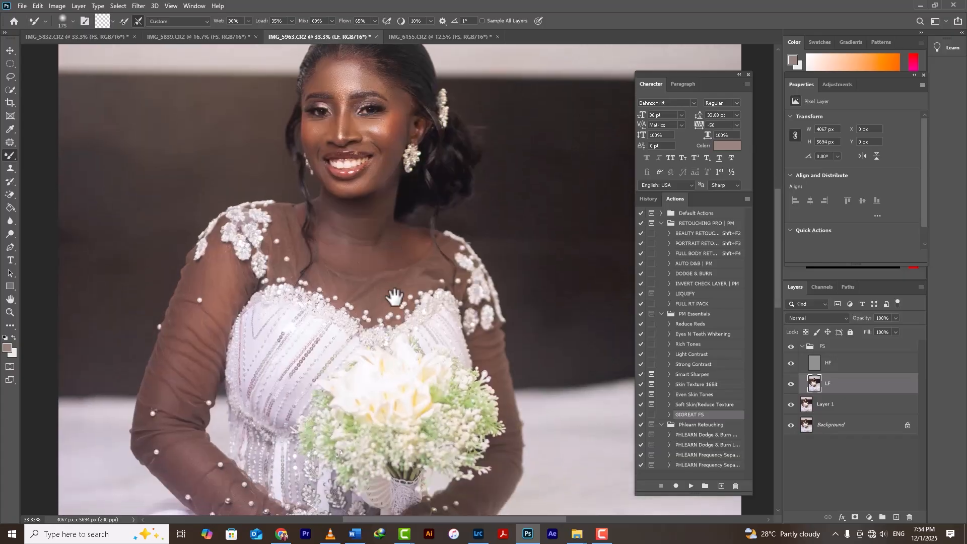
key("ctrl+minus")
key("ctrl+minus")
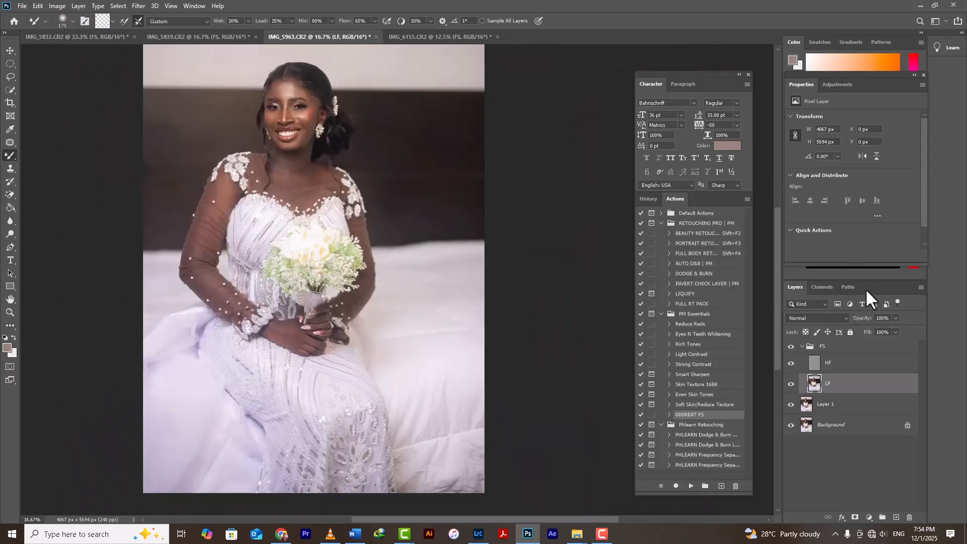
- Collapse the FS group in IMG_5963 and select the LF layer inside IMG_6155's FS group
left_click(803, 348)
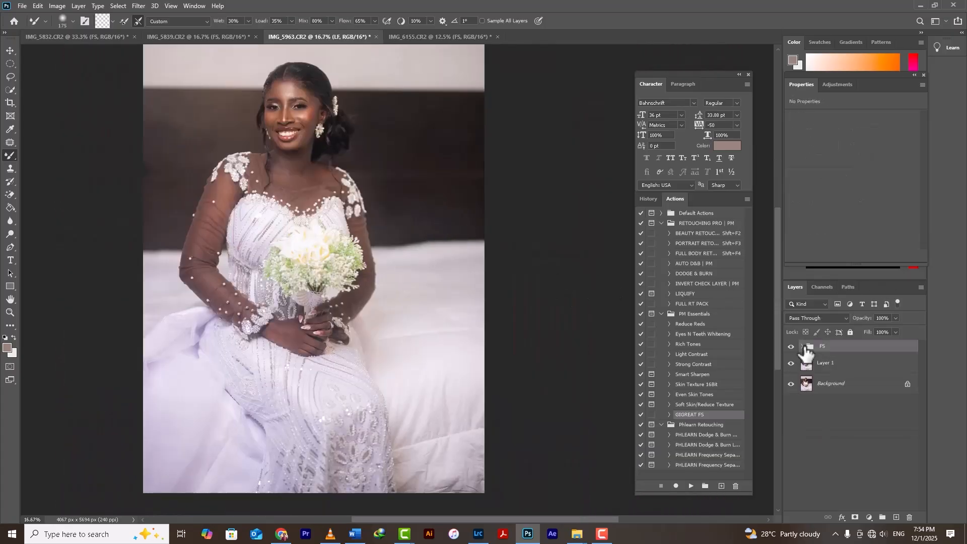
left_click(464, 37)
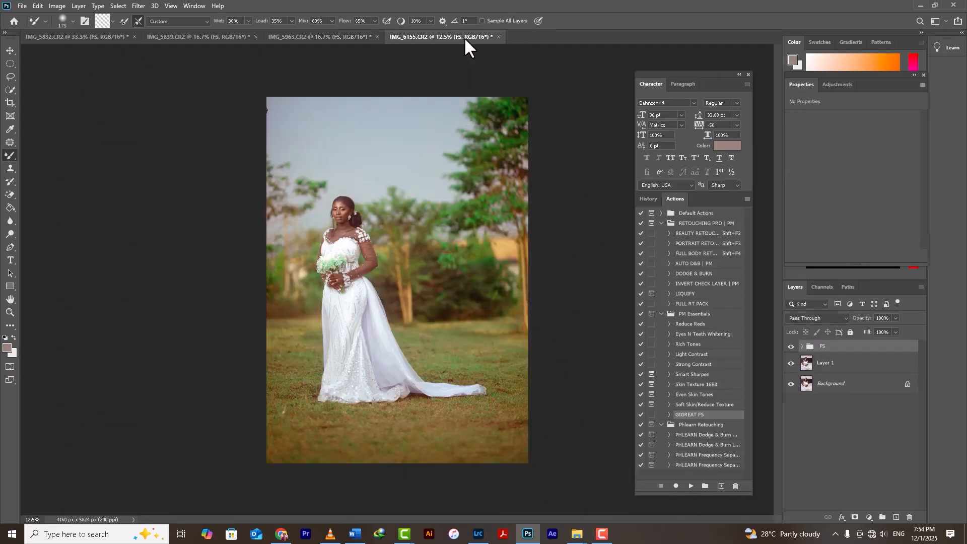
left_click(803, 347)
left_click(816, 386)
- Smooth the standing bride's forehead and the cheek beside her earring with a much smaller mixer brush
scroll(379, 210, "up", 3)
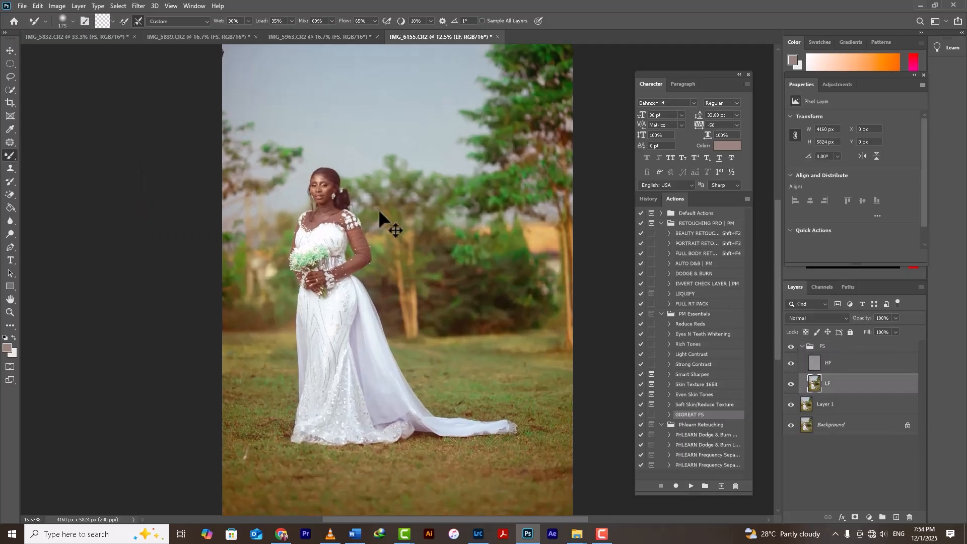
left_click_drag(321, 153, 498, 328)
scroll(364, 334, "up", 2)
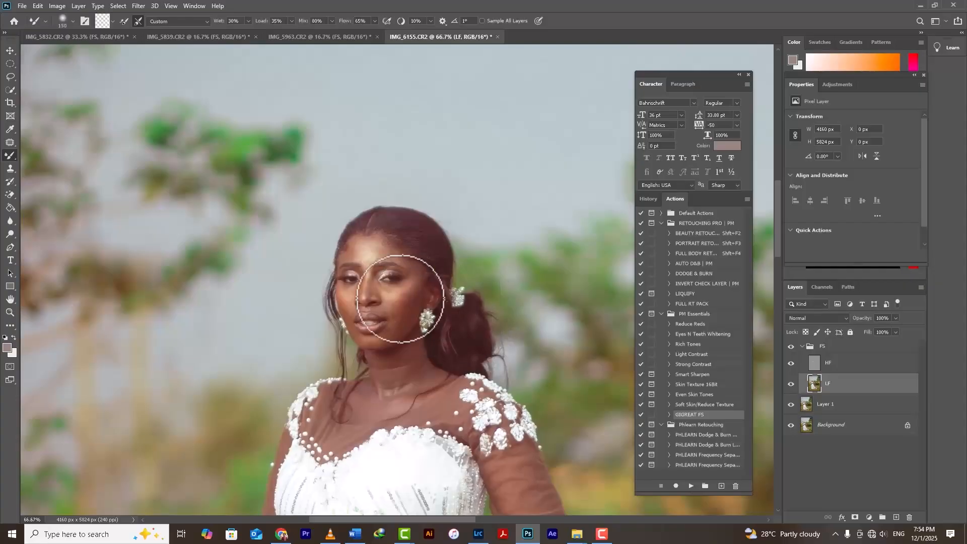
key("bracketleft")
key("bracketleft")
key("bracketleft")
key("bracketleft")
key("bracketleft")
key("bracketleft")
key("bracketright")
mouse_move(358, 251)
left_mouse_down()
mouse_move(367, 260)
mouse_move(370, 252)
mouse_move(405, 259)
mouse_move(419, 279)
mouse_move(395, 291)
mouse_move(417, 284)
mouse_move(401, 321)
mouse_move(386, 299)
mouse_move(400, 317)
mouse_move(419, 292)
left_mouse_up()
- Blend the finer areas of the bride's forehead and nose with a mixer brush of 50 px and smaller
key("bracketleft")
key("bracketleft")
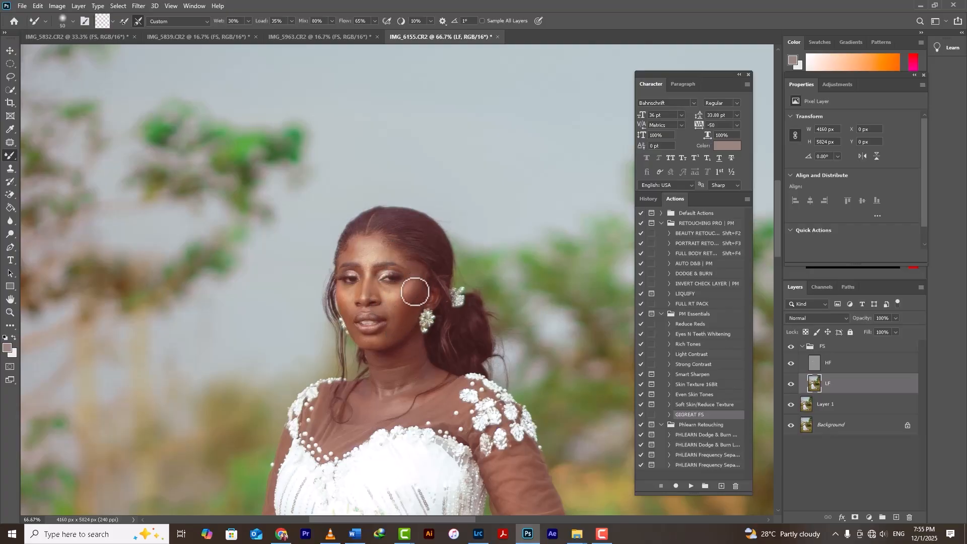
key("bracketleft")
mouse_move(351, 251)
left_mouse_down()
mouse_move(376, 242)
mouse_move(412, 264)
mouse_move(387, 239)
mouse_move(416, 278)
mouse_move(405, 298)
mouse_move(371, 292)
left_mouse_up()
key("bracketleft")
key("bracketleft")
- Compare the face with and without the FS group and even out the forehead using a 60 px mixer brush
left_click(792, 347)
key("bracketright")
key("bracketright")
key("bracketright")
left_click_drag(353, 252, 397, 266)
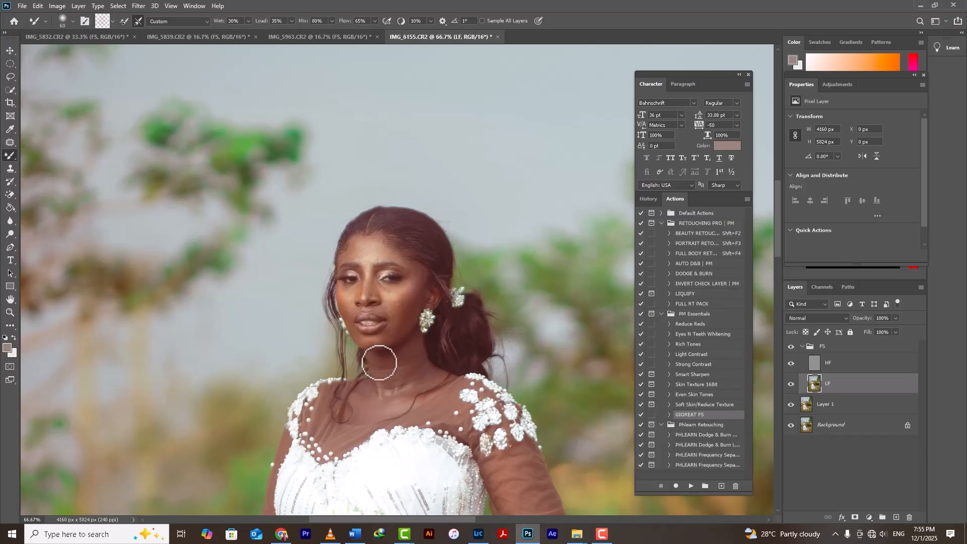
- Blend the skin on the bride's neck with the mixer brush, reducing the brush to 50 px when finished
key("bracketright")
key("bracketright")
key("bracketright")
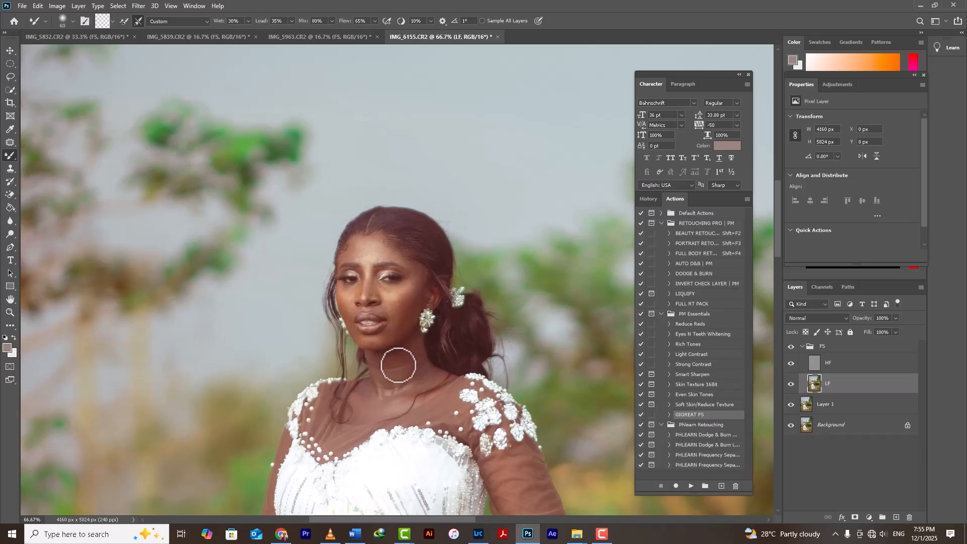
mouse_move(395, 386)
left_mouse_down()
mouse_move(361, 403)
mouse_move(372, 377)
mouse_move(368, 391)
mouse_move(421, 372)
left_mouse_up()
key("bracketleft")
key("bracketleft")
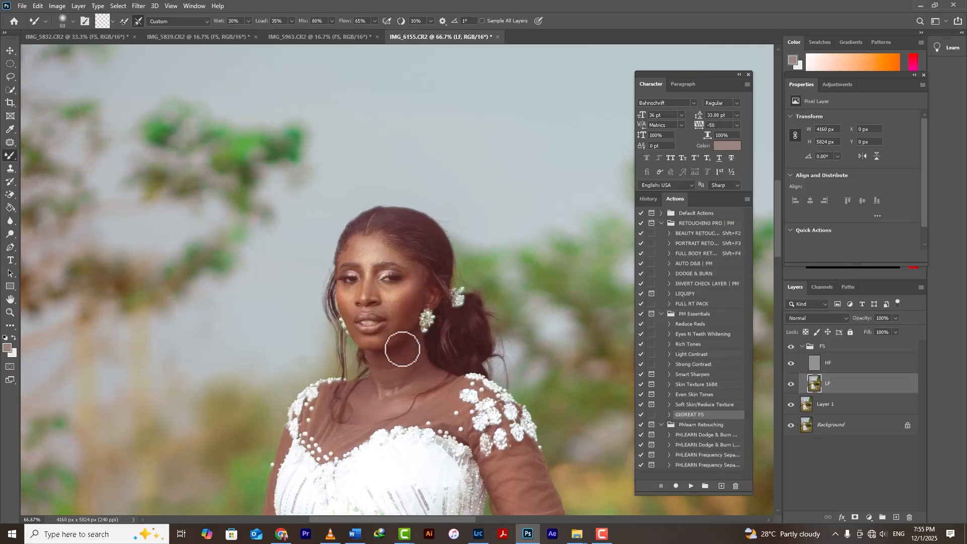
- Collapse the FS groups in IMG_6155 and IMG_5832
key("ctrl+minus")
key("ctrl+minus")
key("ctrl+minus")
key("ctrl+minus")
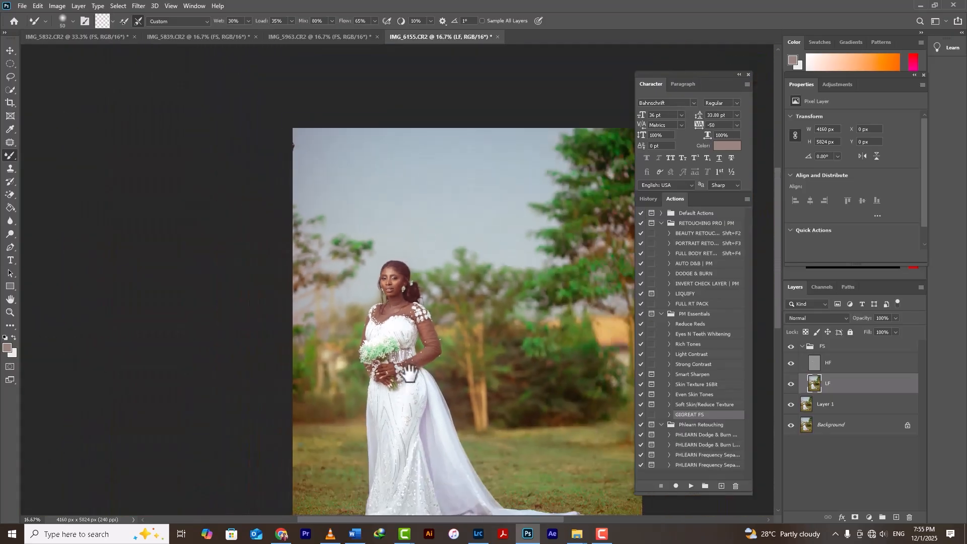
left_click_drag(409, 373, 390, 302)
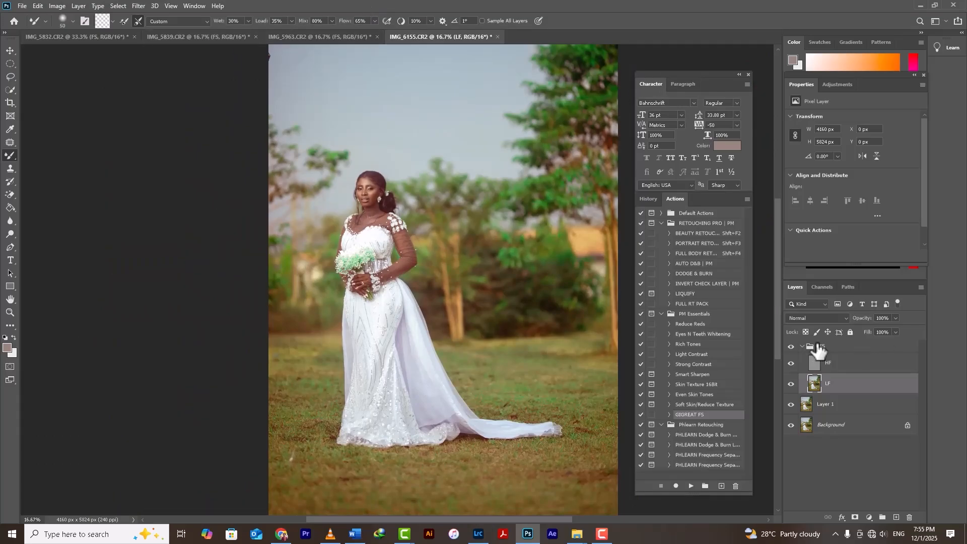
left_click(802, 348)
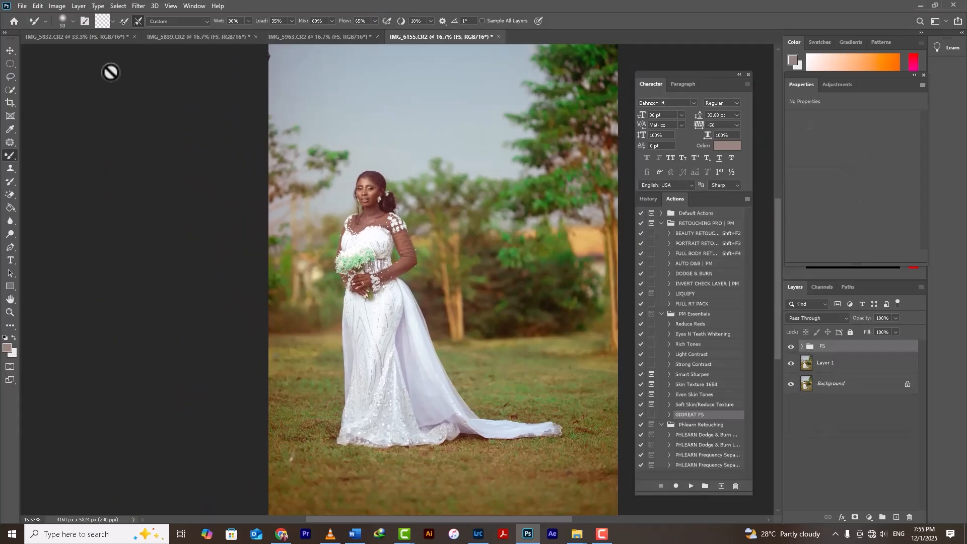
left_click(107, 39)
left_click(802, 347)
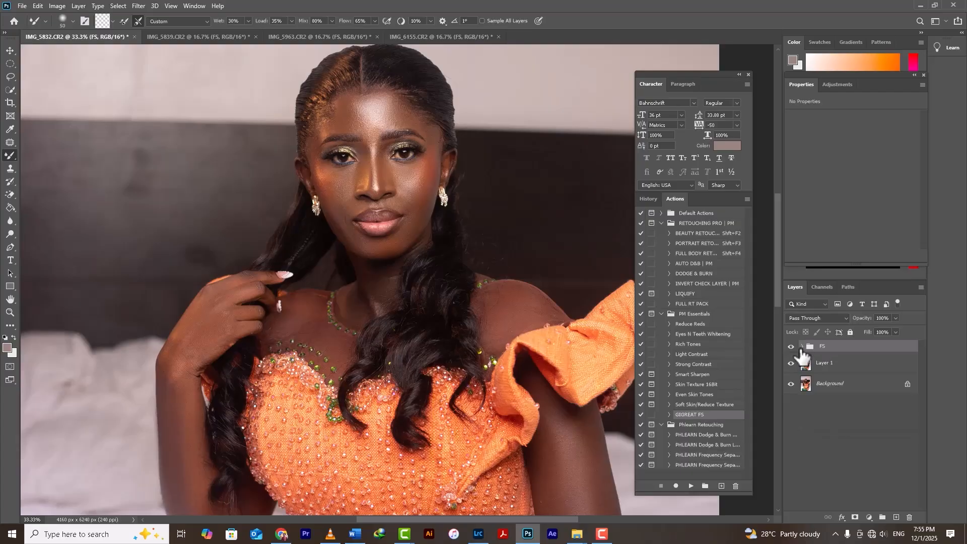
- Run the Eyes N Teeth Whitening action on IMG_5839 and IMG_5832
left_click(190, 36)
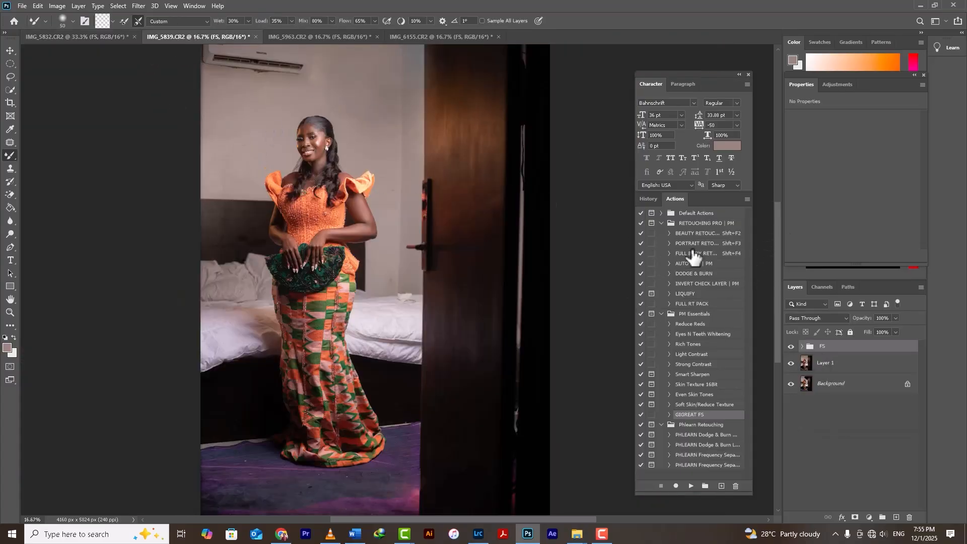
left_click(702, 334)
left_click(690, 485)
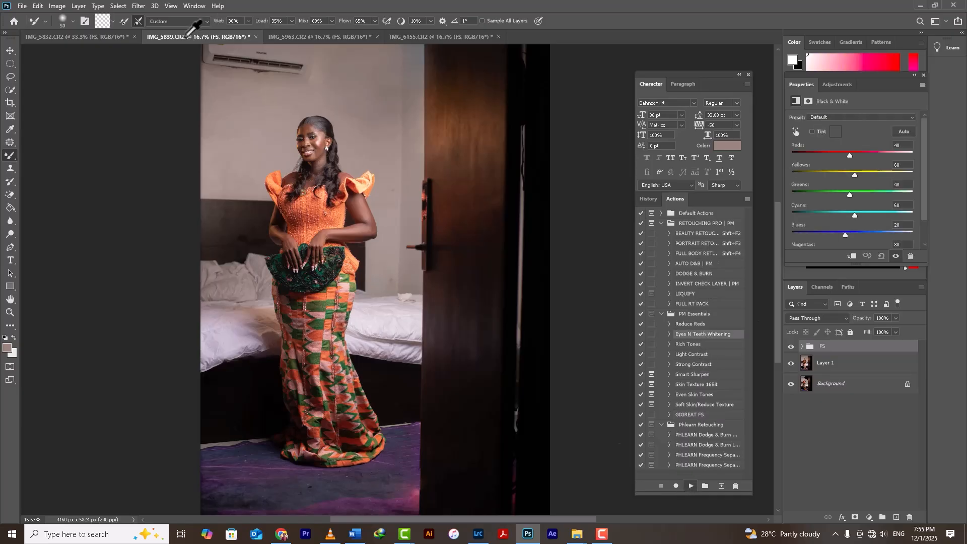
left_click(110, 38)
left_click(693, 486)
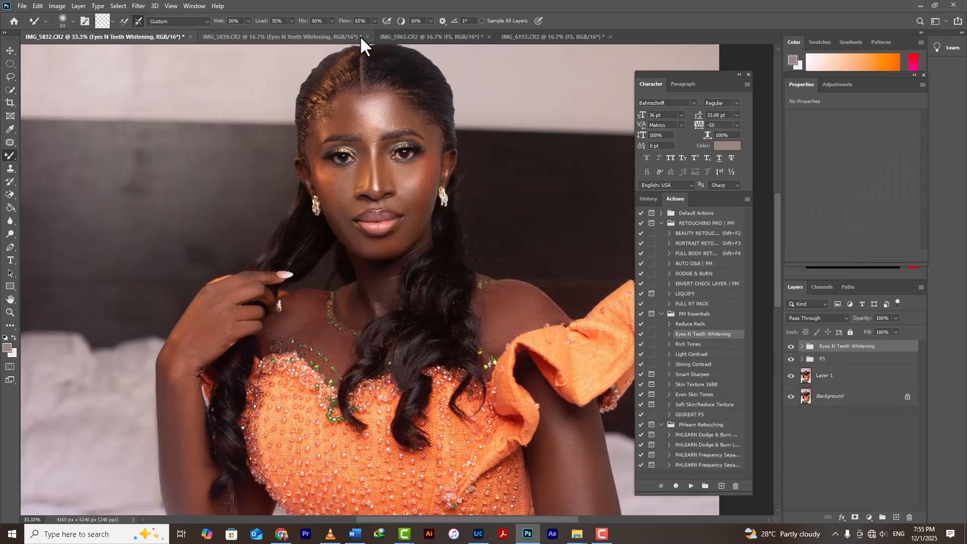
- Run the Eyes N Teeth Whitening action on IMG_5963 and IMG_6155
left_click(454, 38)
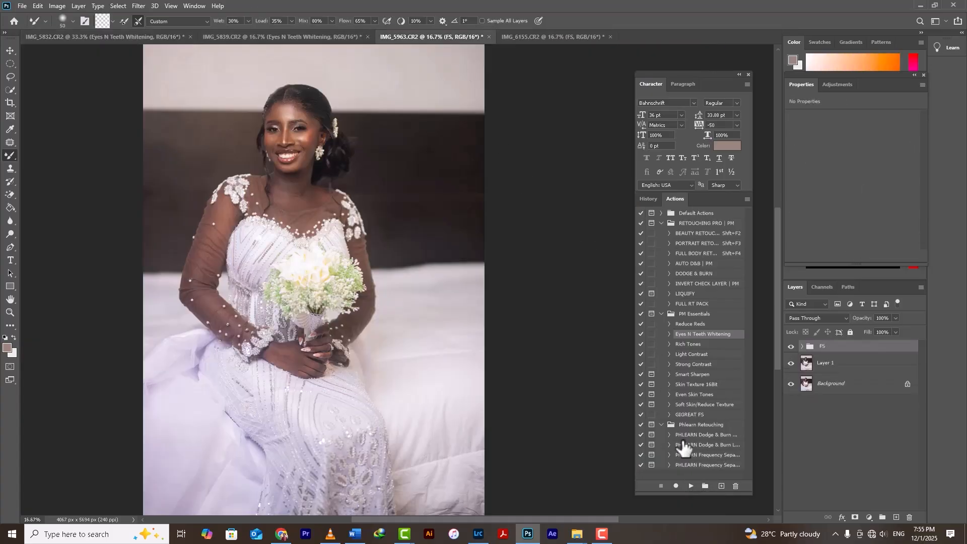
left_click(691, 486)
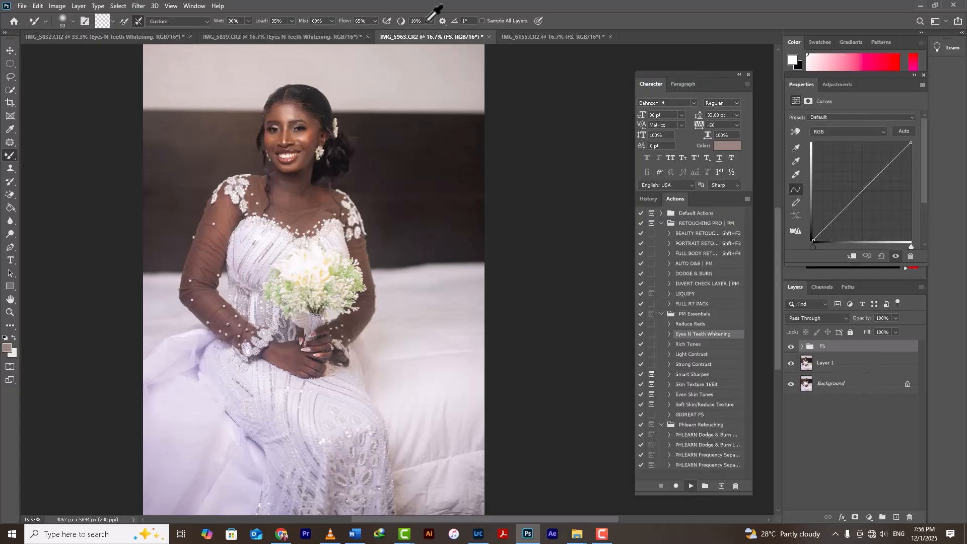
left_click(564, 36)
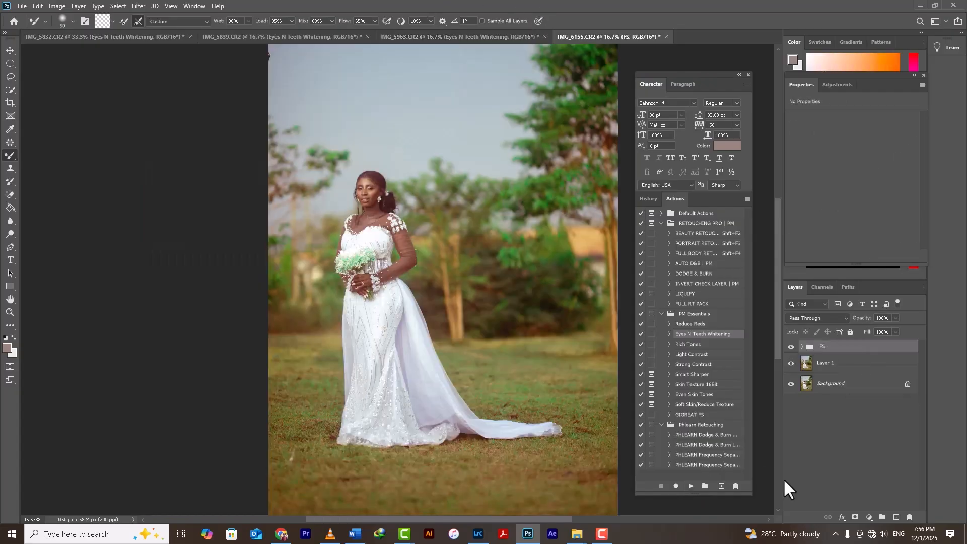
left_click(692, 487)
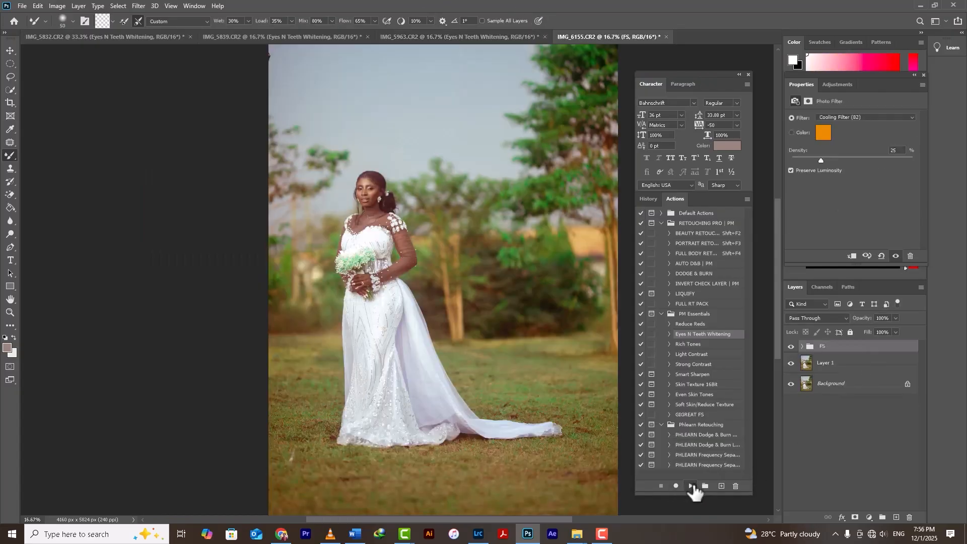
- In IMG_5832, select the Photo Filter layer mask inside the Eyes N Teeth Whitening group
left_click(113, 38)
key("ctrl+plus")
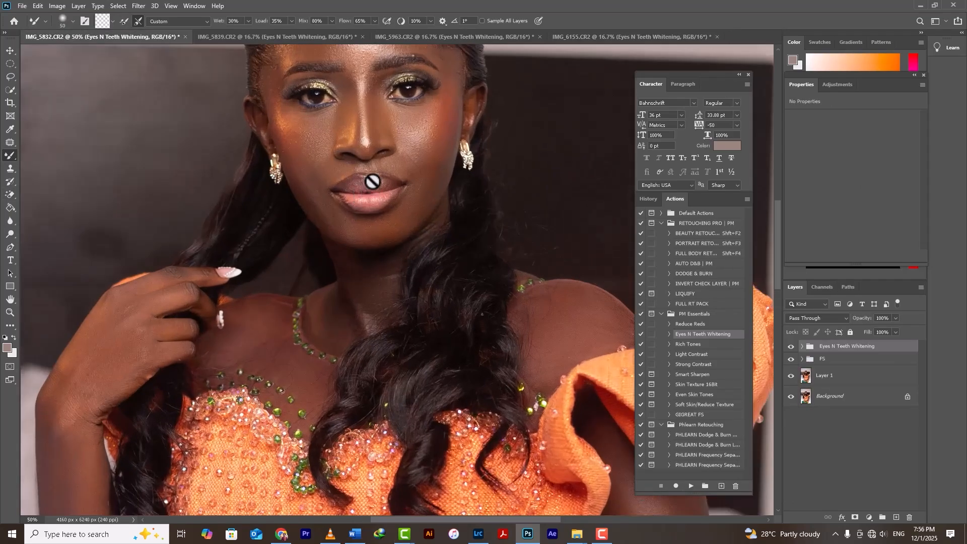
left_click_drag(380, 161, 401, 294)
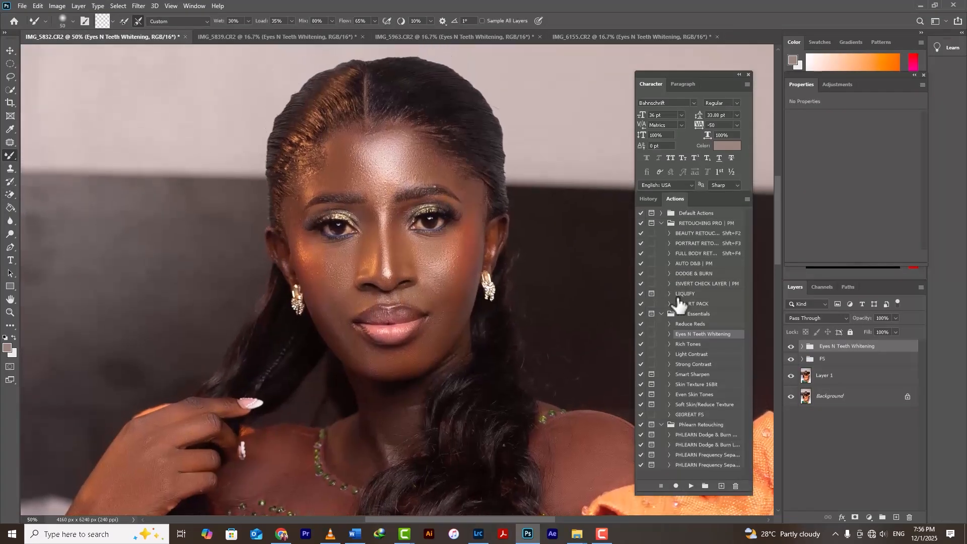
left_click(802, 346)
left_click(839, 405)
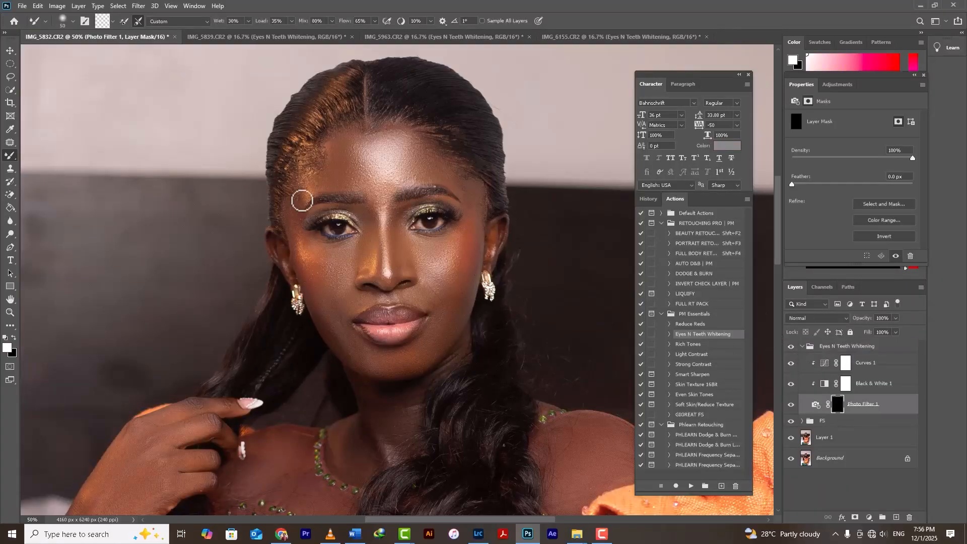
- Switch to the regular Brush at 70% opacity, shrunk to eye size, for whitening the woman's eyes on the mask
key("ctrl+plus")
left_click_drag(294, 193, 242, 218)
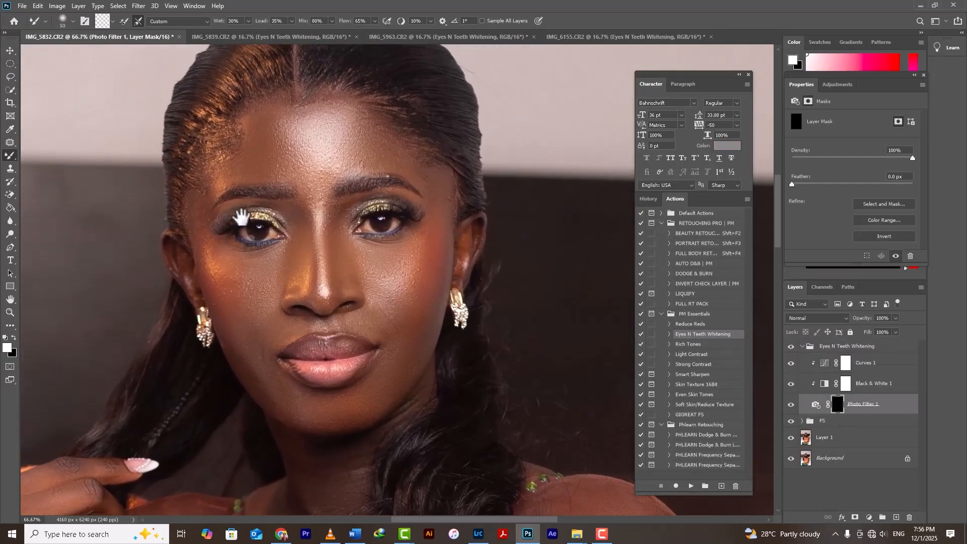
key("shift+b")
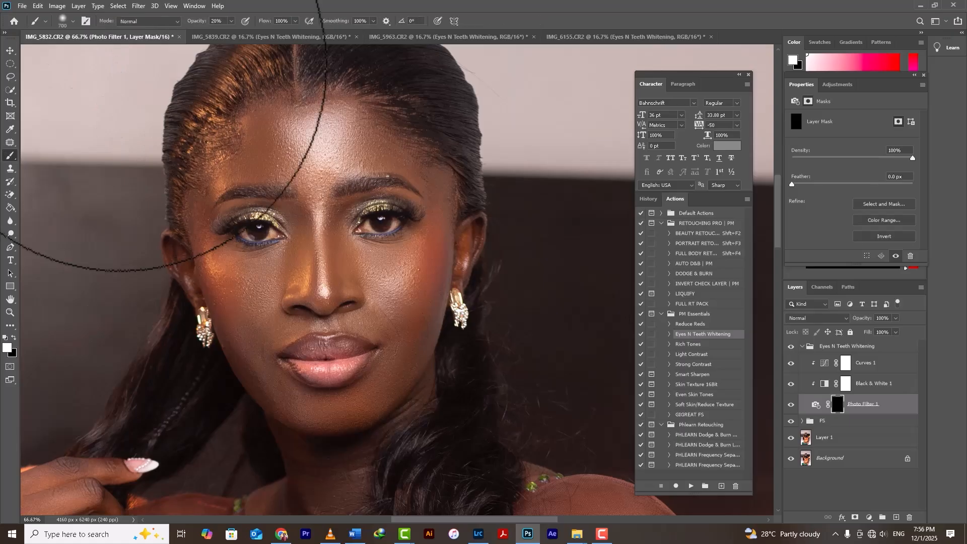
key("bracketleft")
key("bracketleft")
key("bracketleft")
key("bracketleft")
key("bracketleft")
key("bracketleft")
key("bracketleft")
key("bracketleft")
key("bracketleft")
key("bracketleft")
key("bracketleft")
key("bracketleft")
key("bracketleft")
key("bracketleft")
key("bracketleft")
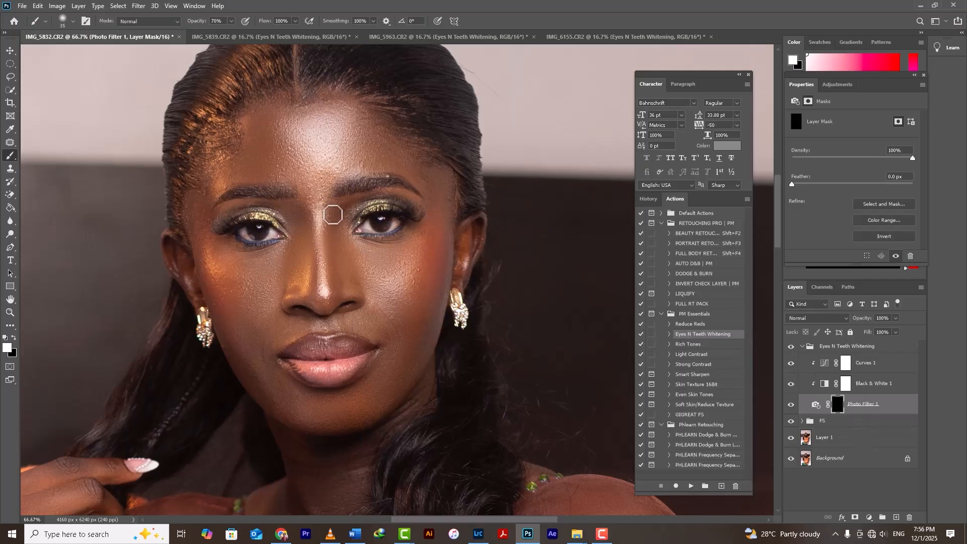
- Compare the portrait with and without the Eyes N Teeth Whitening group and lower the group's opacity to about 77%
left_click(791, 347)
left_click(791, 346)
left_click(791, 346)
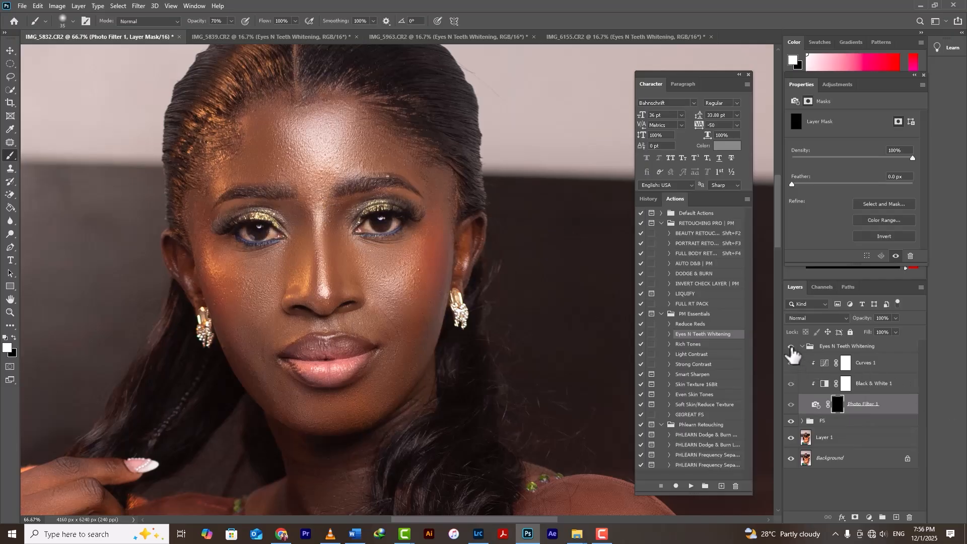
left_click(877, 349)
left_click(896, 318)
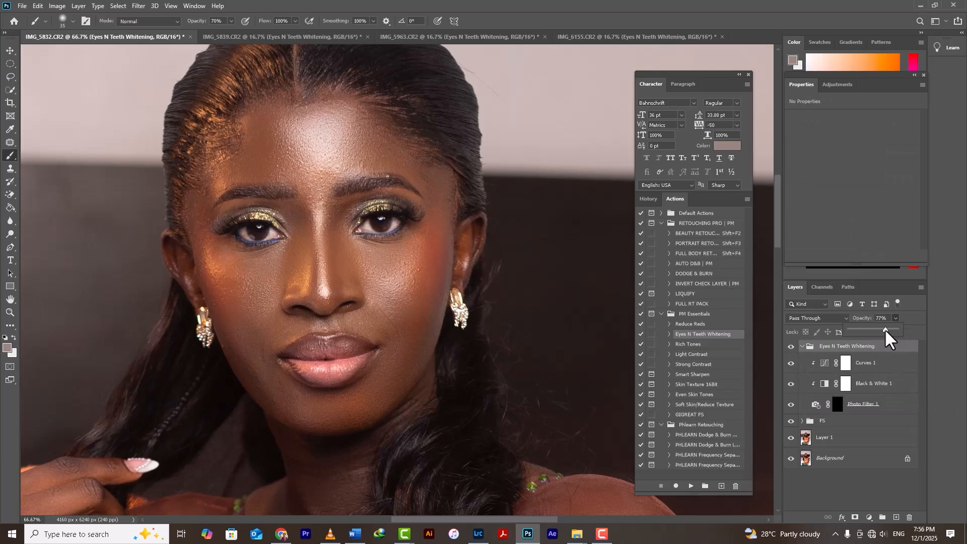
- In IMG_5839, select the whitening group's Photo Filter mask for brightening the eyes and teeth with a 20 px brush
left_click(240, 37)
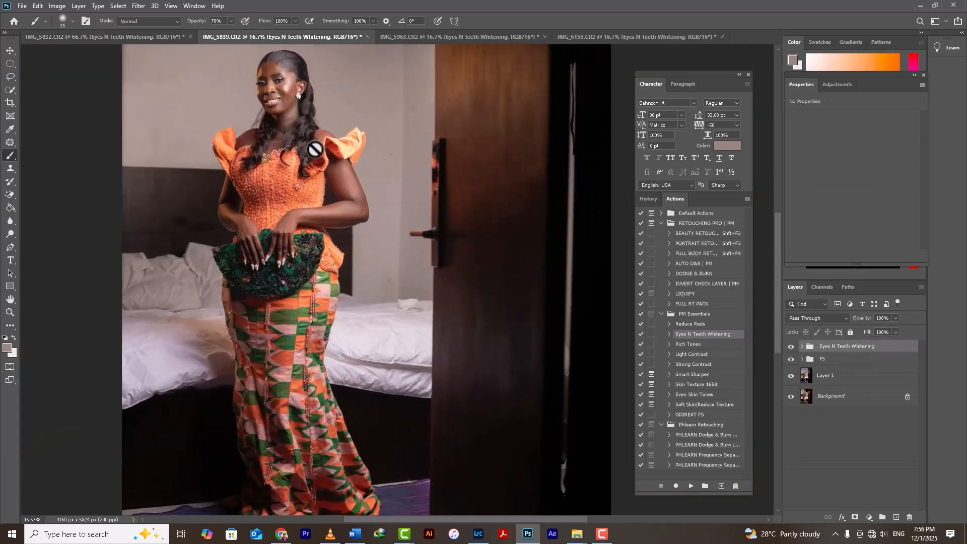
key("ctrl+plus")
key("ctrl+plus")
left_click_drag(316, 149, 367, 398)
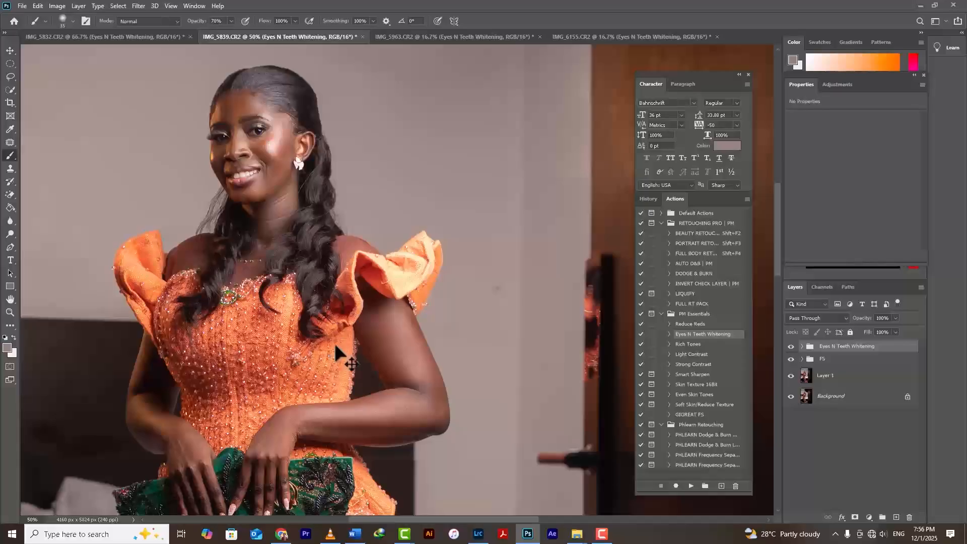
key("ctrl+plus")
left_click_drag(227, 255, 372, 384)
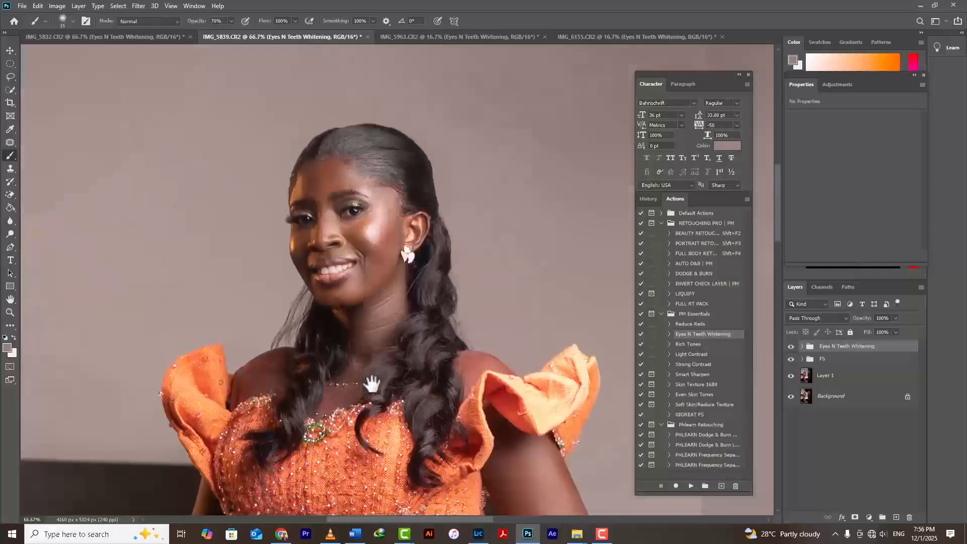
left_click(803, 346)
left_click(837, 405)
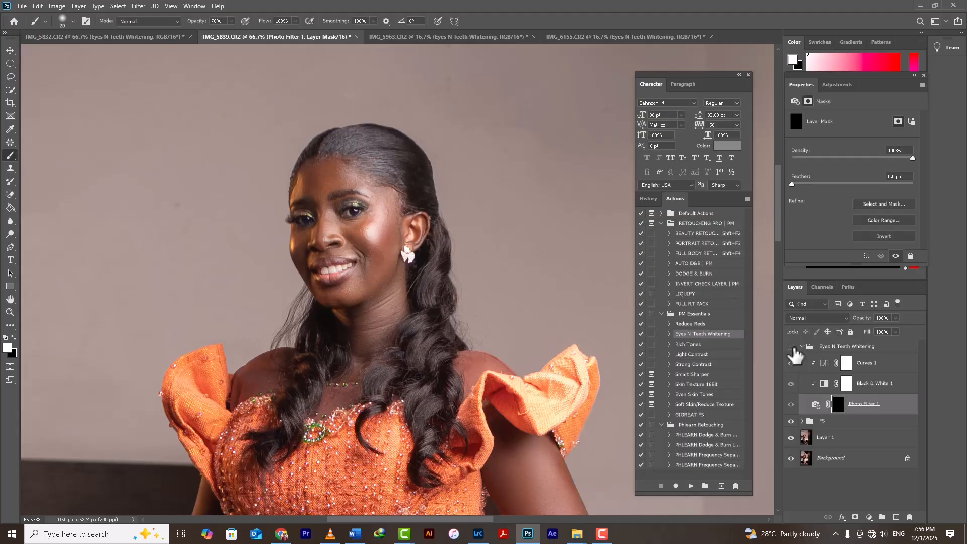
key("ctrl+minus")
key("ctrl+minus")
key("ctrl+minus")
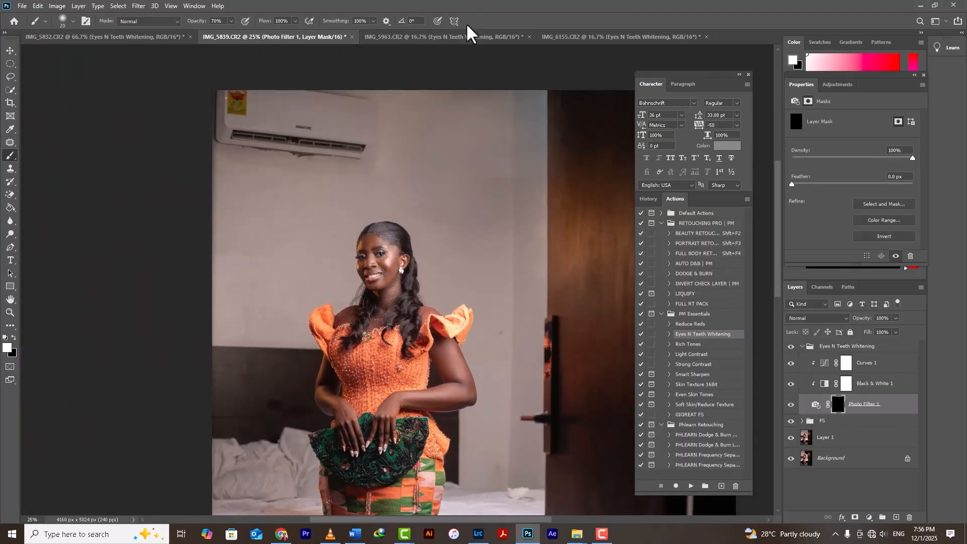
- In IMG_5963, select the Photo Filter mask inside the Eyes N Teeth Whitening group for whitening the teeth with a 30 px brush
left_click(460, 34)
key("ctrl+plus")
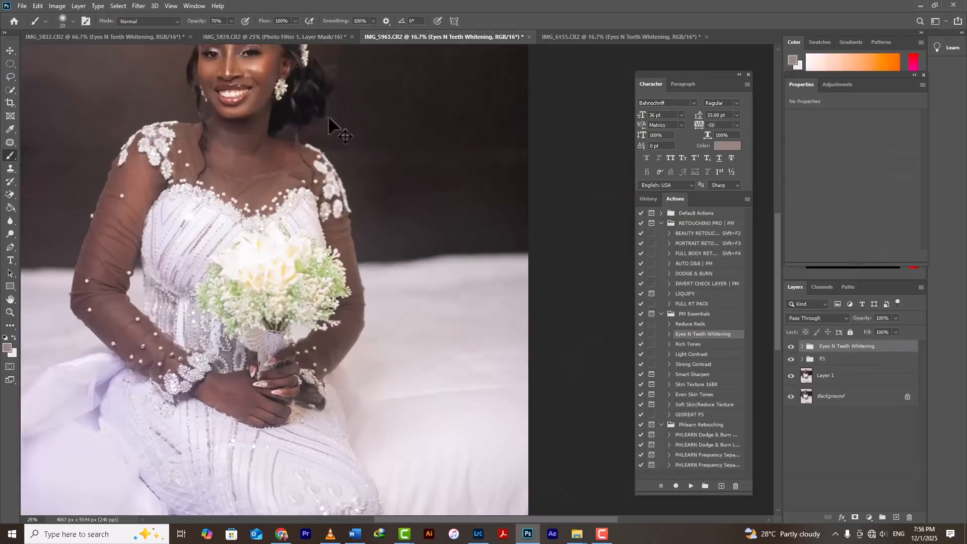
key("ctrl+plus")
key("ctrl+plus")
left_click_drag(259, 138, 441, 326)
left_click_drag(234, 206, 410, 333)
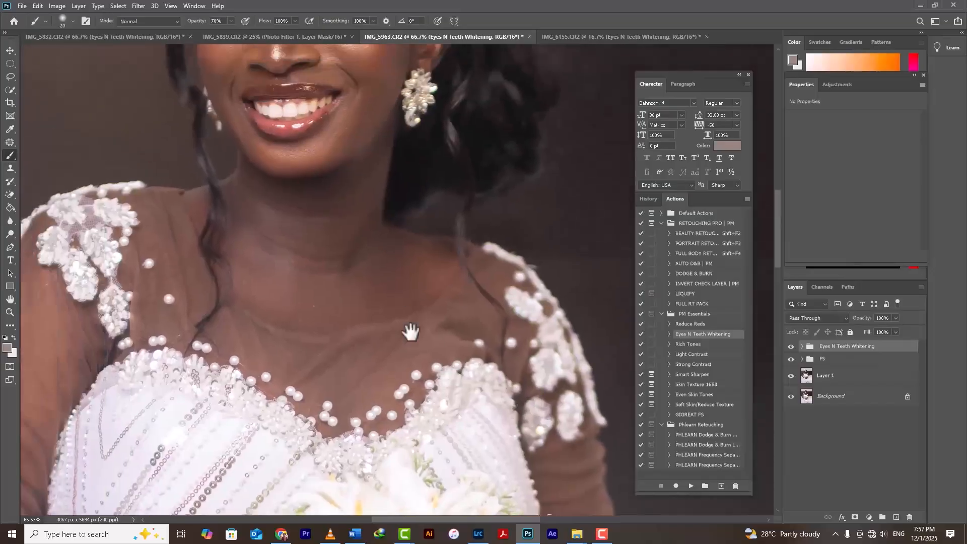
left_click_drag(399, 172, 417, 345)
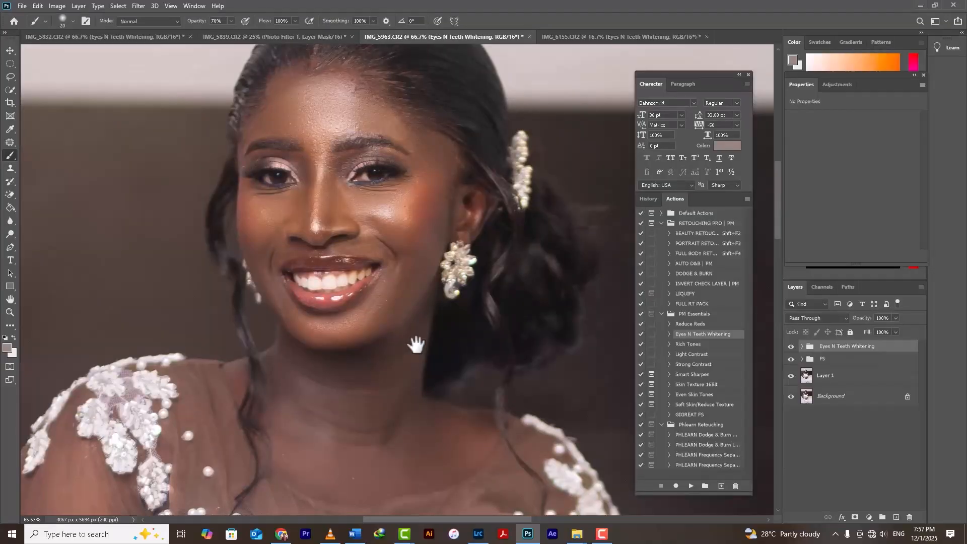
left_click(803, 347)
left_click(838, 406)
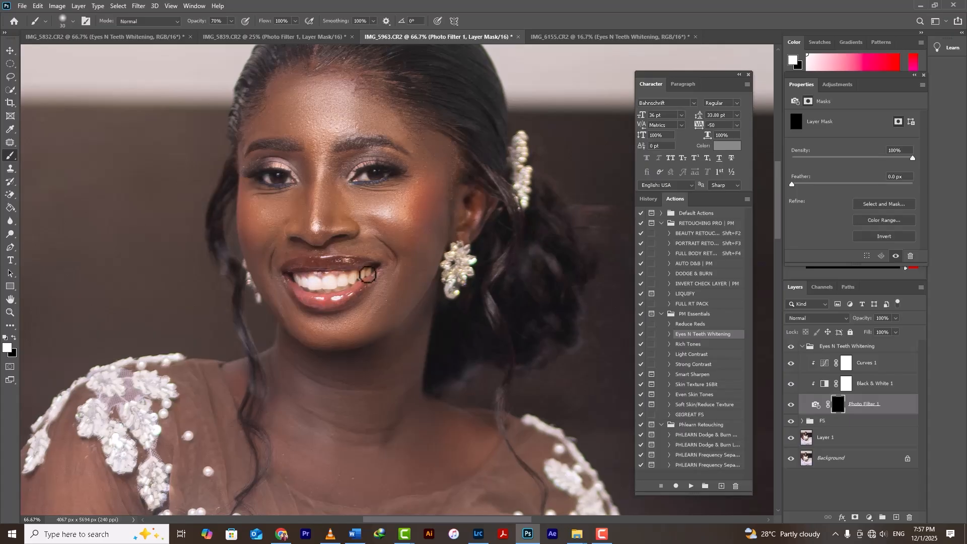
- Collapse the whitening group in IMG_5963 and select the same group's Photo Filter mask in IMG_6155 for brightening the eyes
left_click(556, 36)
left_click(440, 36)
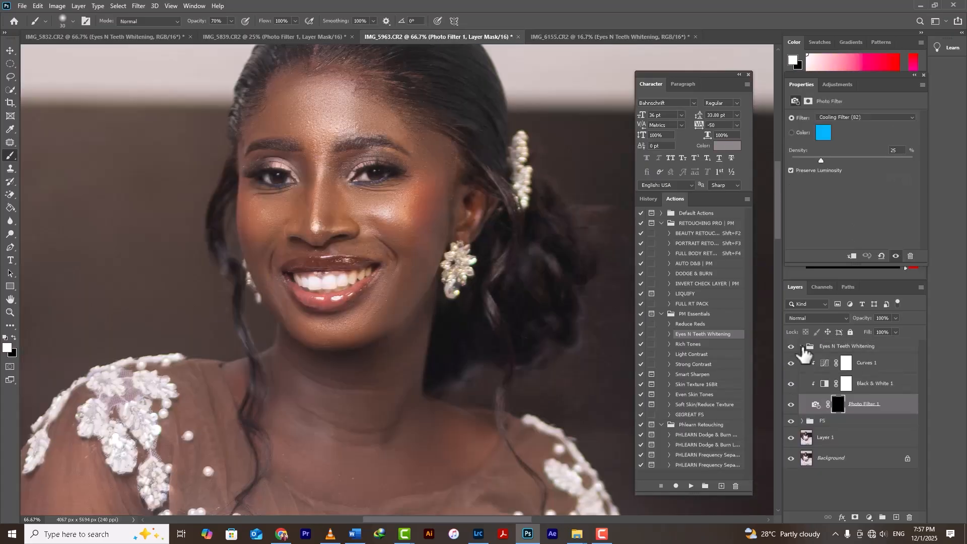
left_click_drag(809, 347, 780, 228)
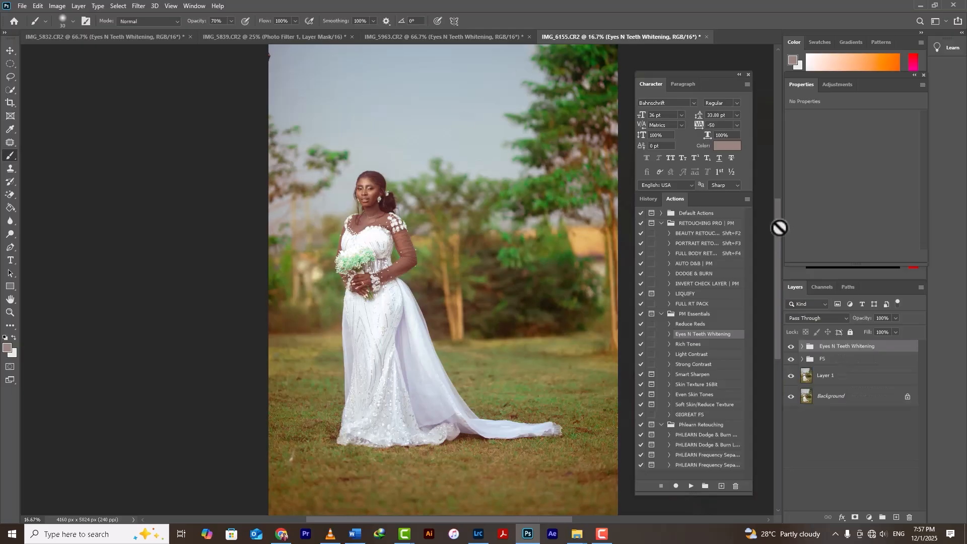
left_click(803, 347)
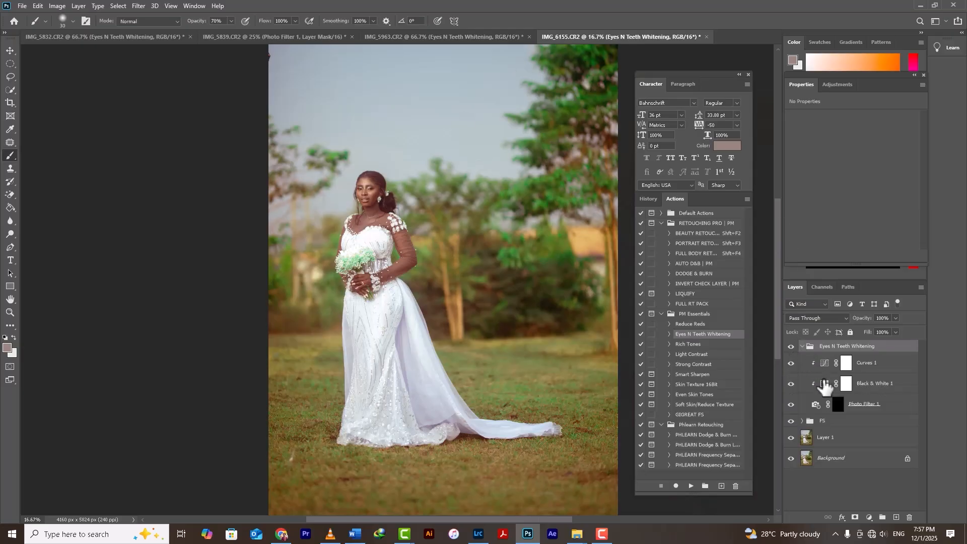
left_click(838, 405)
scroll(302, 63, "up", 5)
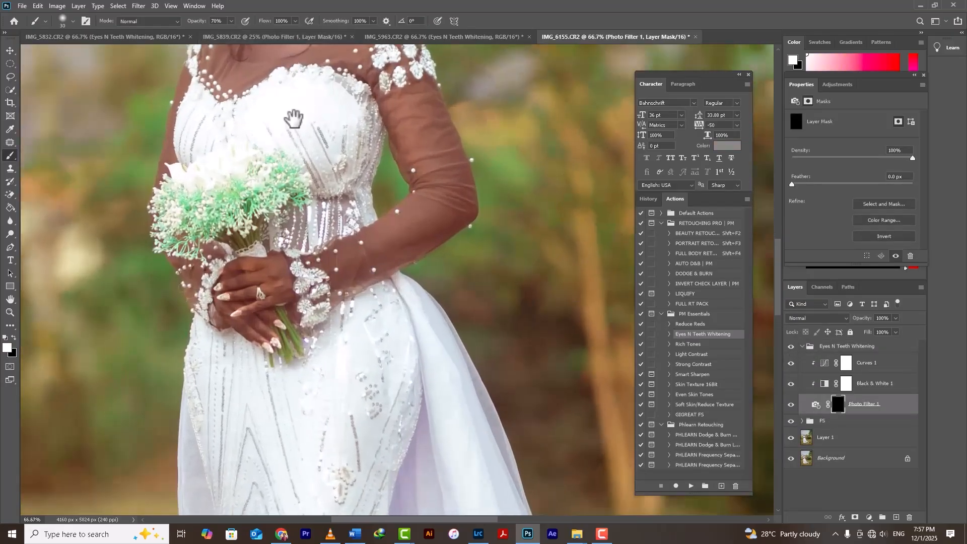
left_click_drag(293, 119, 377, 385)
key("ctrl+plus")
key("ctrl+plus")
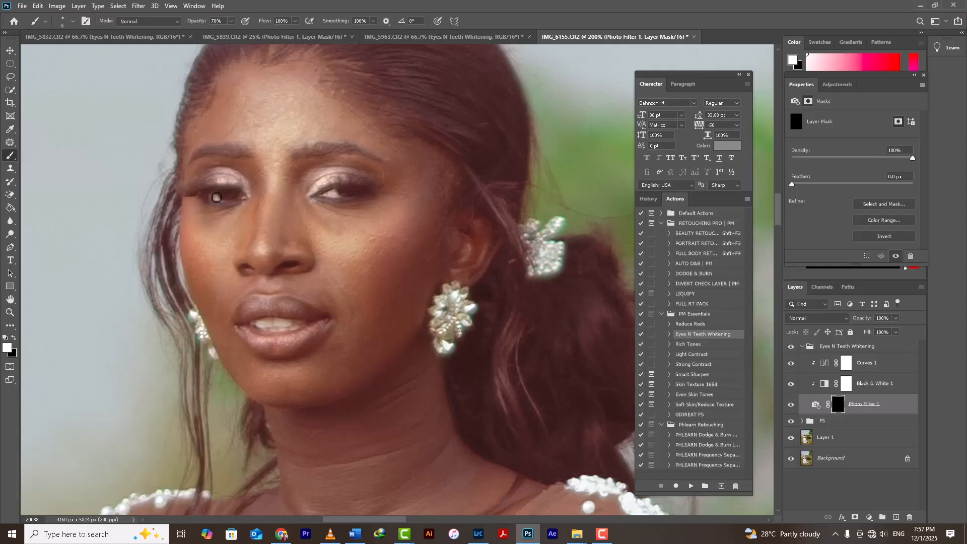
- Compare IMG_6155 with and without the whitening group, then reselect its Photo Filter mask for whitening the teeth with a 15 px brush
left_click(792, 347)
left_click(792, 346)
left_click(802, 347)
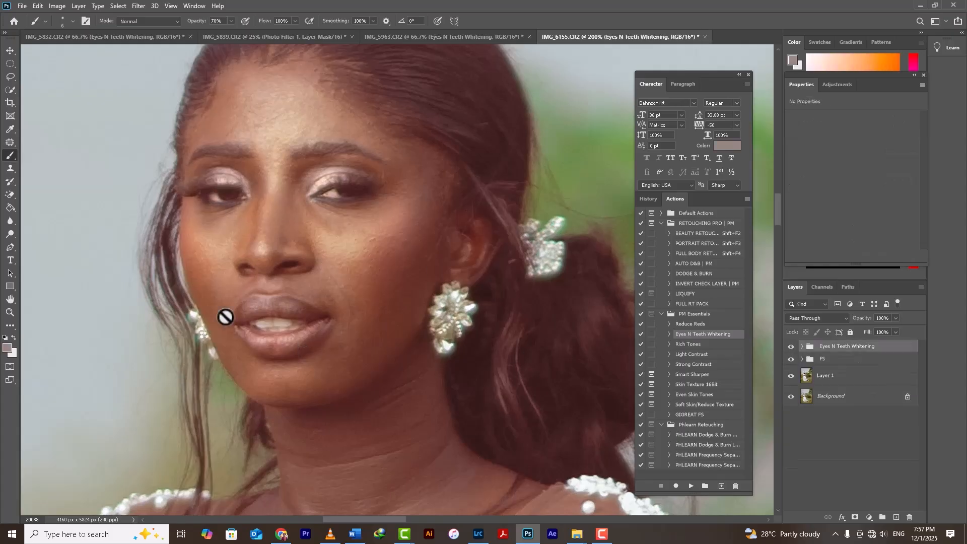
left_click(803, 347)
left_click(839, 404)
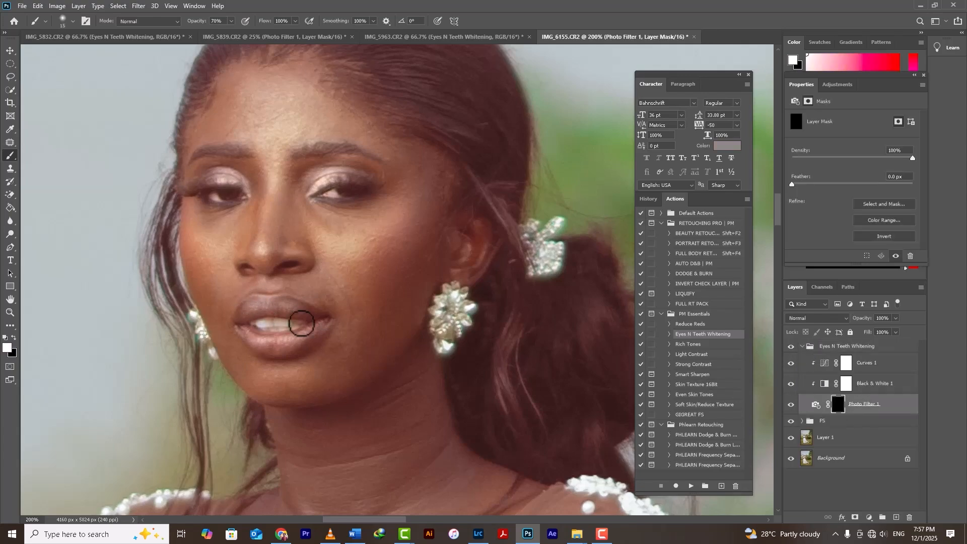
- Collapse the Eyes N Teeth Whitening group in IMG_6155 and switch to the Move tool
key("ctrl+minus")
key("ctrl+minus")
key("ctrl+minus")
key("ctrl+minus")
key("ctrl+minus")
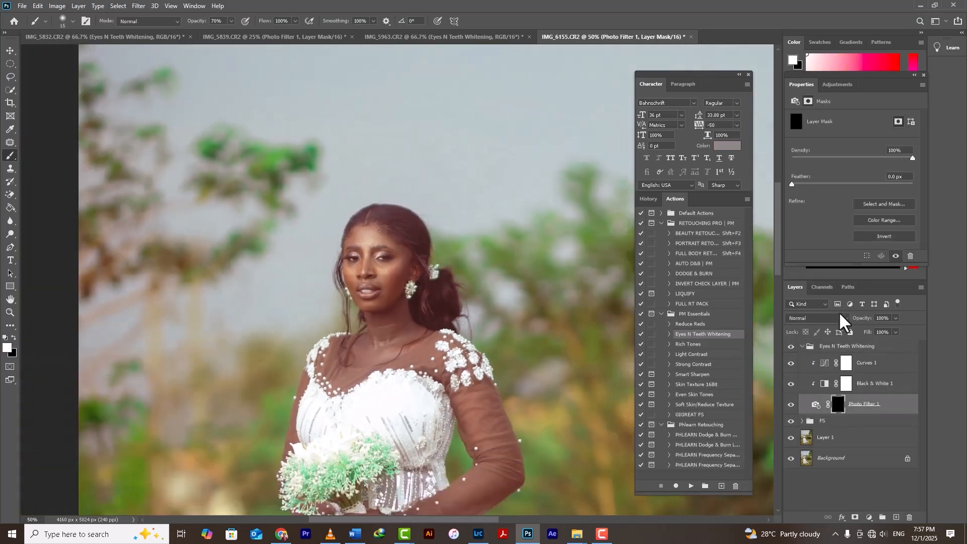
key("ctrl+minus")
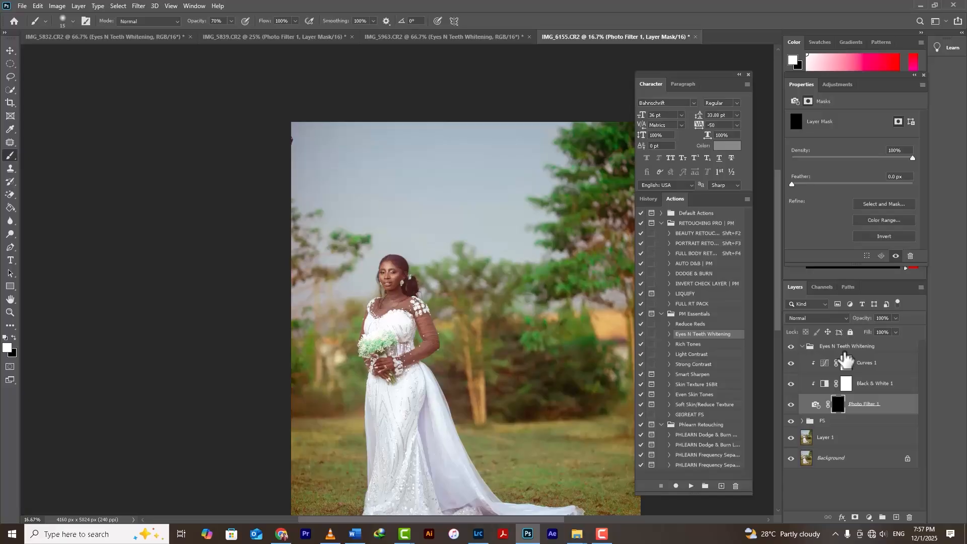
left_click(798, 348)
left_click(801, 346)
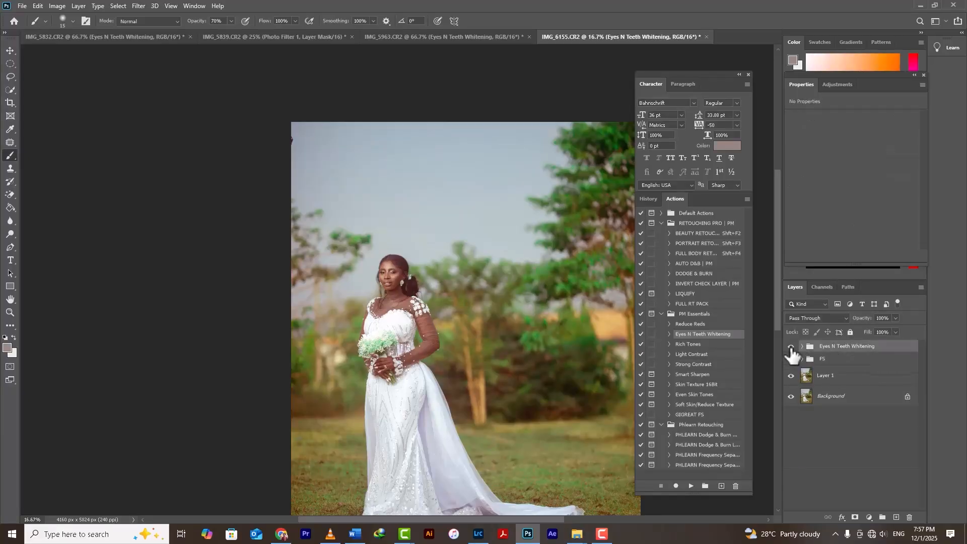
key("ctrl+minus")
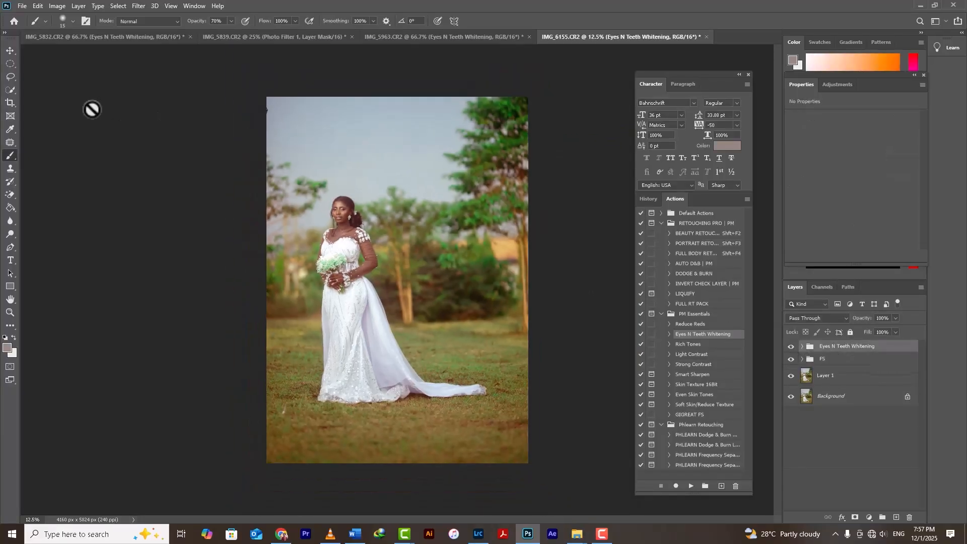
left_click(9, 50)
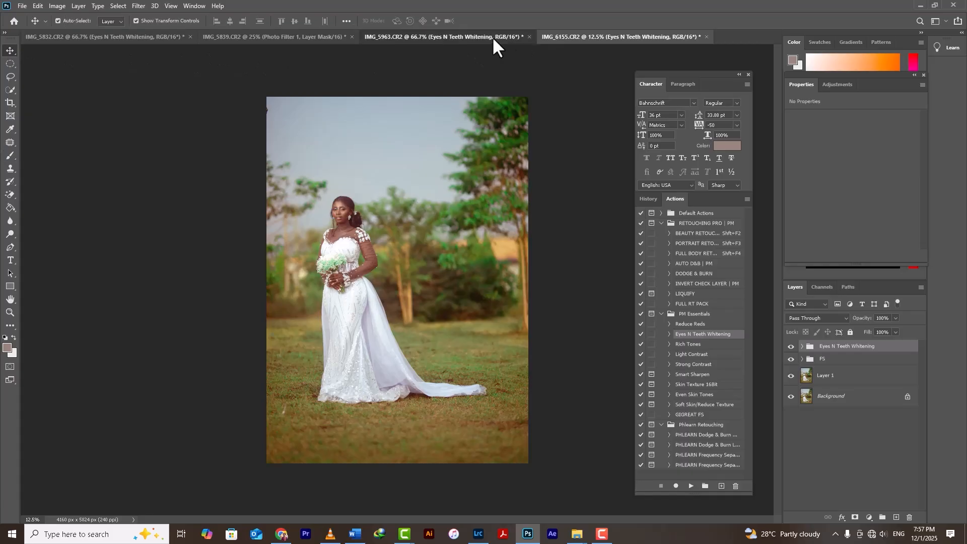
- Return to IMG_5832 and collapse its Eyes N Teeth Whitening group
left_click(492, 36)
left_click(269, 43)
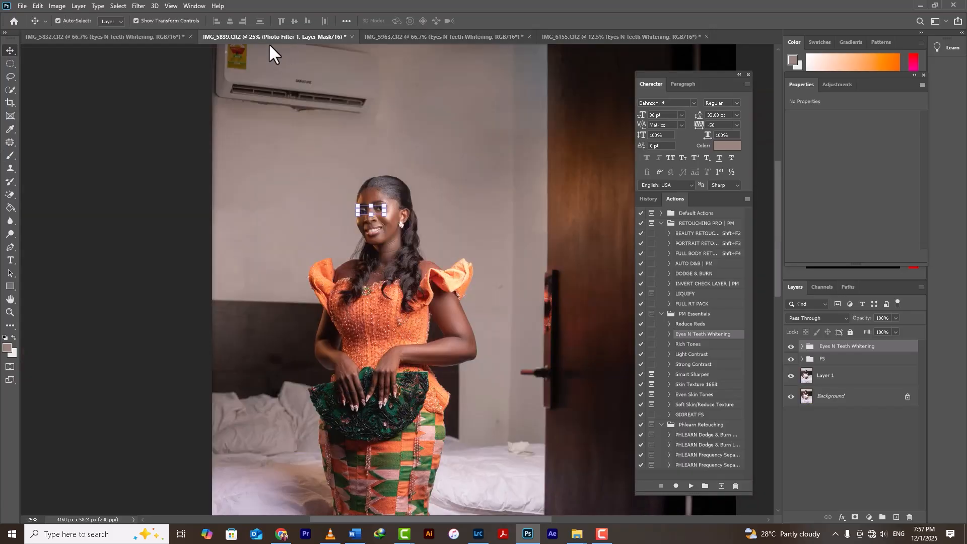
left_click(149, 38)
key("ctrl+minus")
key("ctrl+minus")
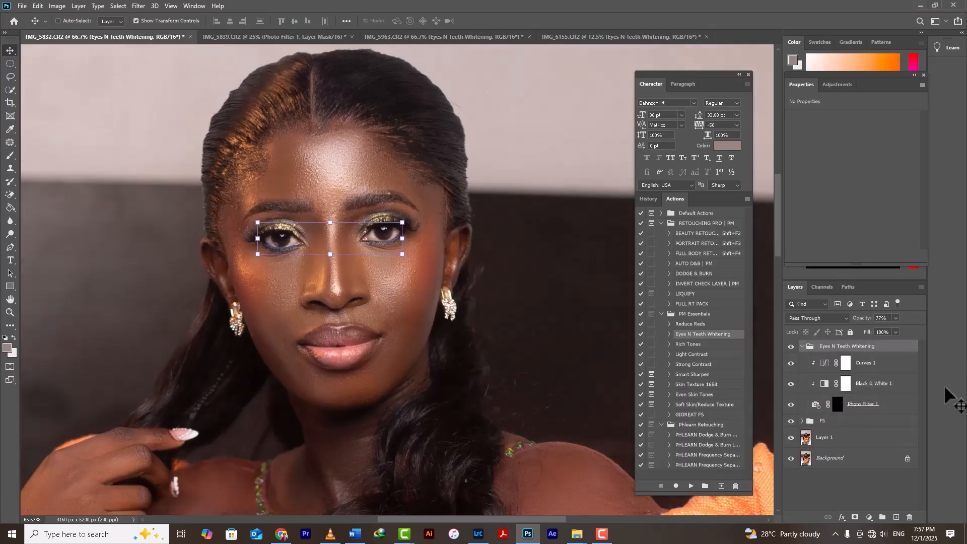
left_click(803, 347)
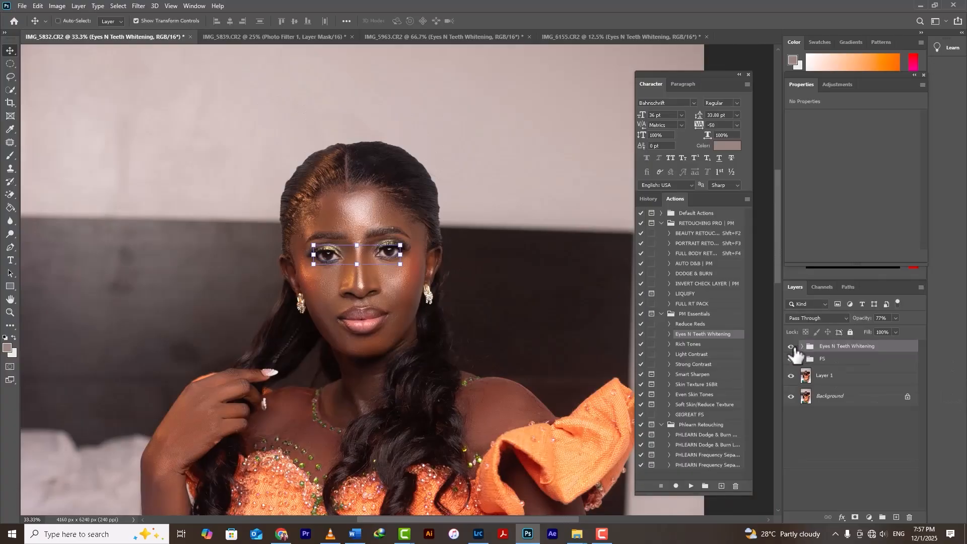
key("ctrl+minus")
key("ctrl+minus")
scroll(404, 237, "down", 3)
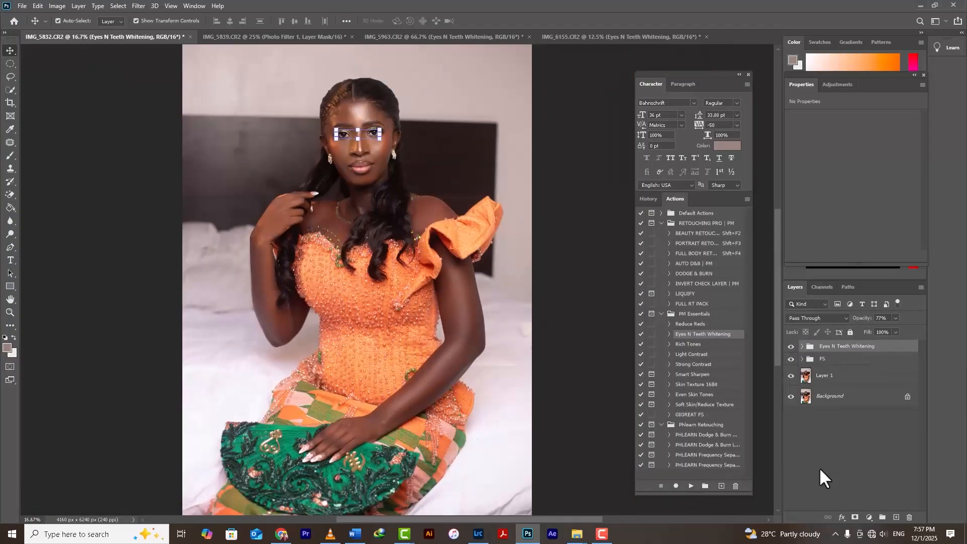
- Add a Levels adjustment layer above the whitening group in IMG_5832 with black input 11 and white input 227
left_click(869, 517)
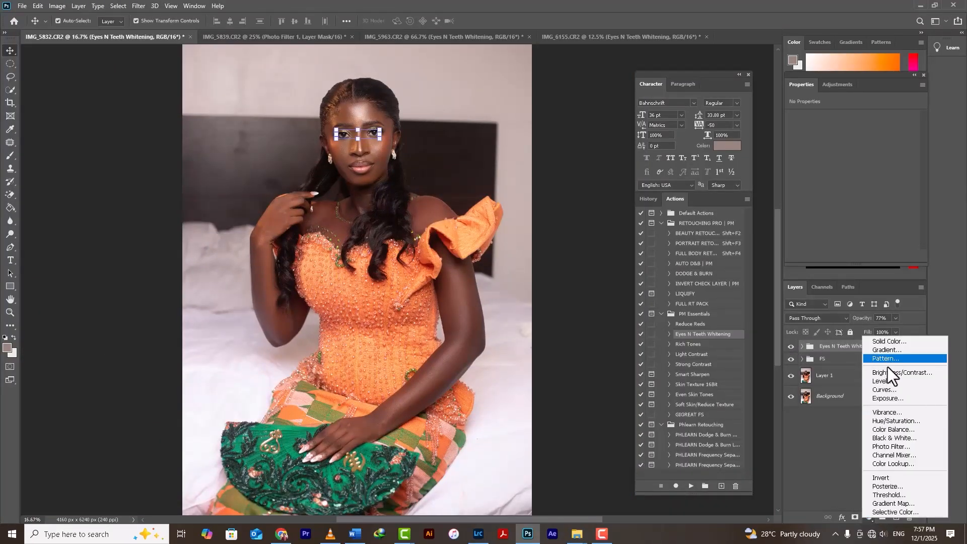
left_click(885, 381)
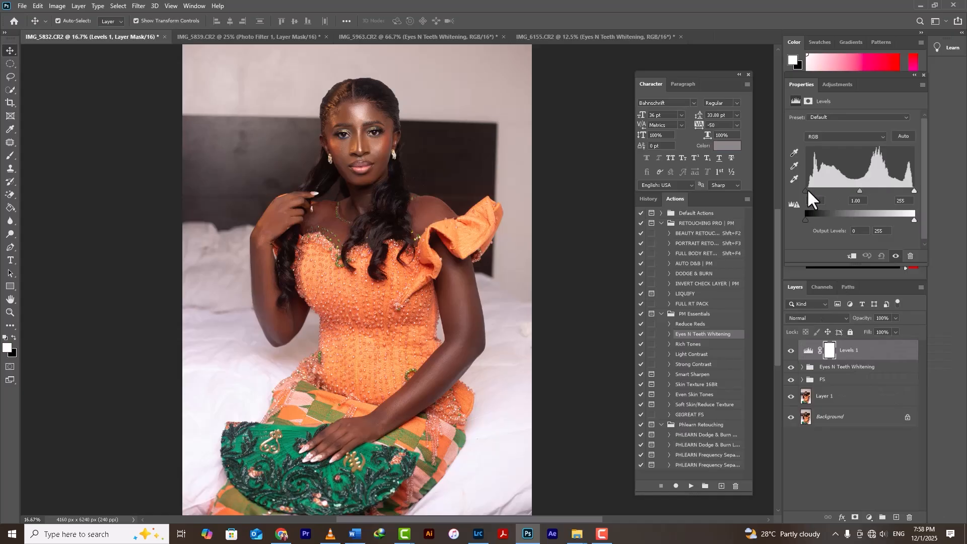
left_click_drag(808, 189, 810, 189)
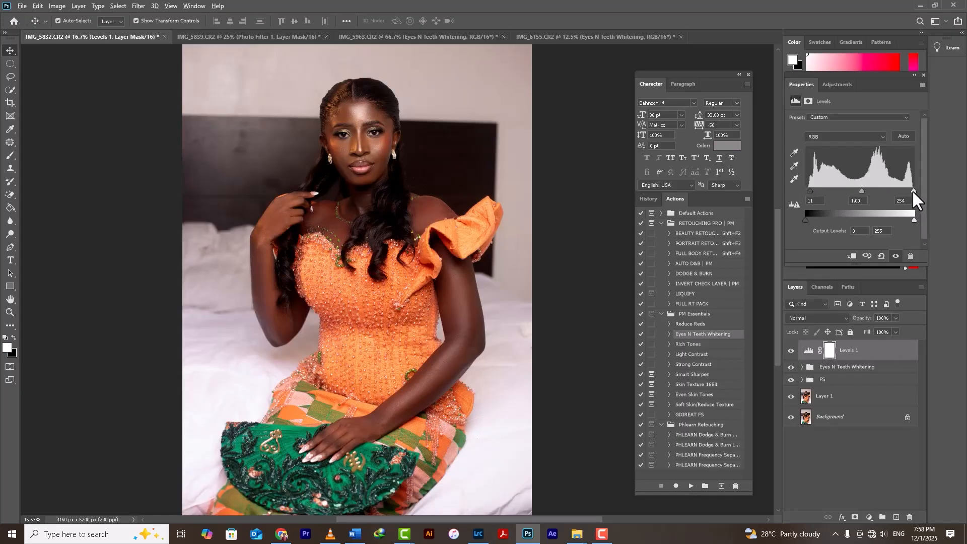
left_click_drag(913, 191, 901, 192)
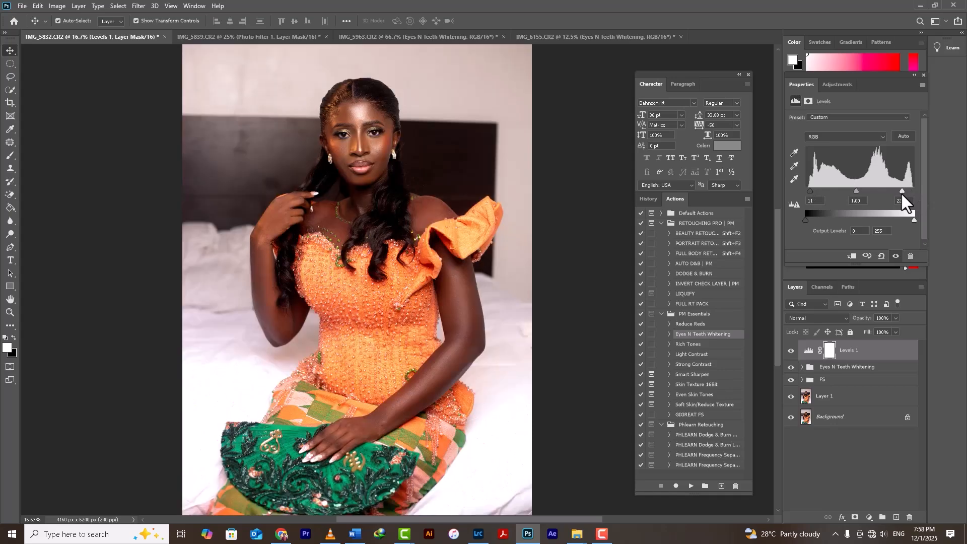
- Compare IMG_5832 with and without the Levels adjustment and lower that layer's opacity to 60%
left_click(791, 351)
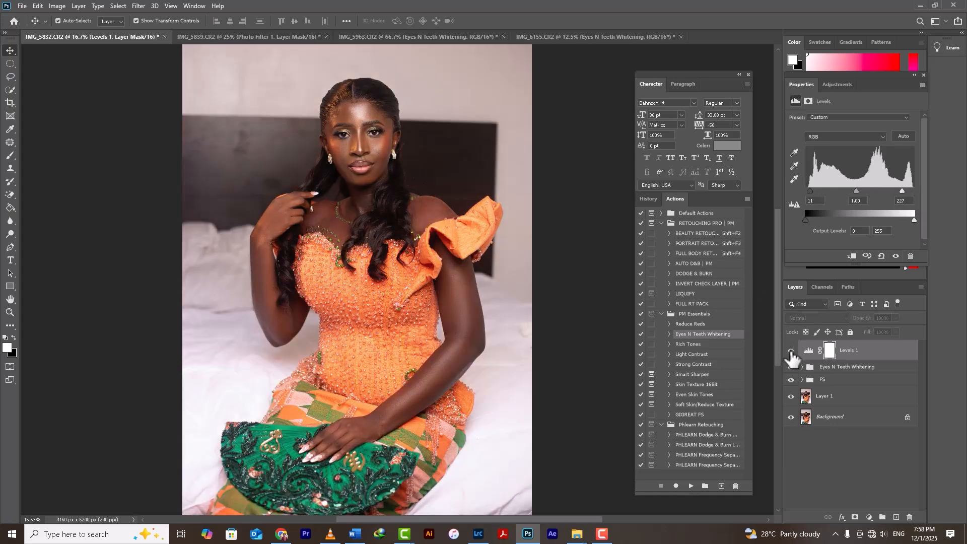
left_click(791, 351)
left_click(791, 352)
left_click(791, 351)
key("ctrl+minus")
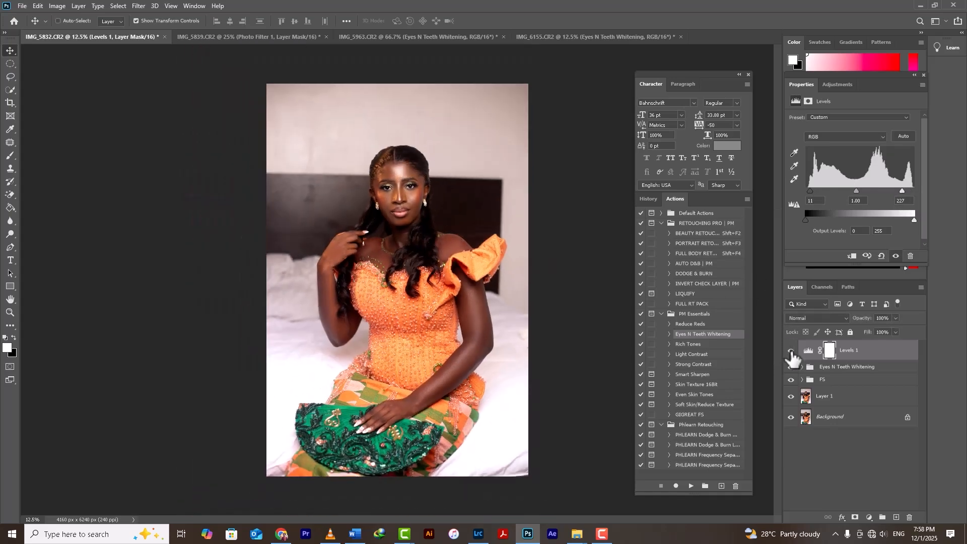
left_click(791, 351)
left_click(791, 351)
left_click(792, 351)
left_click(791, 351)
left_click(791, 352)
left_click(791, 351)
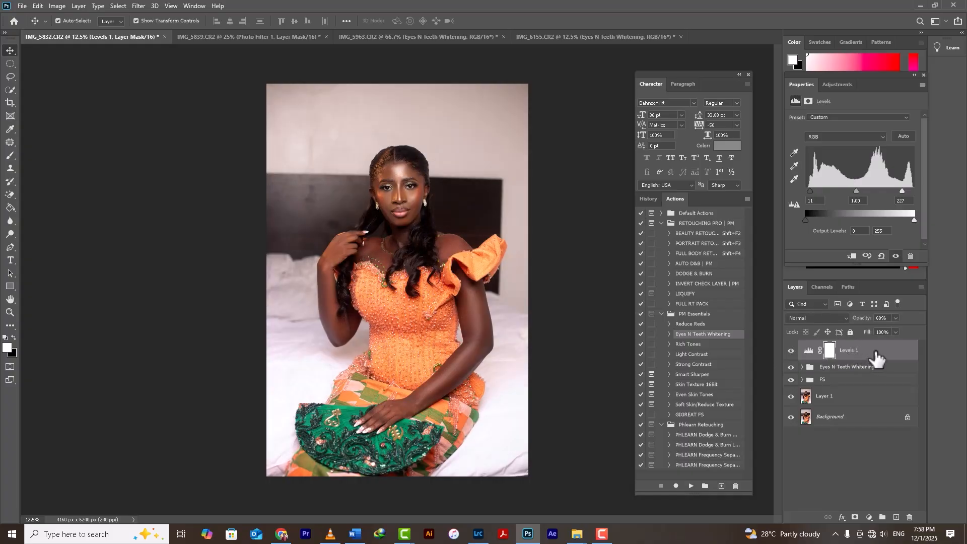
- In IMG_5839, collapse the whitening group and add a Levels adjustment layer above it
left_click(261, 37)
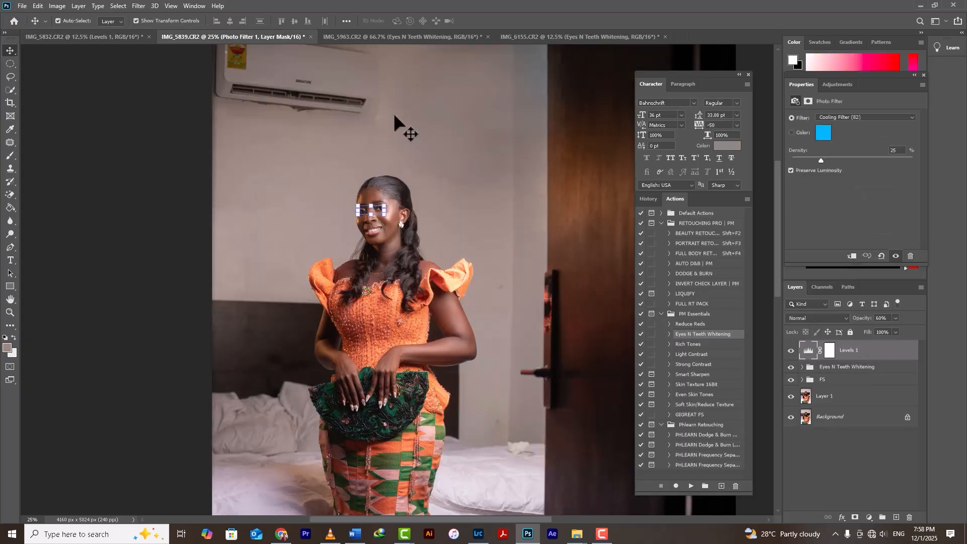
left_click(803, 347)
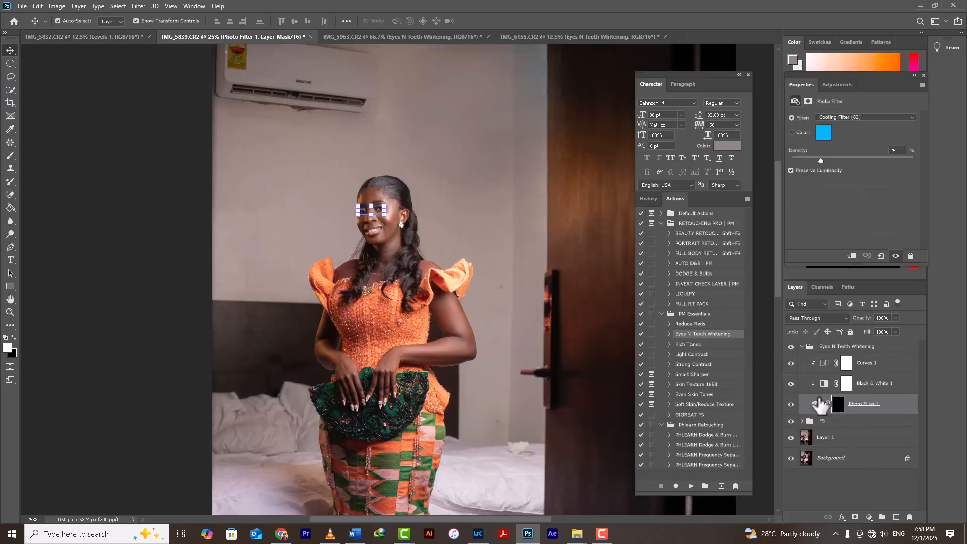
left_click(870, 518)
left_click(891, 391)
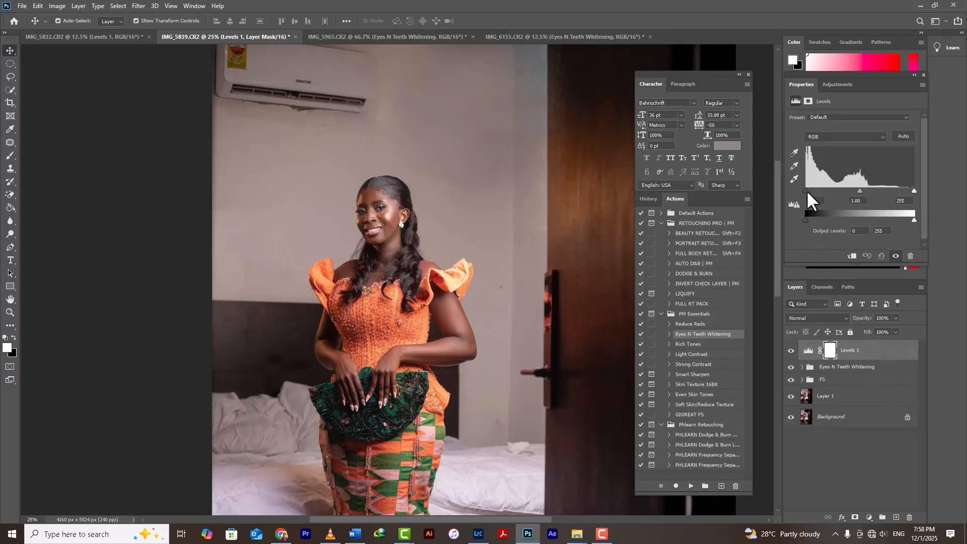
- Set the IMG_5839 Levels black input to 13 and white input to 242, using the clipping preview
left_click_drag(807, 190, 811, 191)
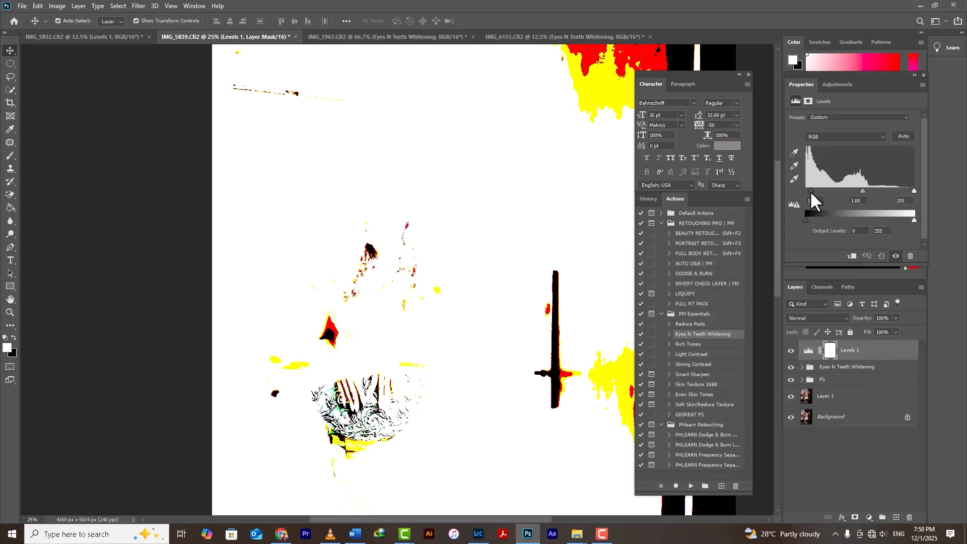
left_click_drag(811, 191, 811, 190)
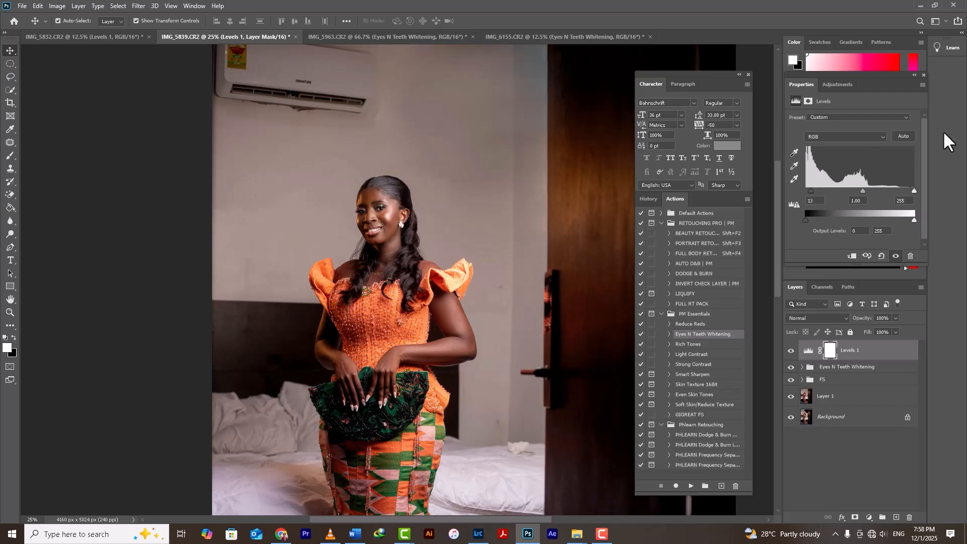
left_click_drag(915, 191, 915, 190)
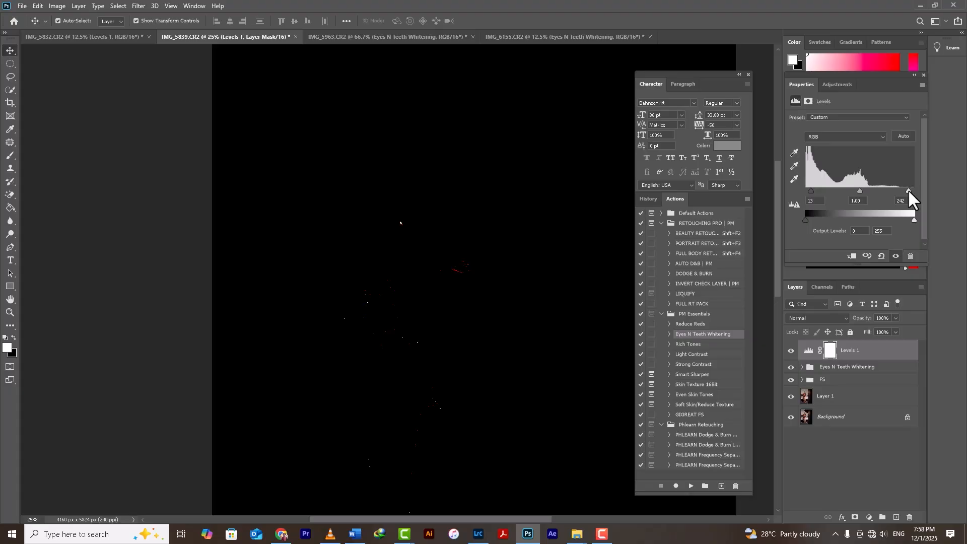
left_click_drag(910, 192, 910, 192)
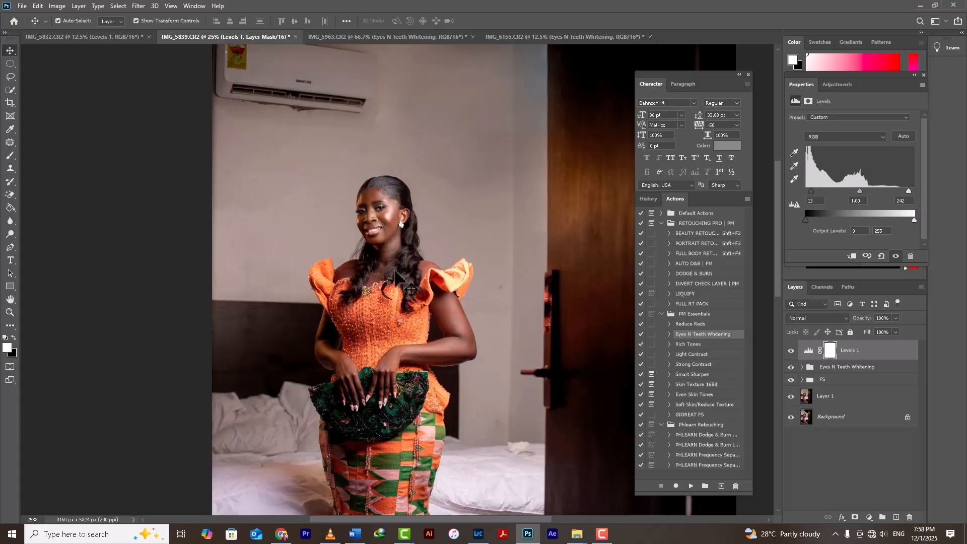
key("ctrl+minus")
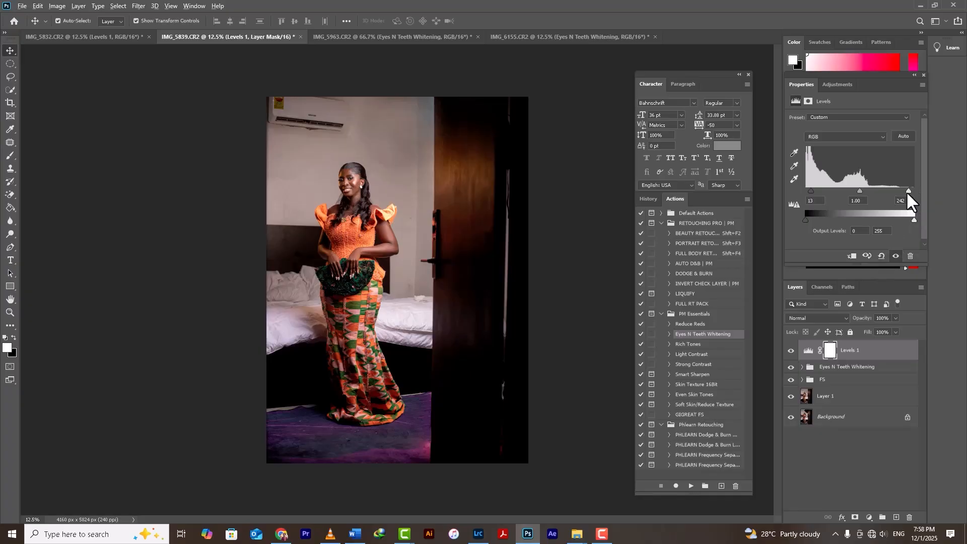
- Set the IMG_5839 Levels white input to 230 and compare the portrait with and without the adjustment
mouse_move(909, 192)
left_mouse_down()
mouse_move(784, 196)
mouse_move(964, 208)
mouse_move(881, 199)
mouse_move(904, 198)
left_mouse_up()
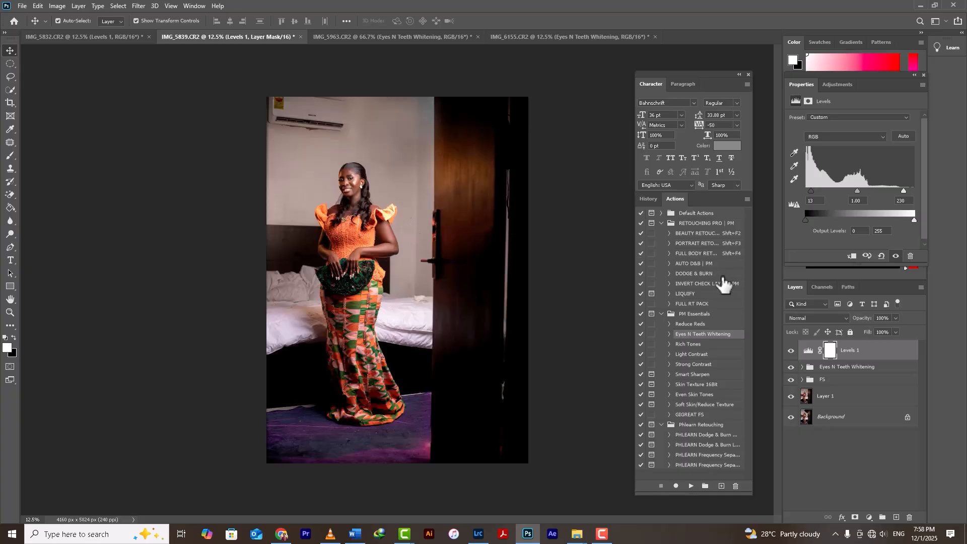
left_click(791, 351)
left_click(791, 351)
left_click(791, 351)
left_click(791, 351)
left_click(791, 351)
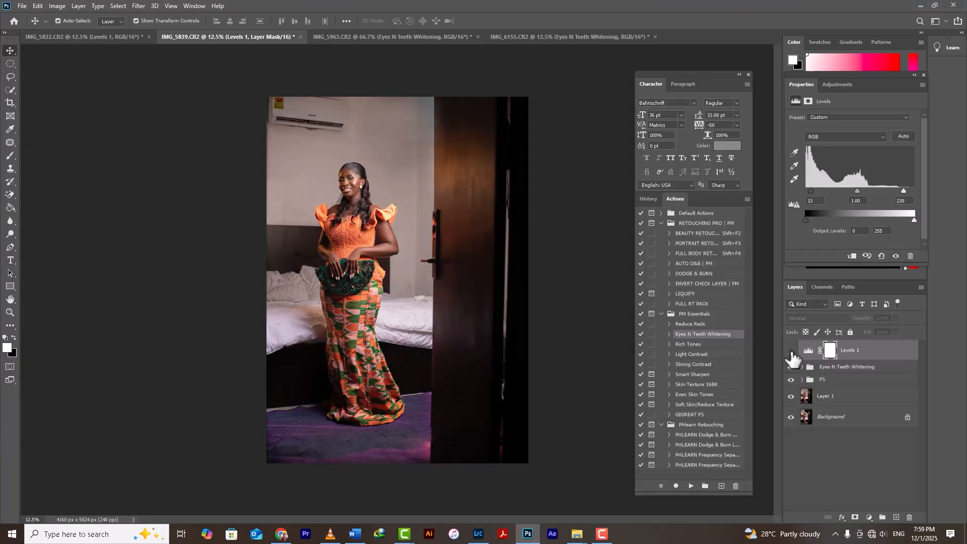
left_click(791, 352)
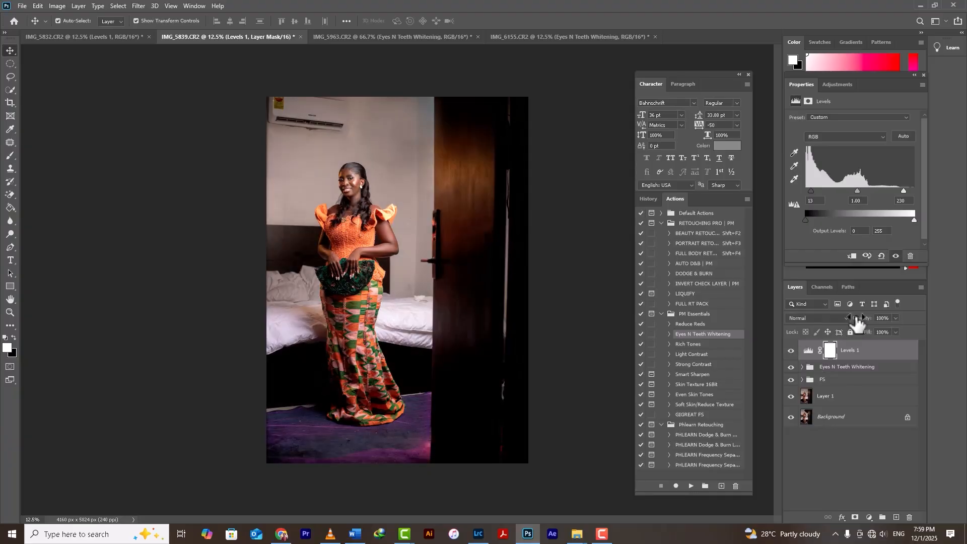
- Lower the IMG_5839 Levels layer's opacity to 75% and compare the portrait with and without it
left_click(895, 318)
left_click_drag(881, 326, 885, 326)
left_click(792, 352)
left_click(791, 351)
left_click(791, 351)
left_click(791, 351)
- In IMG_5963, add a Levels adjustment layer above the Eyes N Teeth Whitening group
left_click(418, 36)
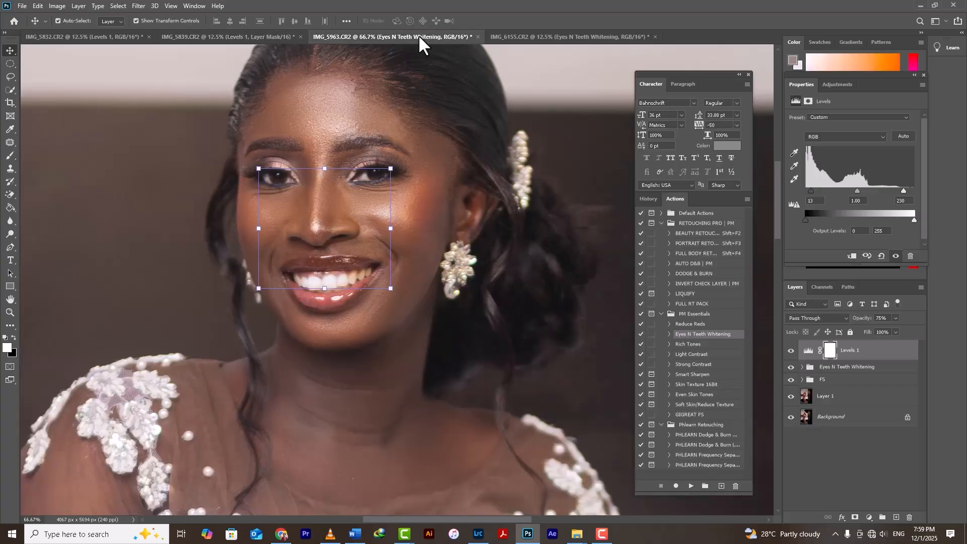
scroll(419, 77, "down", 1)
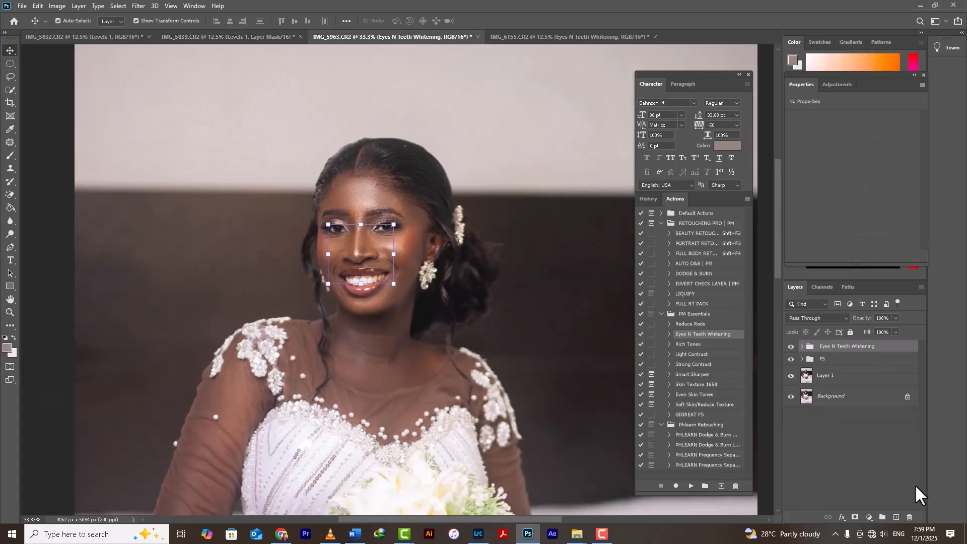
left_click(876, 489)
left_click(870, 518)
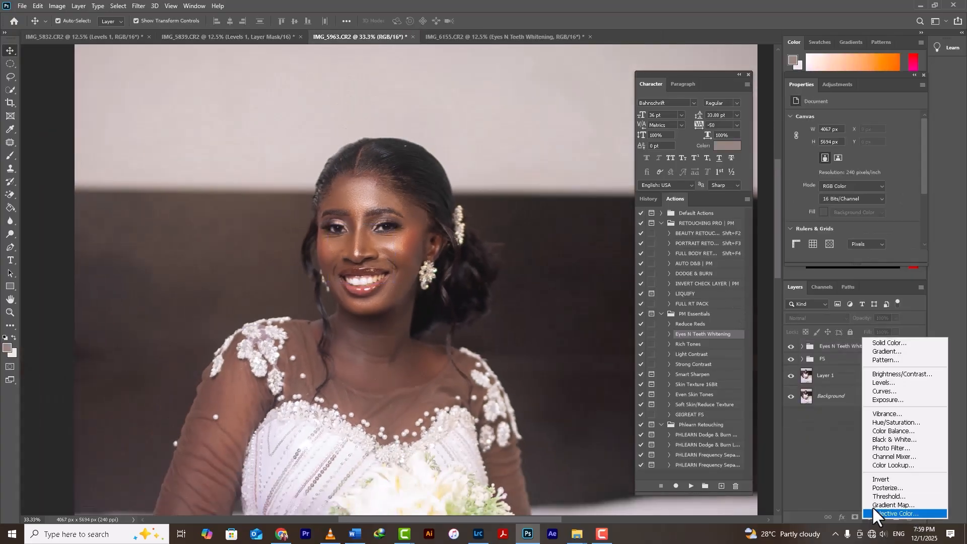
left_click(885, 382)
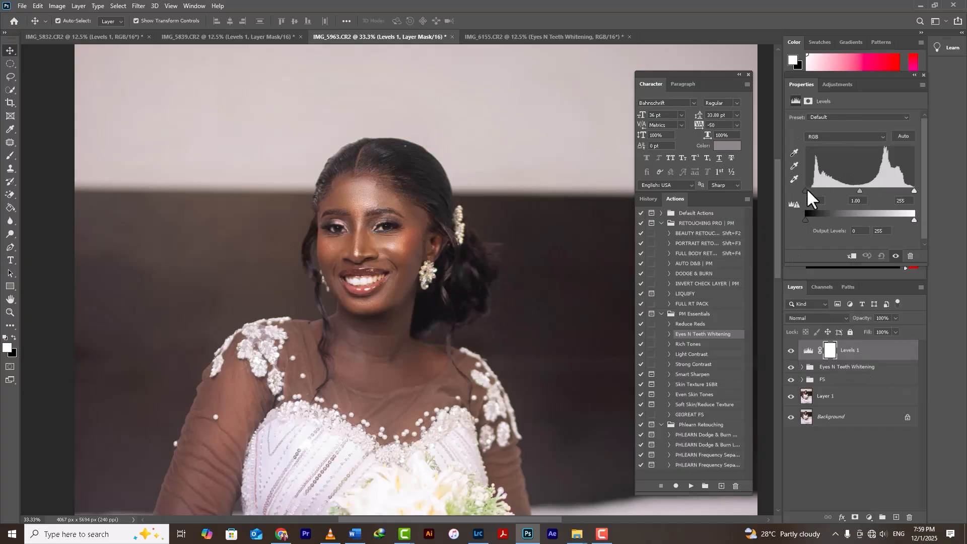
- Set the IMG_5963 Levels black input to 9 and white input to 250, comparing the portrait with and without the adjustment
left_click_drag(807, 189, 812, 189)
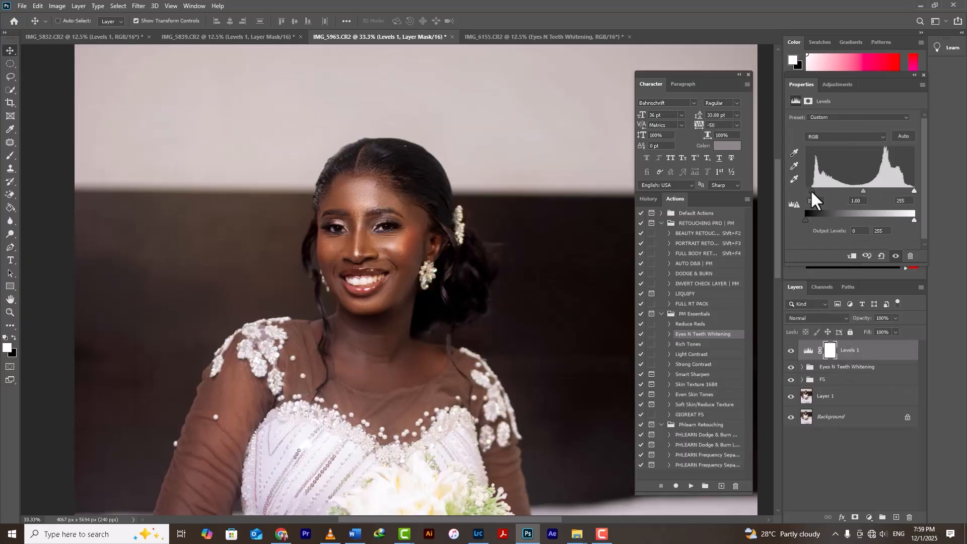
key("ctrl+minus")
key("ctrl+minus")
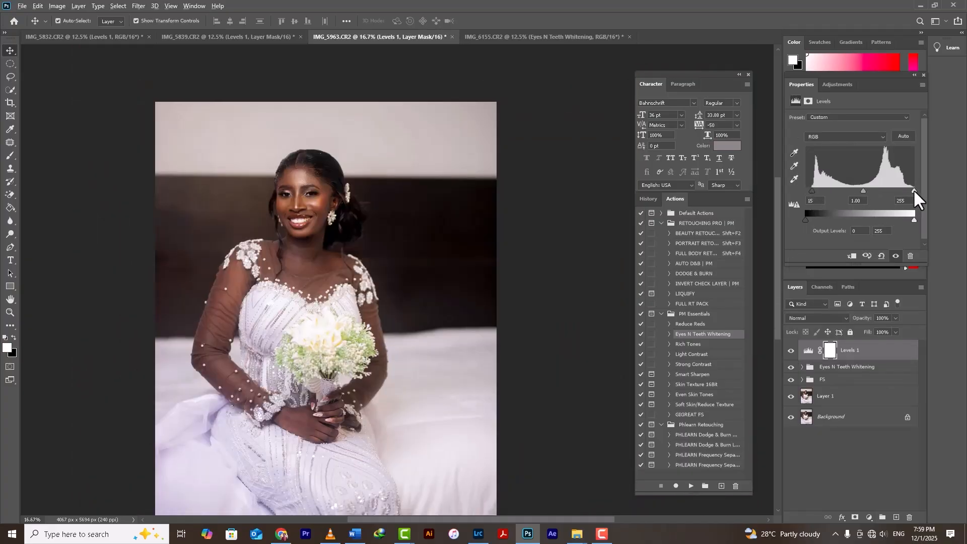
left_click_drag(914, 189, 911, 189)
left_click_drag(812, 191, 809, 191)
left_click(791, 351)
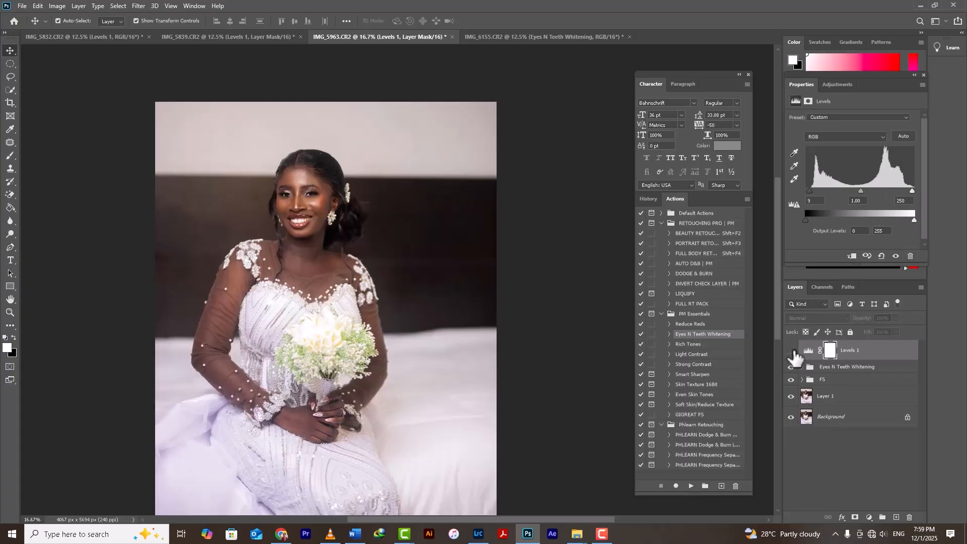
left_click(792, 351)
left_click(792, 352)
left_click(792, 351)
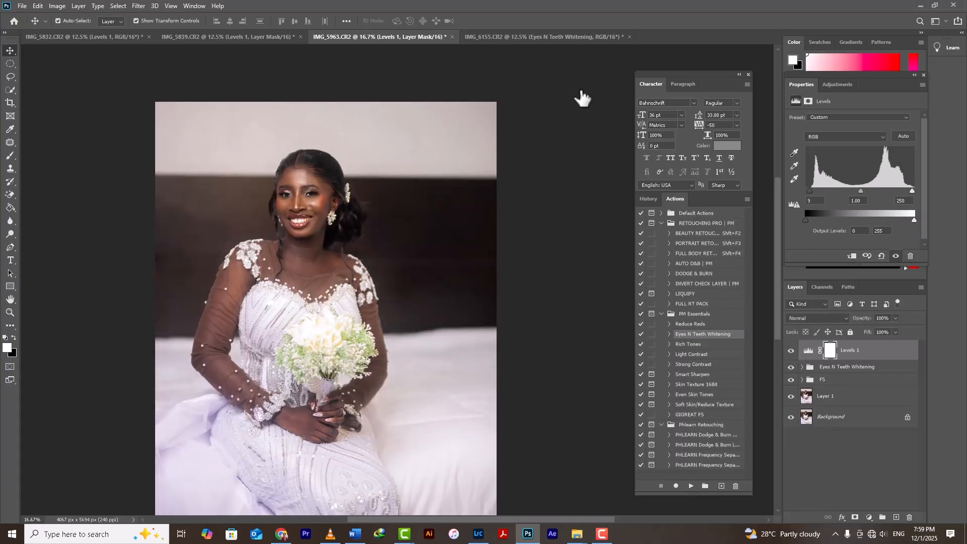
- In IMG_6155, add a Levels adjustment layer above the Eyes N Teeth Whitening group
left_click(524, 36)
left_click(855, 466)
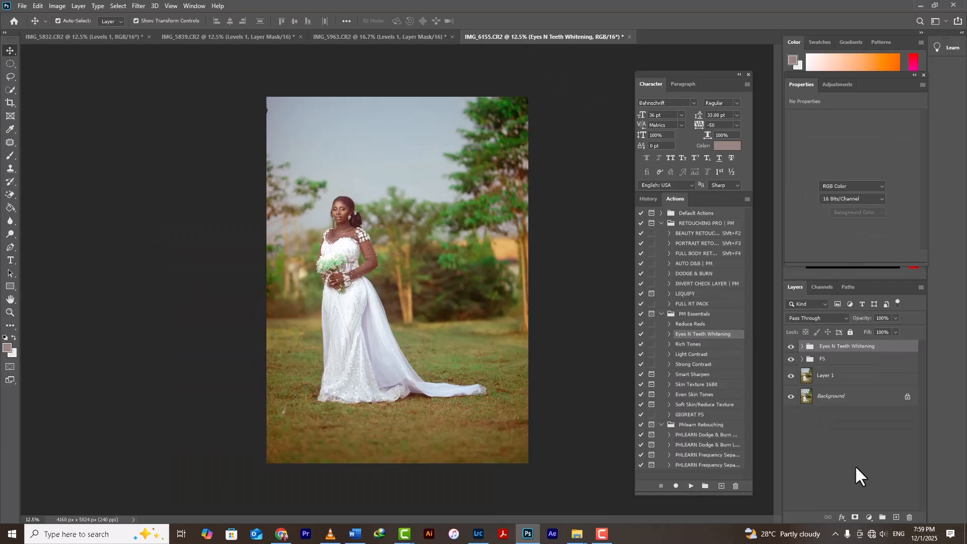
left_click(846, 348)
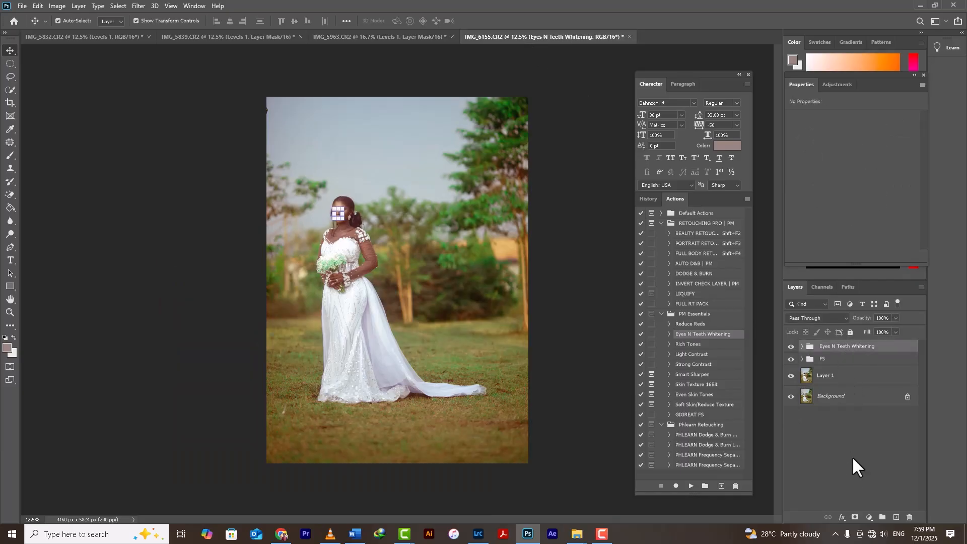
left_click(868, 518)
left_click(878, 379)
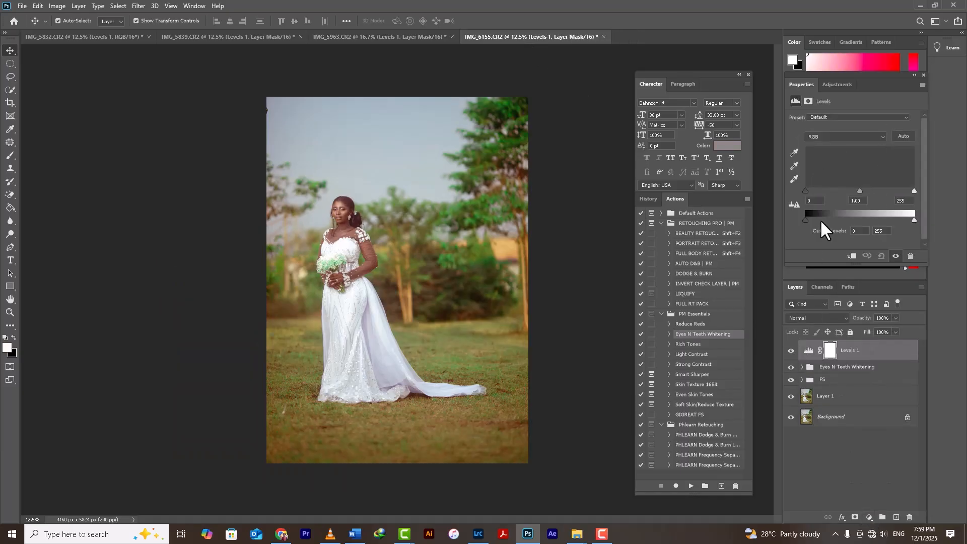
- Set the IMG_6155 Levels black input to 12, fine-tune the white input and compare the photo with and without the adjustment
left_click_drag(809, 190, 810, 190)
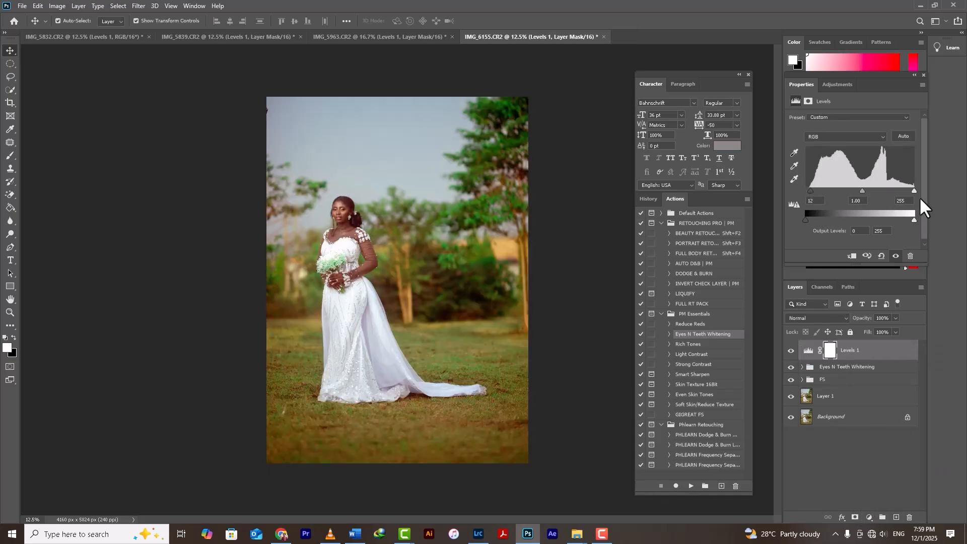
left_click_drag(912, 194, 913, 191)
left_click(791, 352)
left_click(791, 352)
- Stamp the visible layers of IMG_6155 into a new layer, and mask a duplicate of it to the bride using Select Subject
key("ctrl+shift+alt+e")
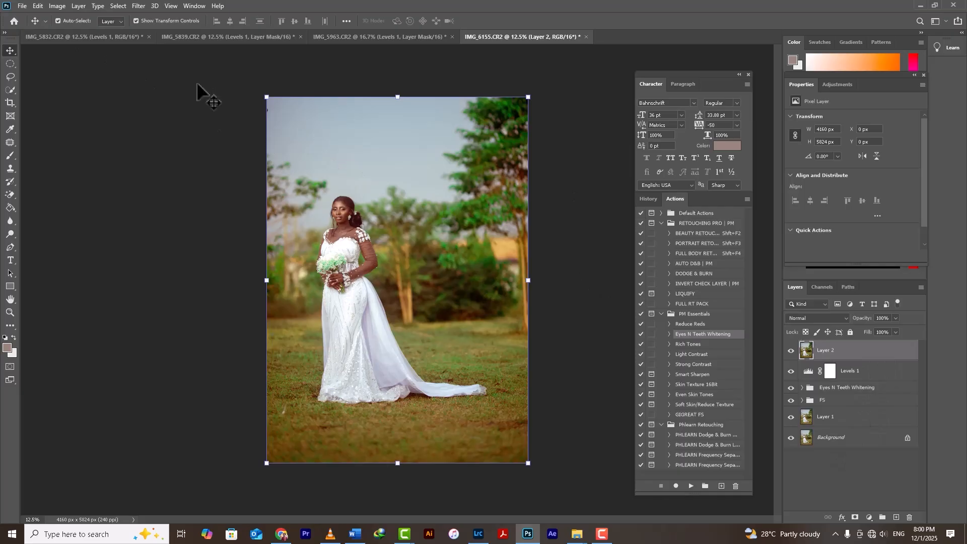
key("ctrl+j")
left_click(121, 7)
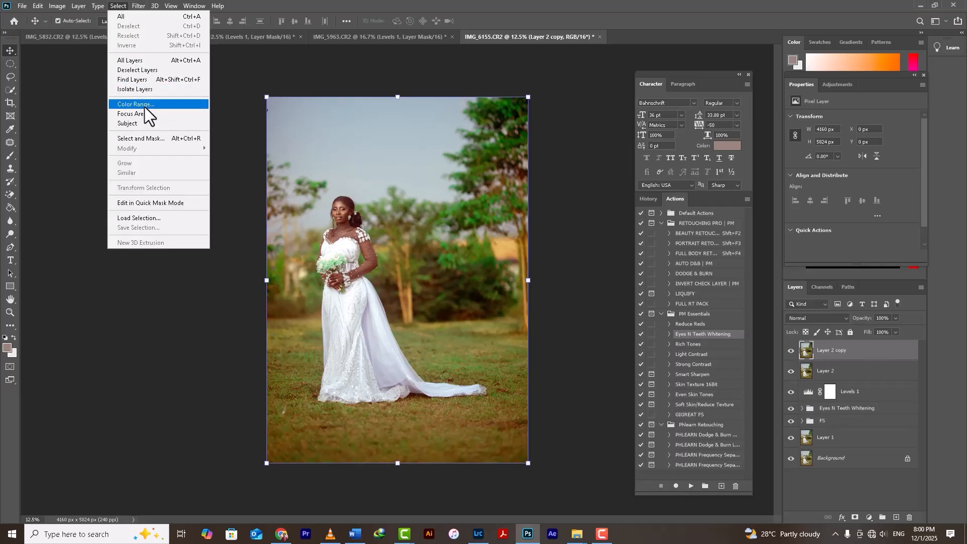
left_click(203, 102)
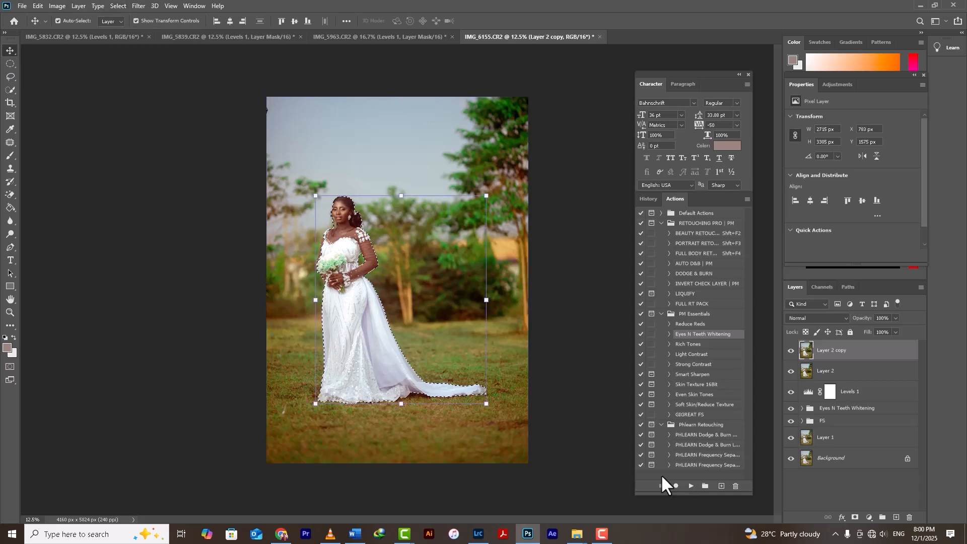
left_click(855, 518)
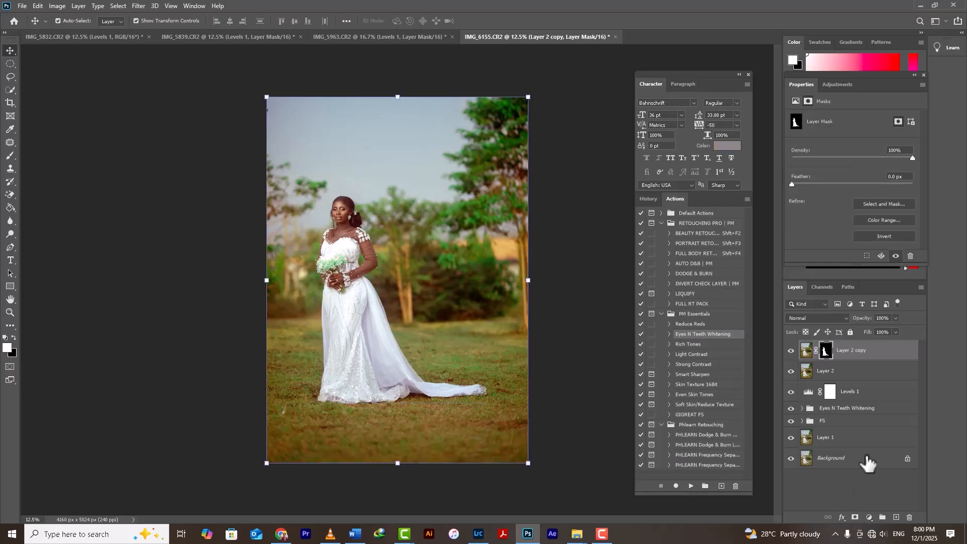
- Add a Hue/Saturation adjustment layer directly above Layer 2 and set its Yellows saturation to -38
left_click(826, 371)
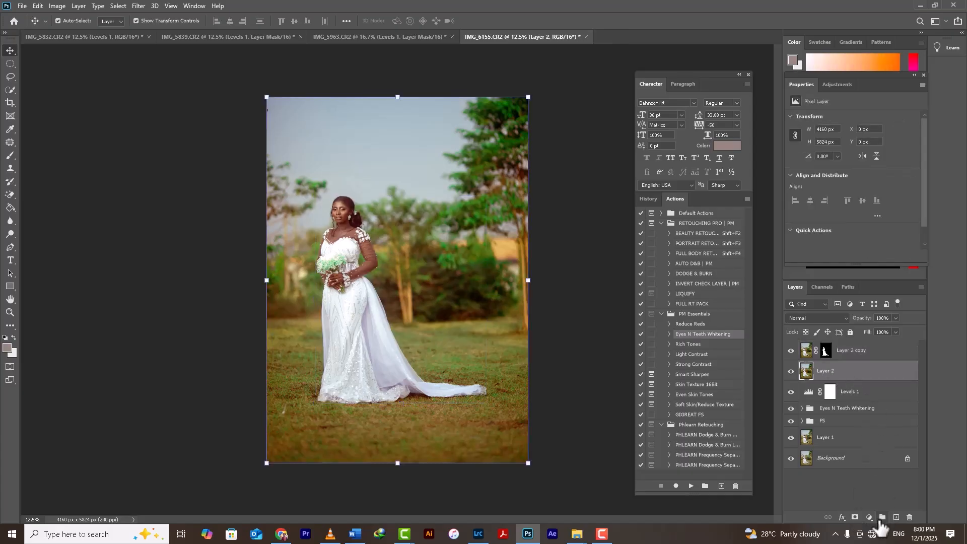
left_click(869, 517)
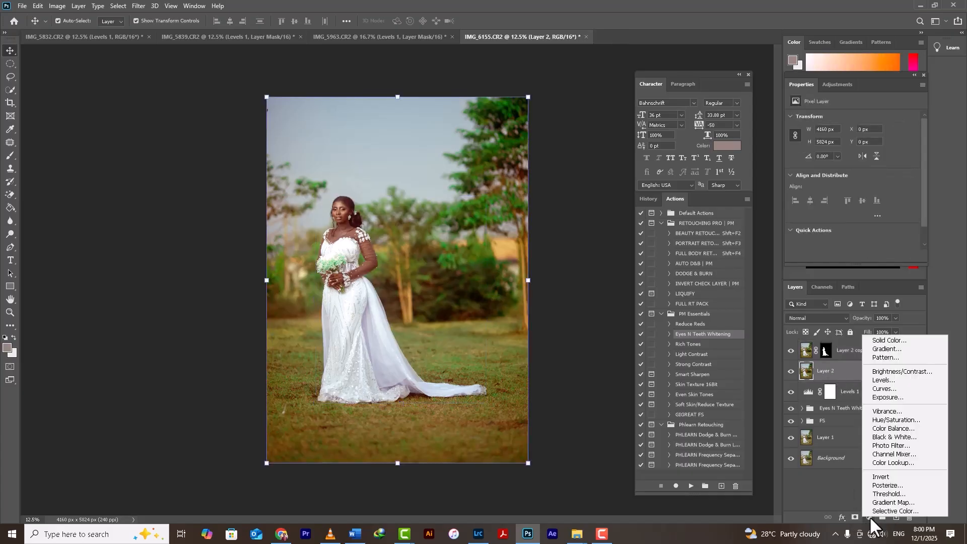
left_click(897, 419)
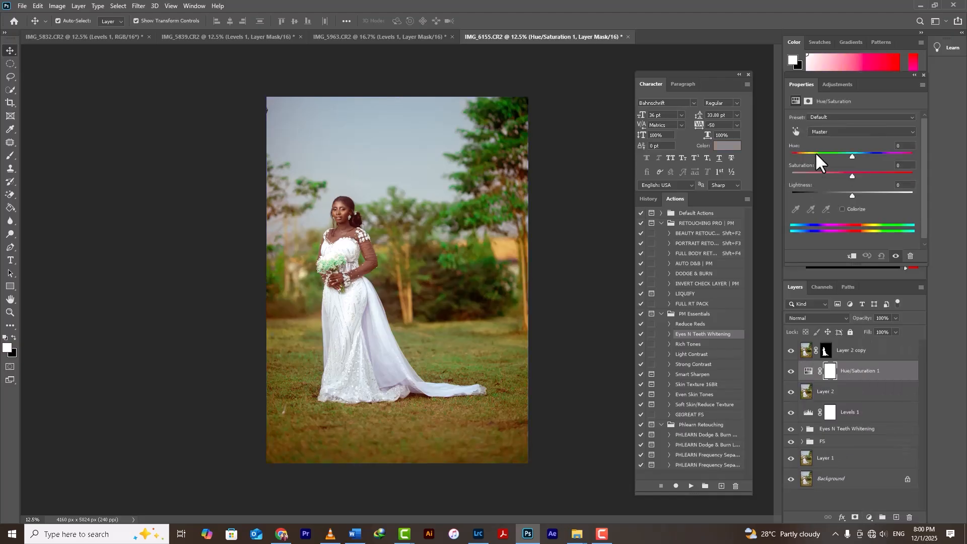
left_click(829, 131)
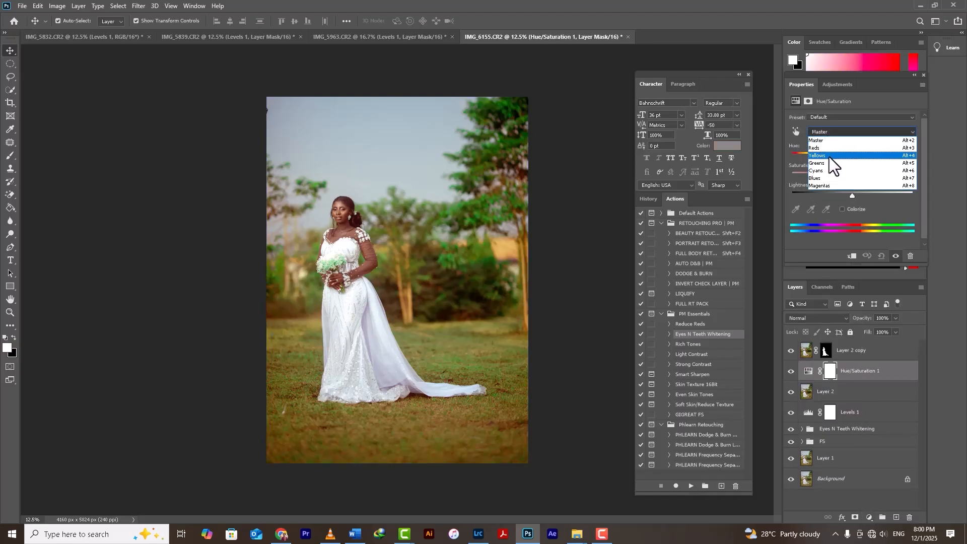
left_click(830, 156)
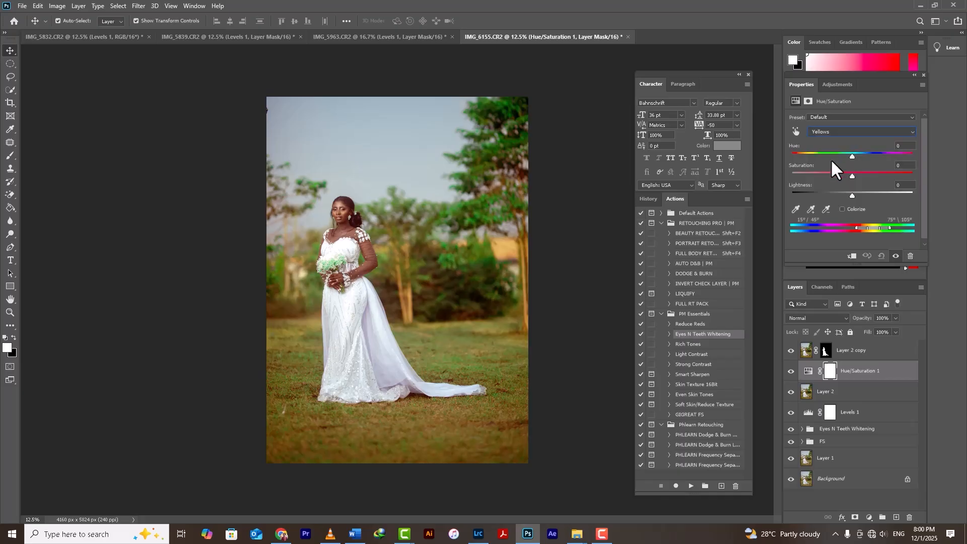
left_click_drag(852, 175, 835, 174)
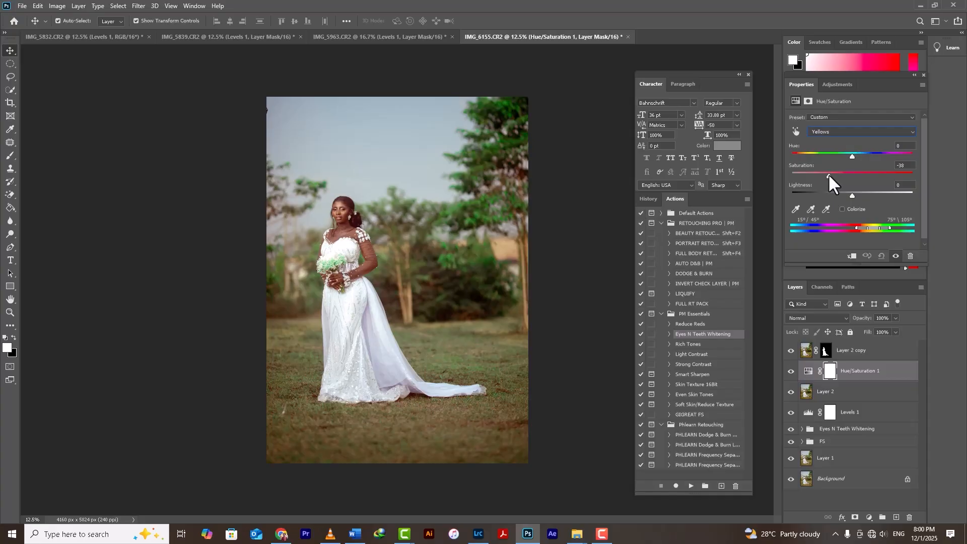
- Set the Greens saturation to -27 in the Hue/Saturation layer and compare the background with and without the adjustment
left_click(846, 132)
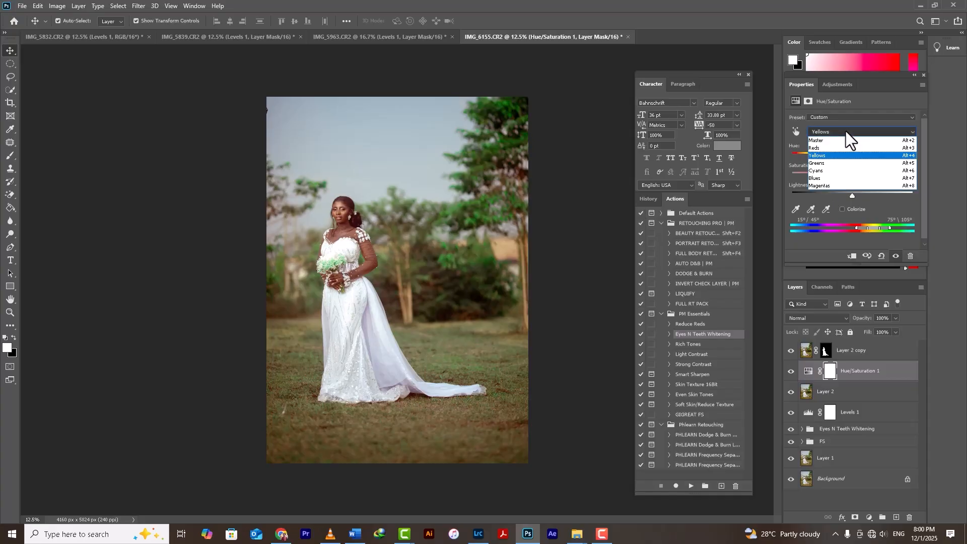
left_click(836, 163)
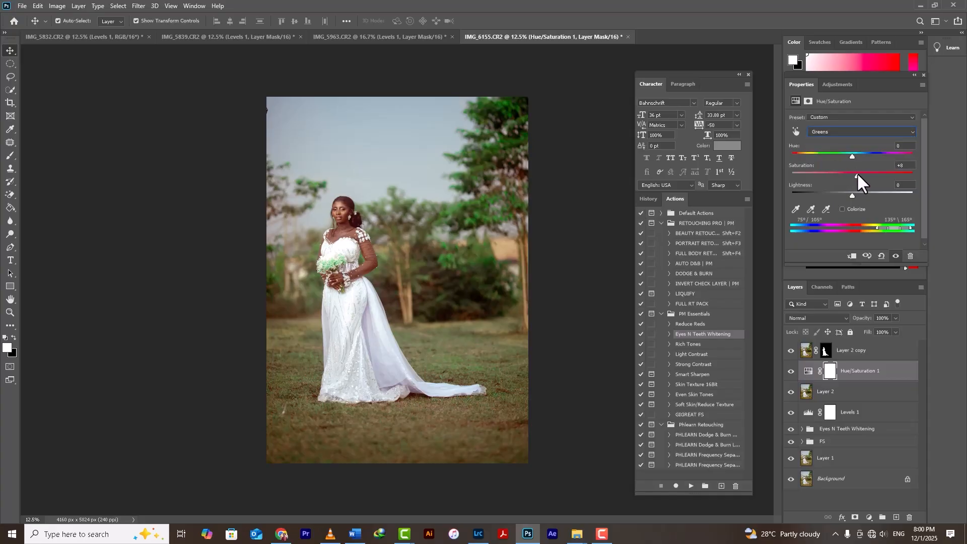
left_click_drag(875, 173, 843, 176)
left_click(792, 373)
left_click(792, 372)
left_click(791, 372)
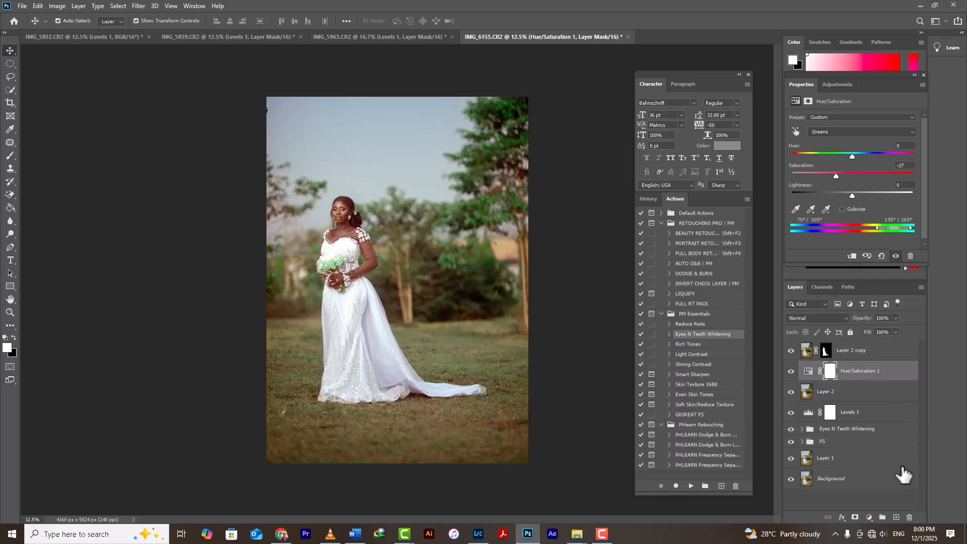
- Add a Curves adjustment layer above Layer 2 copy and pull the RGB curve's midpoint slightly down to darken the photo
left_click(874, 361)
left_click(870, 518)
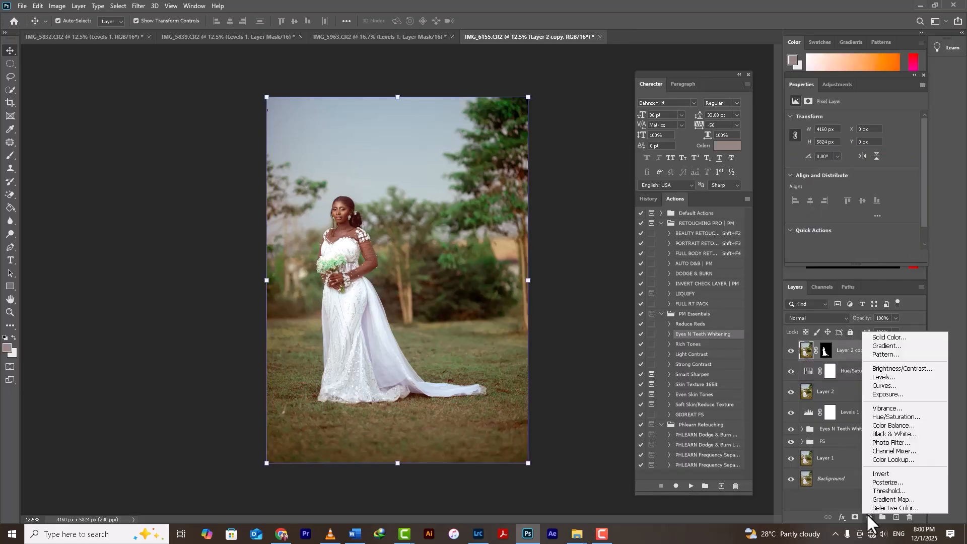
left_click(879, 386)
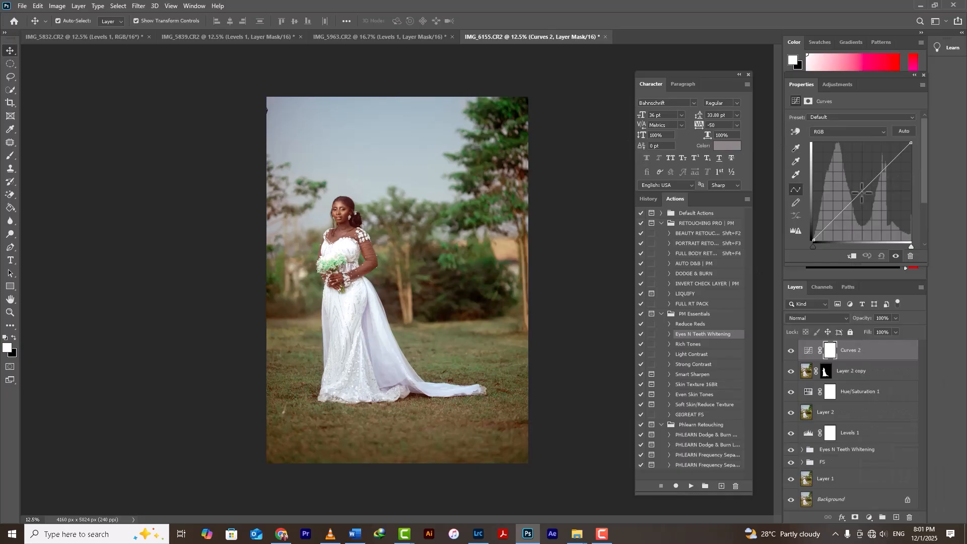
left_click_drag(863, 192, 865, 199)
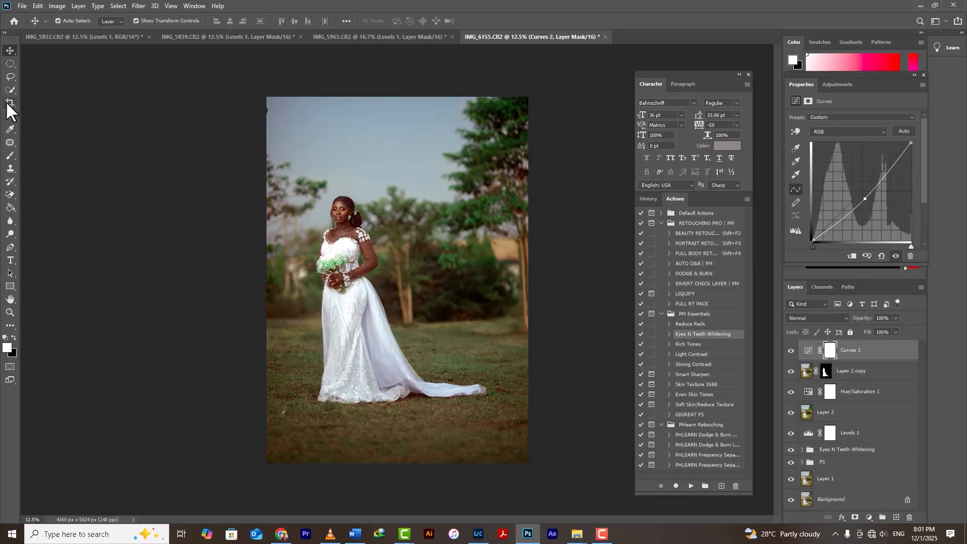
- Draw a tall elliptical selection around the bride and fill it with black on the Curves layer's mask
left_click(9, 64)
right_click(8, 63)
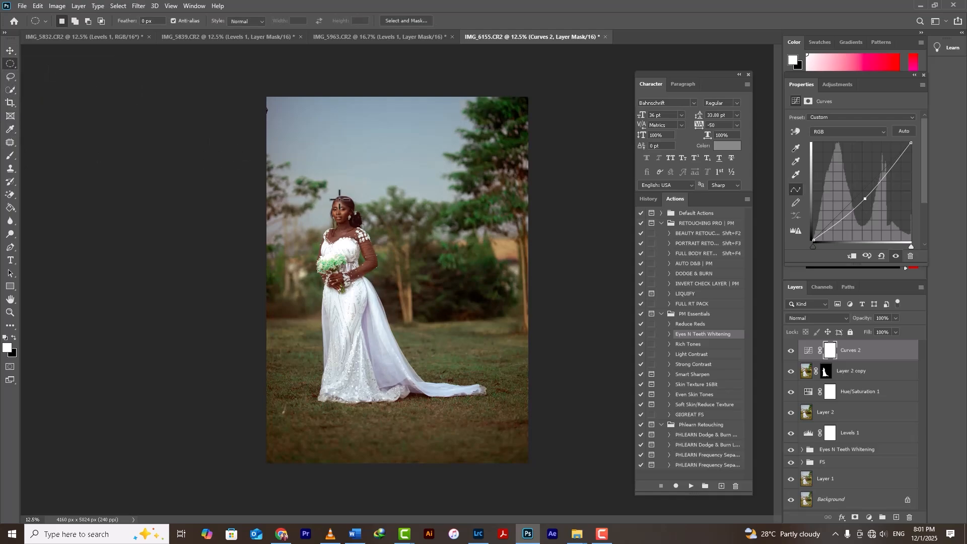
left_click_drag(341, 220, 404, 404)
left_click(15, 336)
left_click(10, 207)
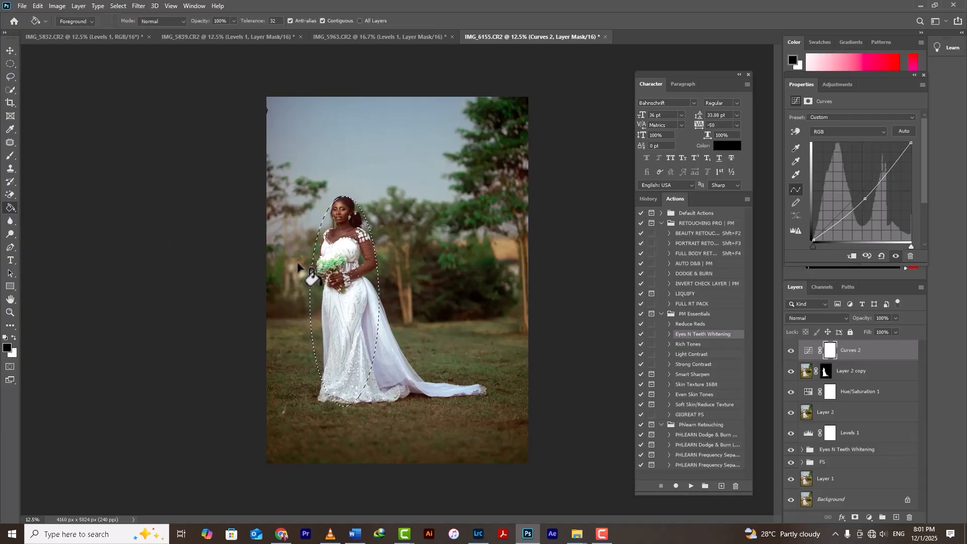
left_click(351, 281)
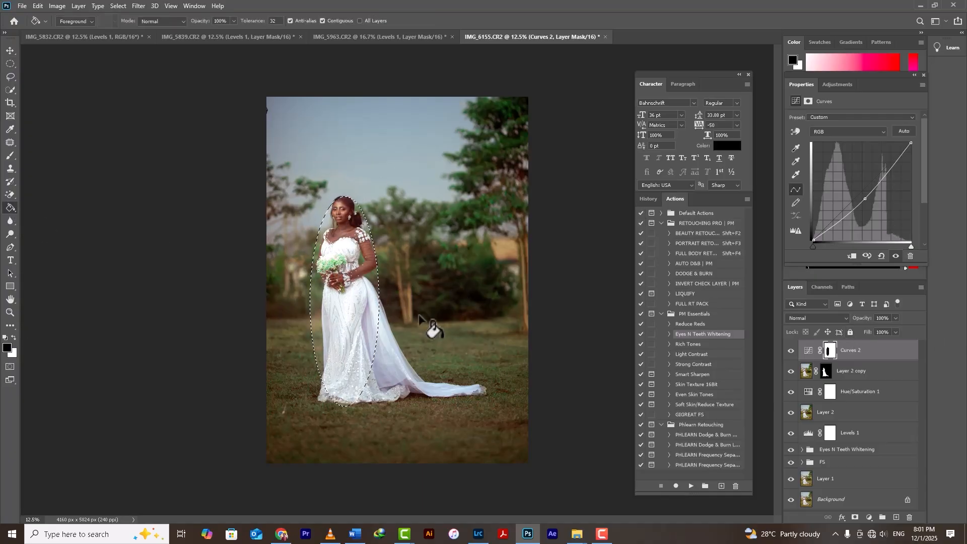
left_click(809, 351)
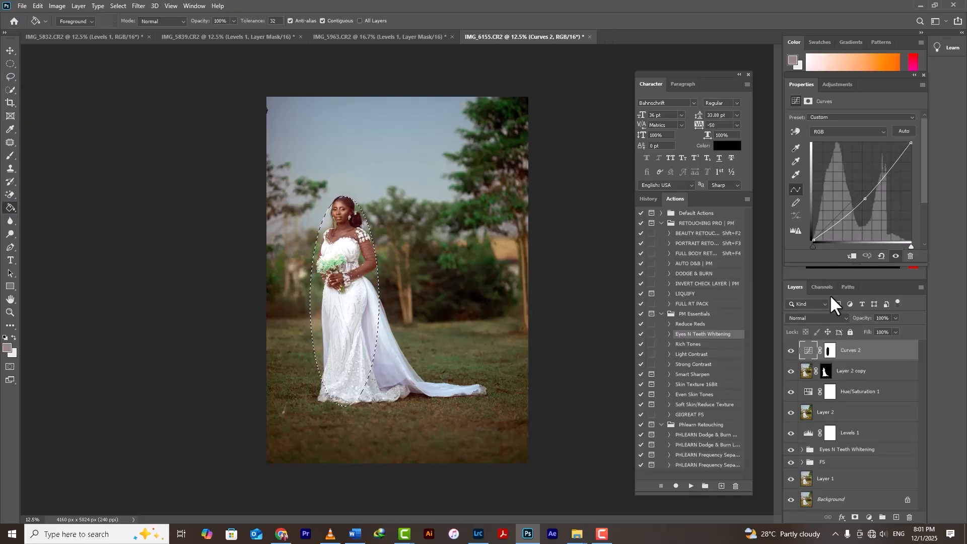
- Feather the Curves 2 layer mask to 170.4 px and compare the photo with and without the vignette
left_click(831, 350)
left_click_drag(812, 188, 848, 184)
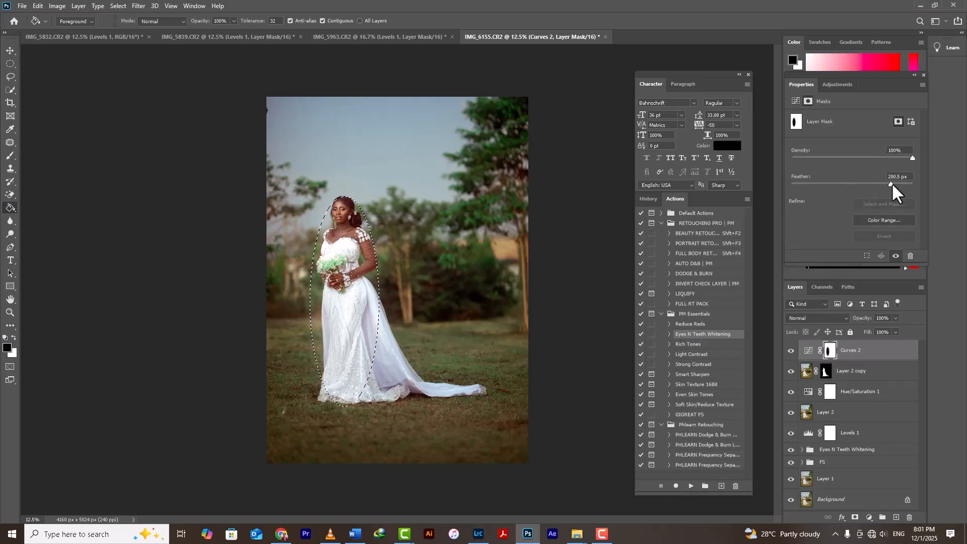
left_click_drag(897, 185, 879, 182)
left_click(791, 351)
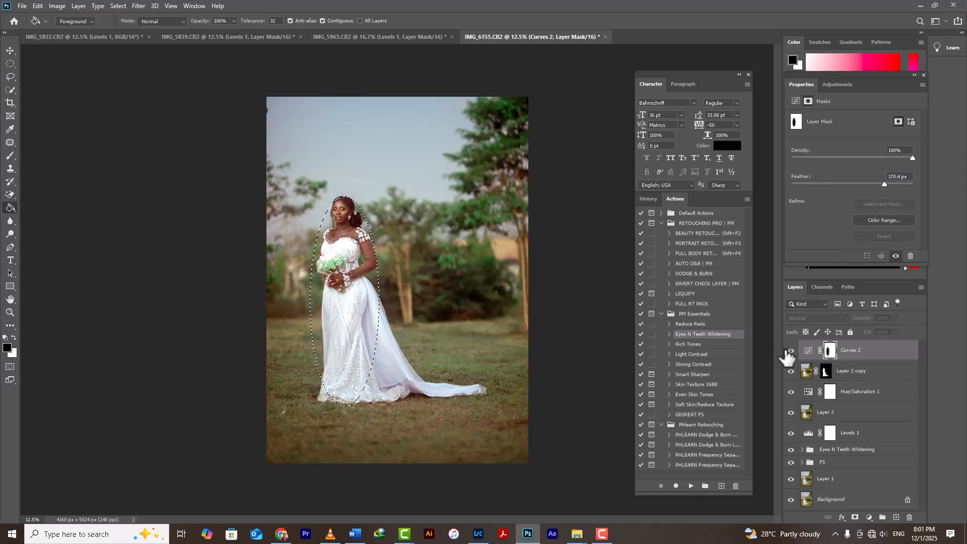
left_click(790, 352)
left_click(790, 353)
left_click(789, 352)
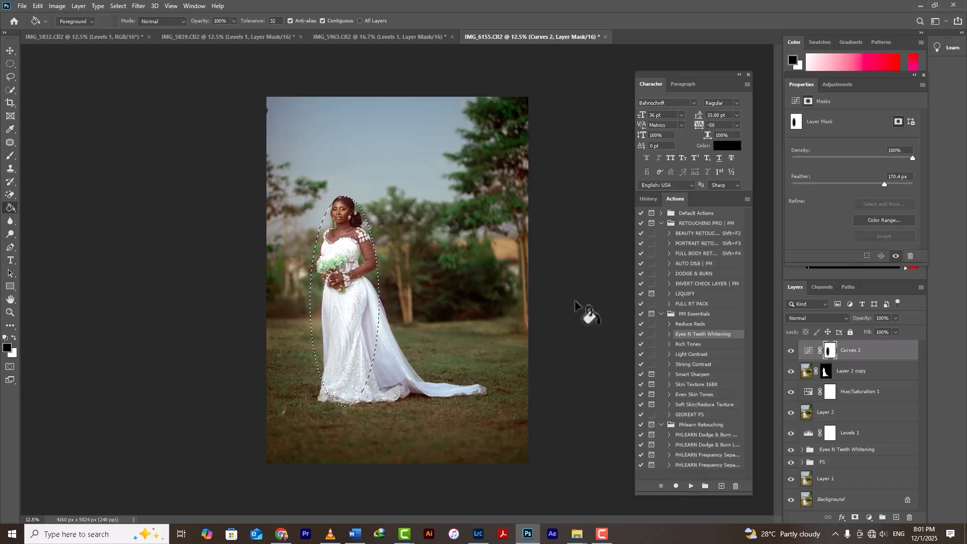
- Clear the elliptical selection, recheck the vignette, and raise the Curves 2 midpoint slightly to soften the darkening
key("ctrl+d")
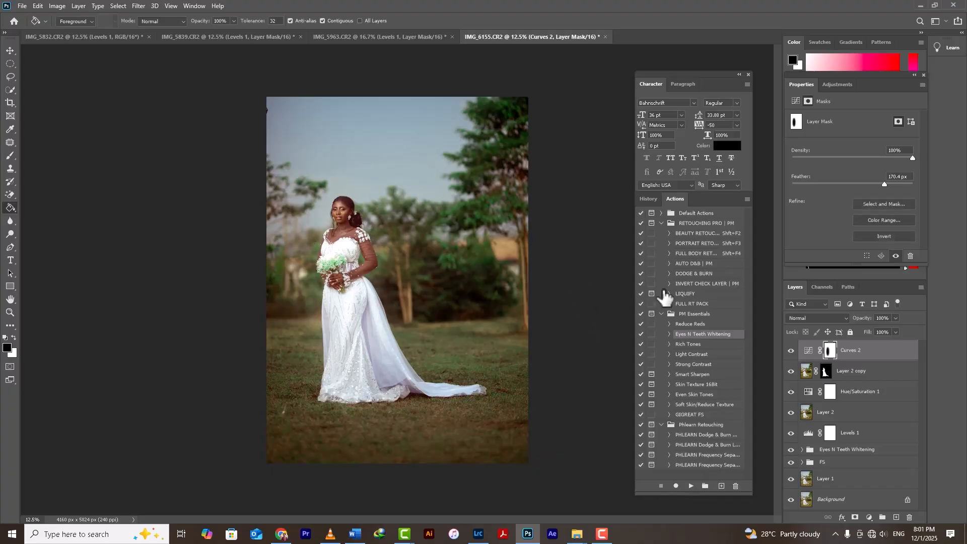
left_click(790, 352)
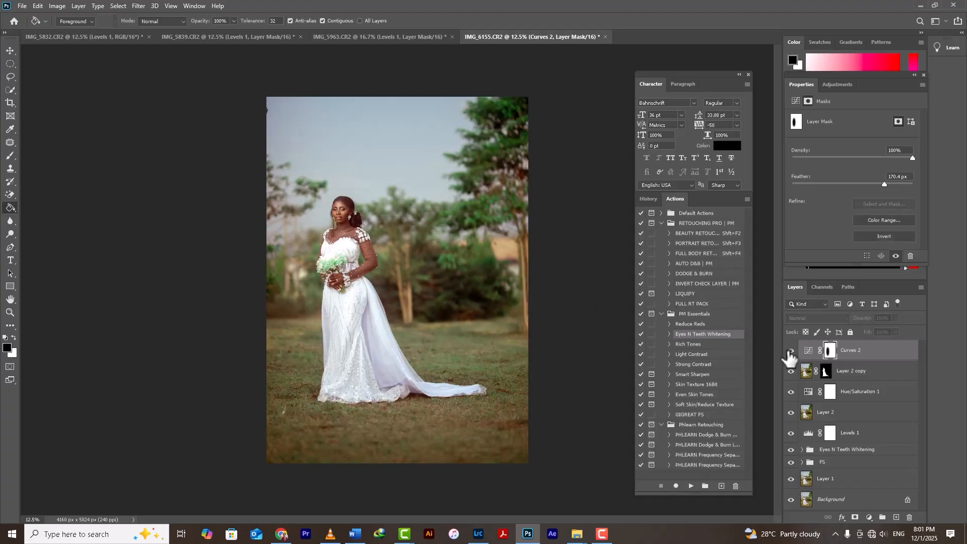
left_click(790, 353)
left_click(790, 353)
left_click(790, 353)
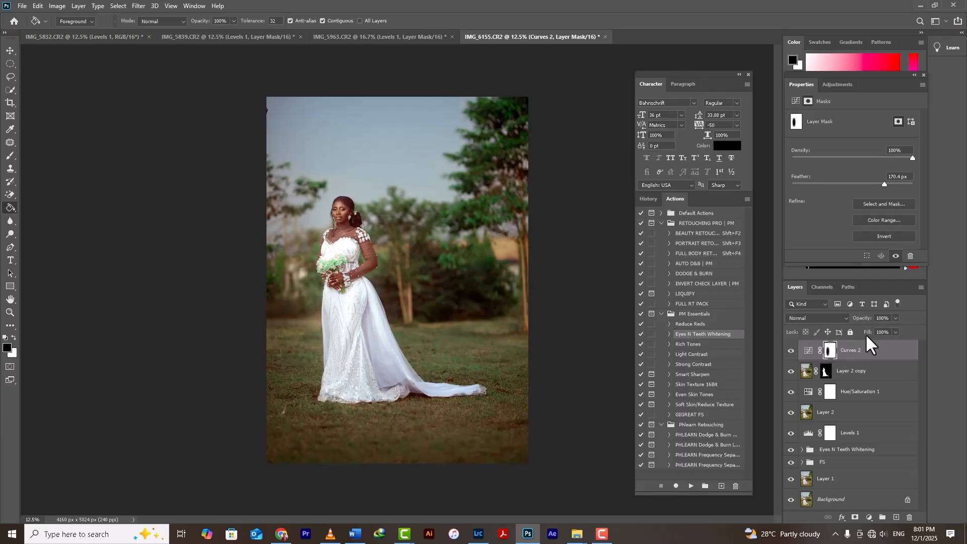
left_click(812, 353)
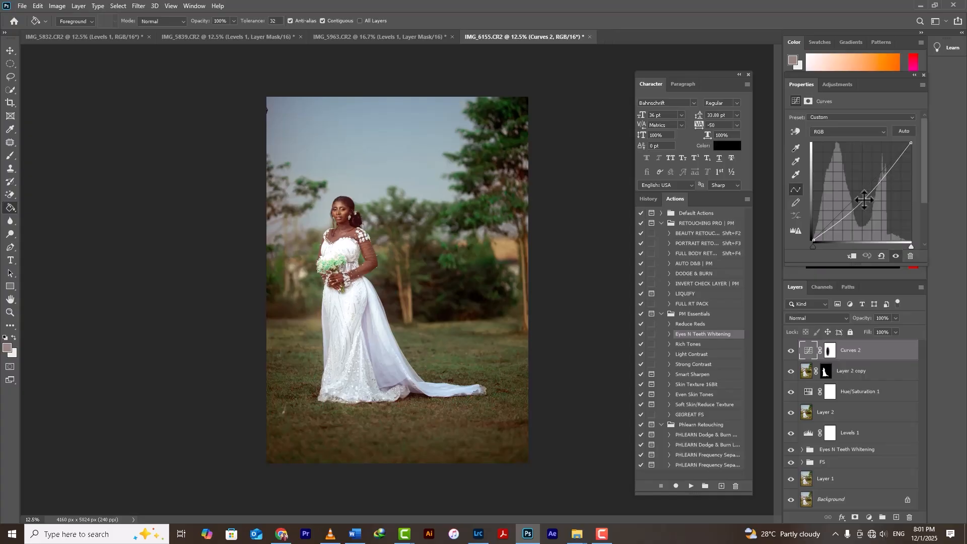
left_click_drag(864, 200, 865, 196)
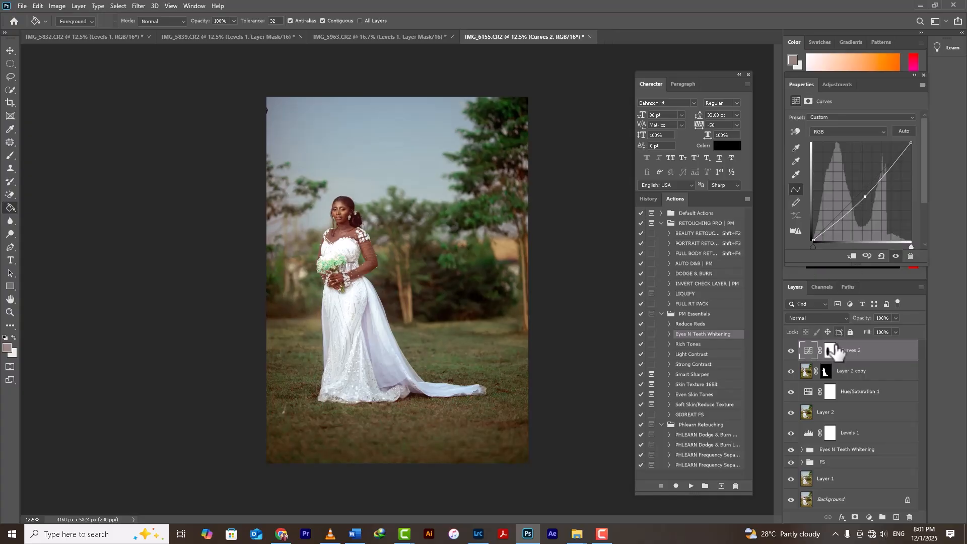
- Add a Curves adjustment layer above Curves 2, raise its RGB midpoint slightly to brighten, and invert its mask to black
left_click(869, 517)
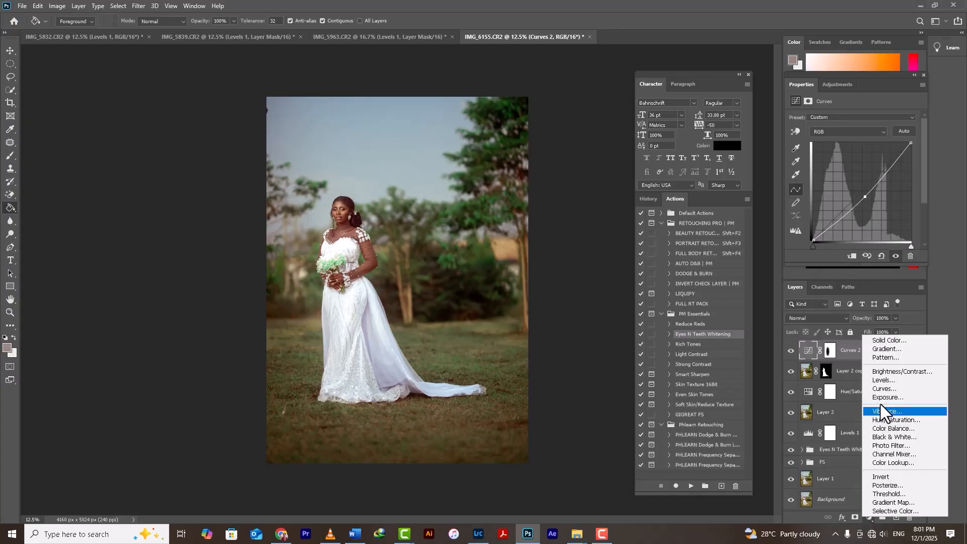
left_click(872, 368)
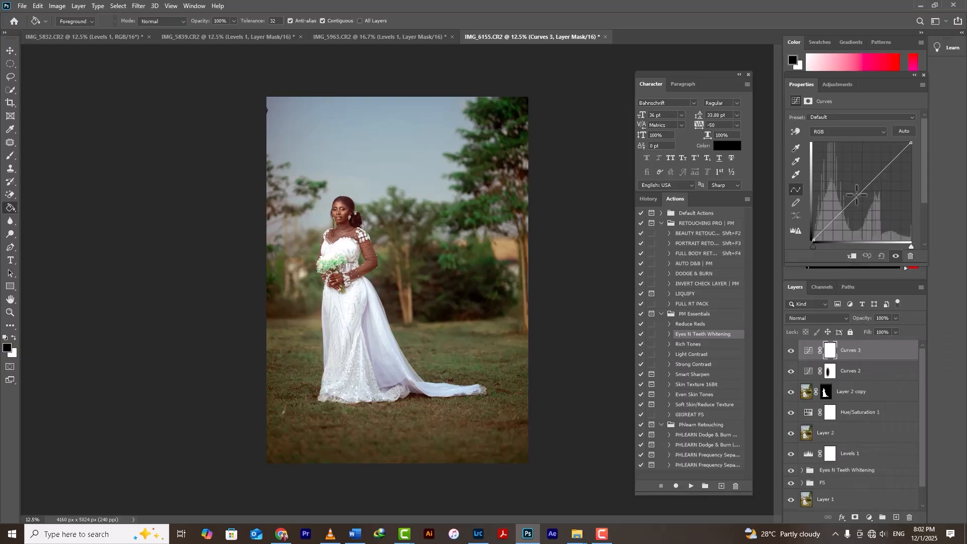
left_click_drag(857, 198, 853, 192)
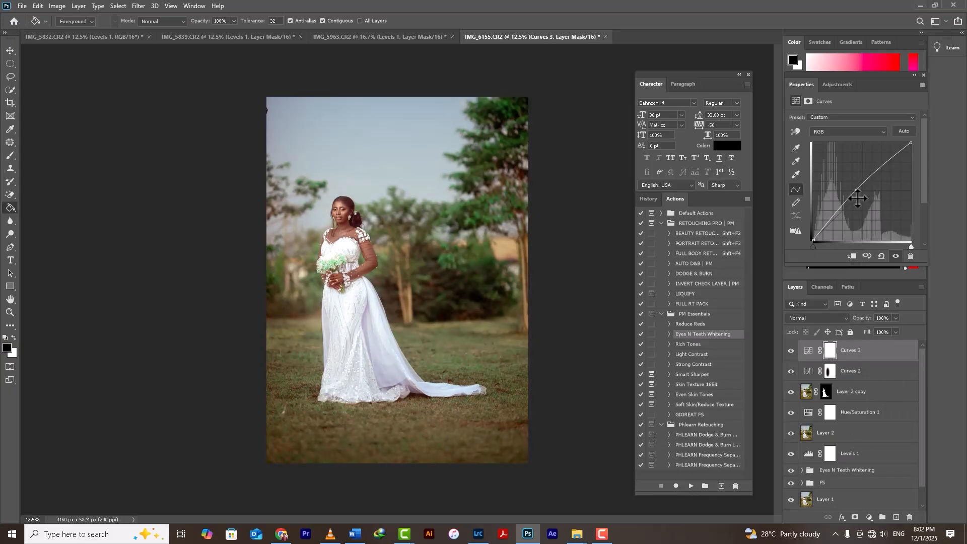
left_click_drag(854, 193, 858, 193)
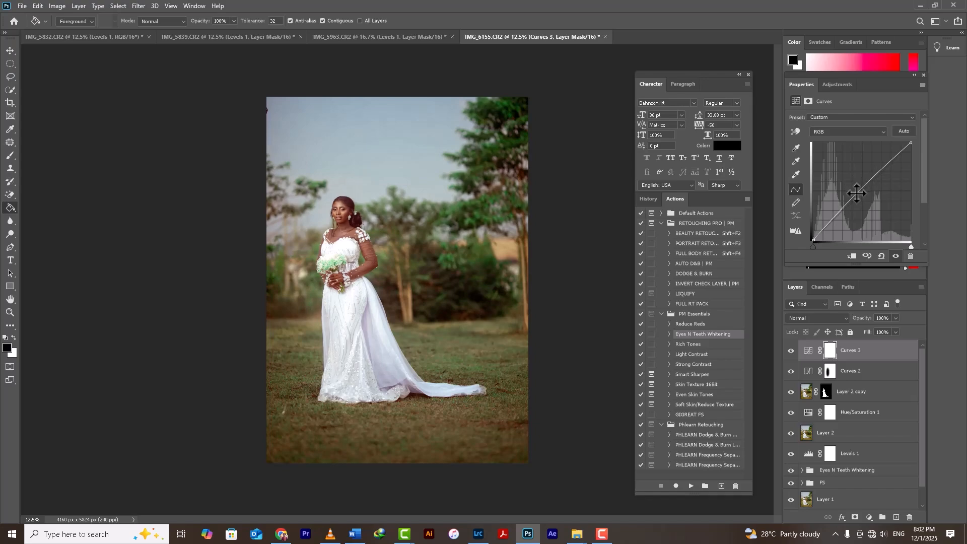
key("ctrl+i")
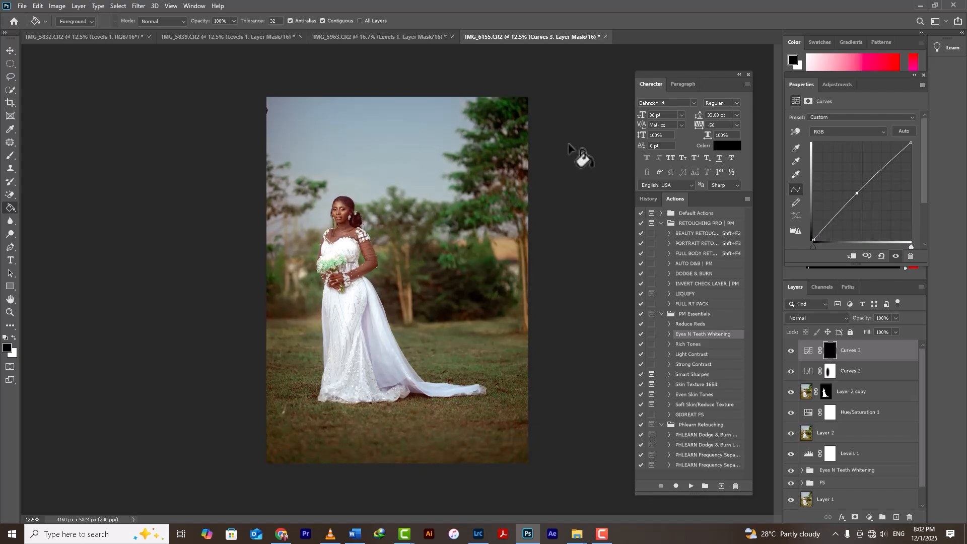
- Paint white at 70% opacity over the bride's face on the Curves 3 mask, using a 600 px brush reduced to 300 px
key("b")
left_click(14, 338)
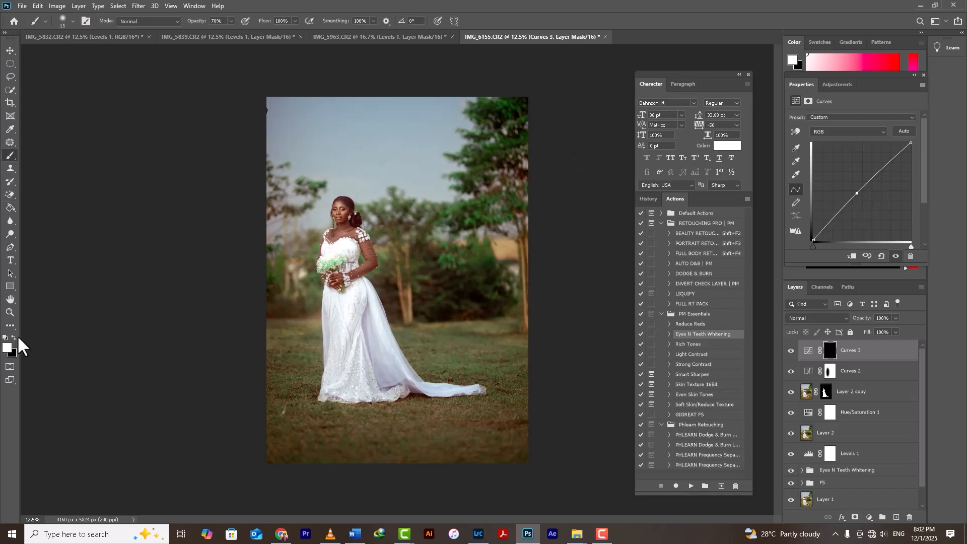
key("bracketright")
key("bracketright")
key("bracketright")
key("bracketright")
key("bracketright")
key("bracketright")
key("bracketright")
key("bracketright")
key("bracketright")
key("bracketright")
key("bracketright")
key("bracketright")
key("bracketright")
key("bracketright")
key("bracketright")
key("bracketright")
key("bracketright")
key("bracketright")
key("bracketright")
key("bracketright")
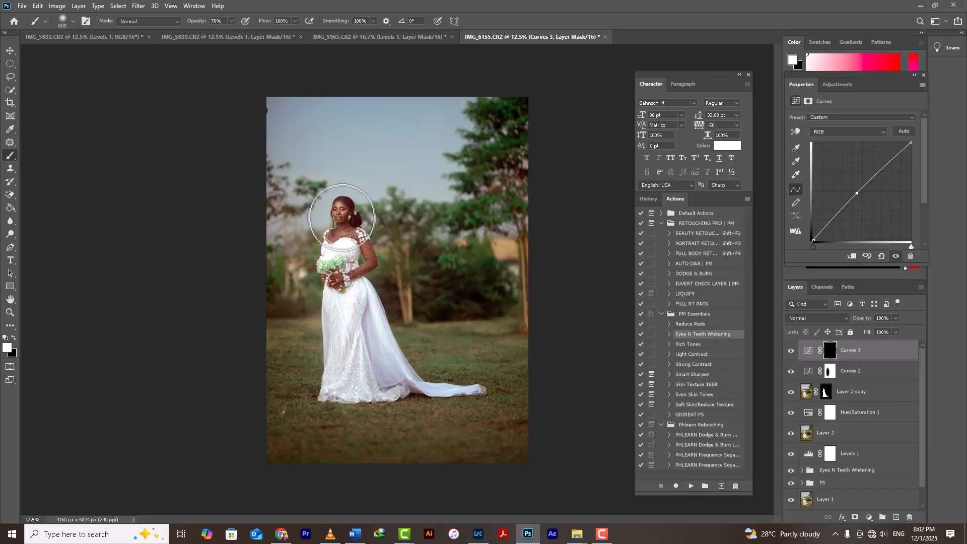
left_click(343, 224)
key("bracketleft")
key("bracketleft")
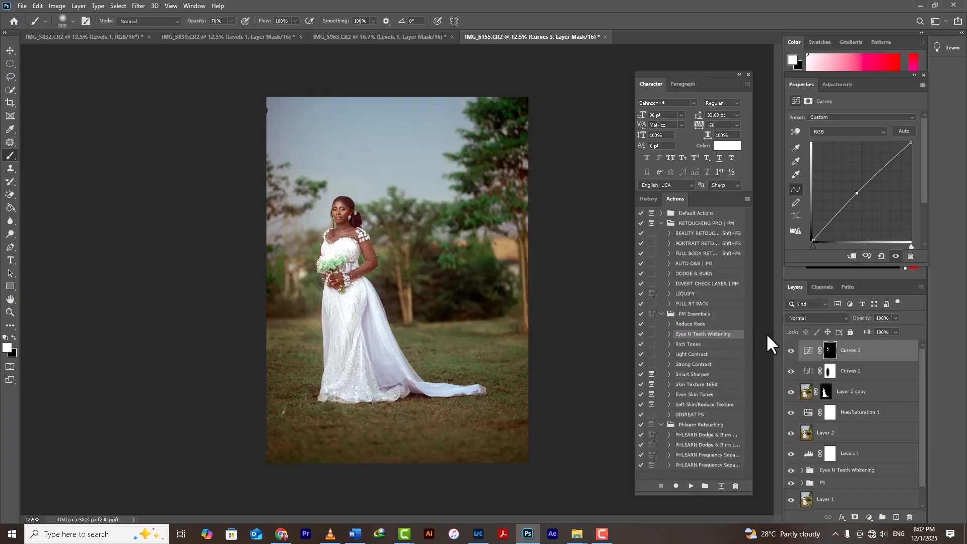
- Run the Reduce Reds action from PM Essentials and set the resulting layer's opacity to 36%
left_click(687, 345)
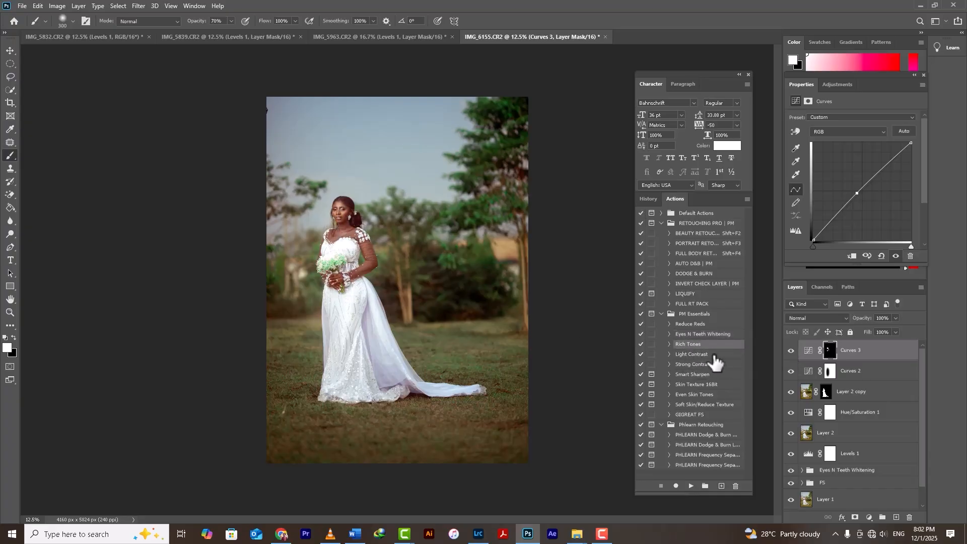
left_click(691, 325)
left_click(691, 486)
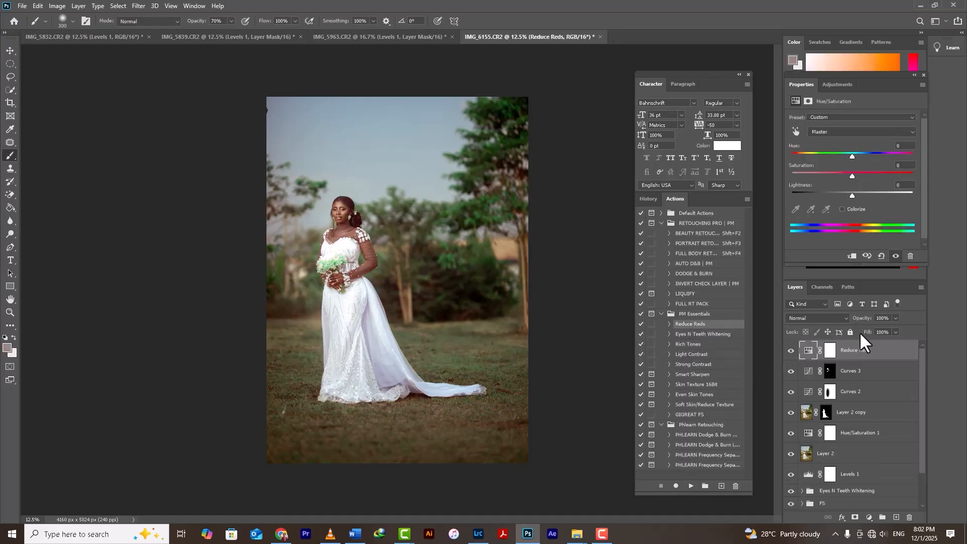
left_click(896, 319)
- Group all layers from Reduce Reds down to Layer 1, leaving only the Background outside the group
left_click(10, 51)
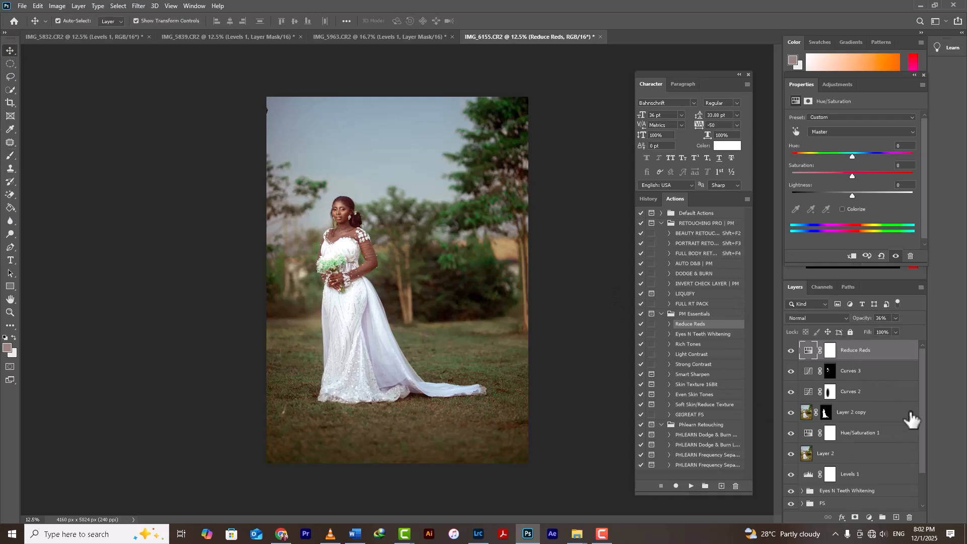
scroll(926, 438, "down", 2)
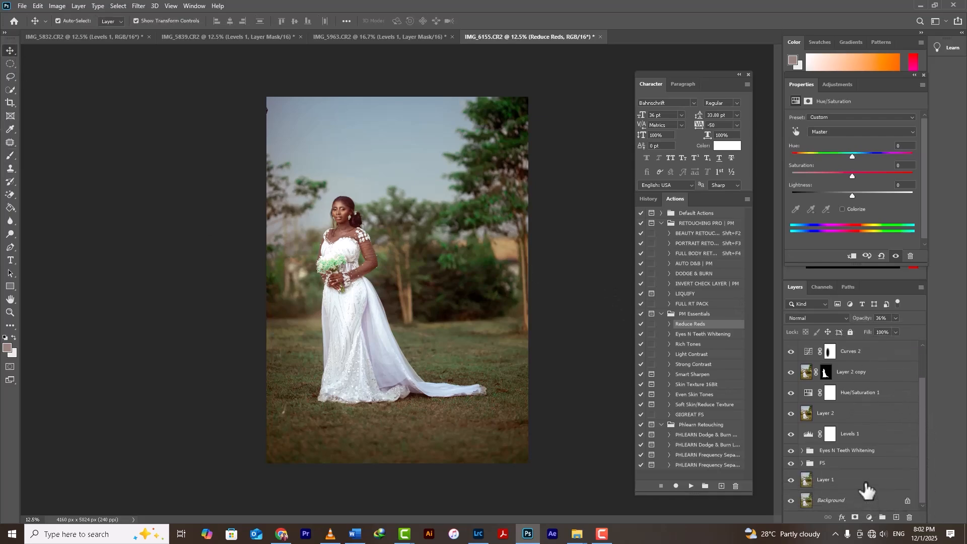
left_click(867, 484, "shift")
key("ctrl+g")
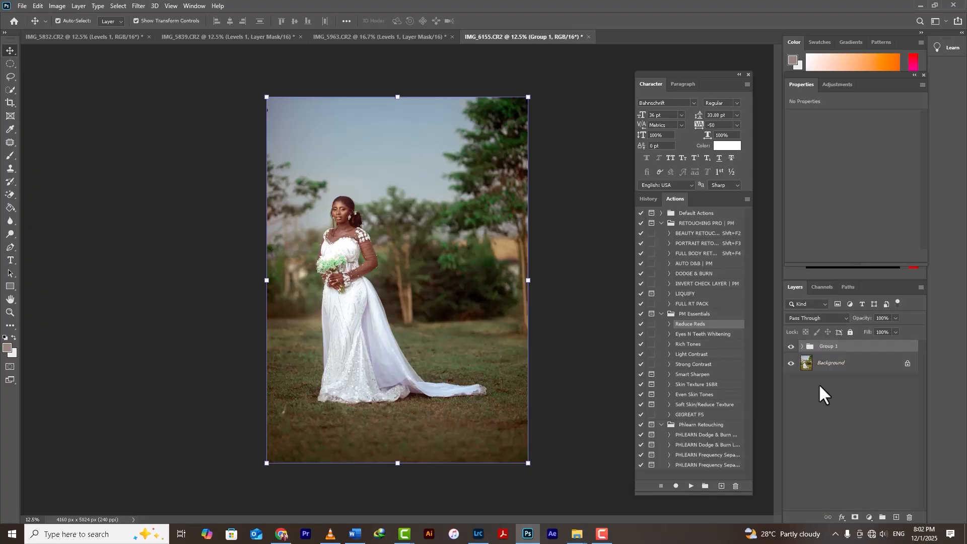
- Toggle the visibility of the retouching group to compare the photo before and after, leaving the group visible
left_click(791, 348)
left_click(791, 348)
left_click(791, 347)
left_click(791, 348)
left_click(791, 347)
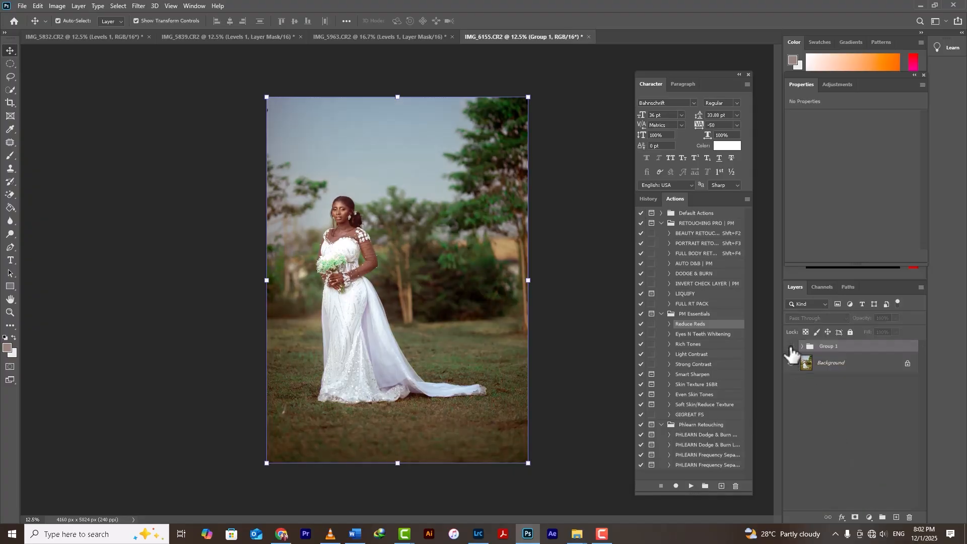
left_click(791, 347)
left_click(791, 347)
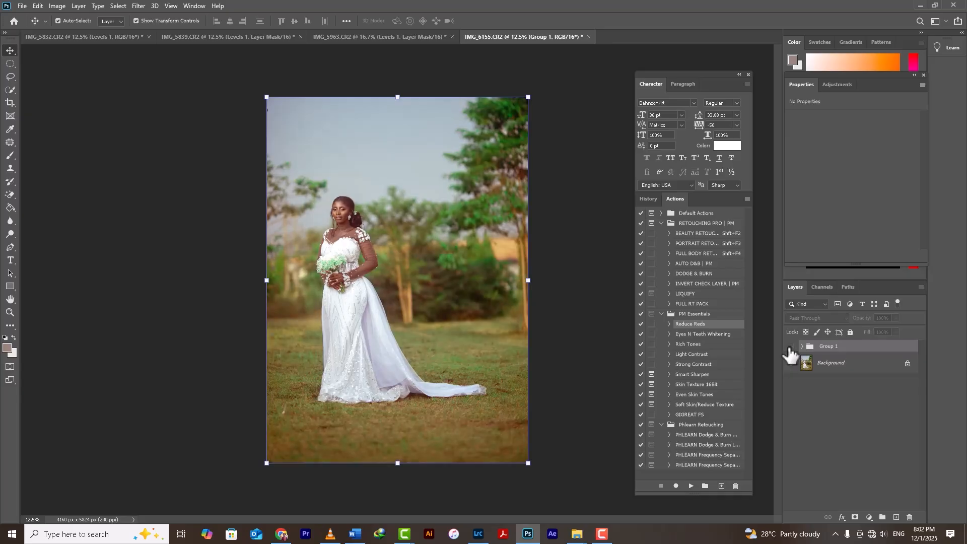
left_click(791, 348)
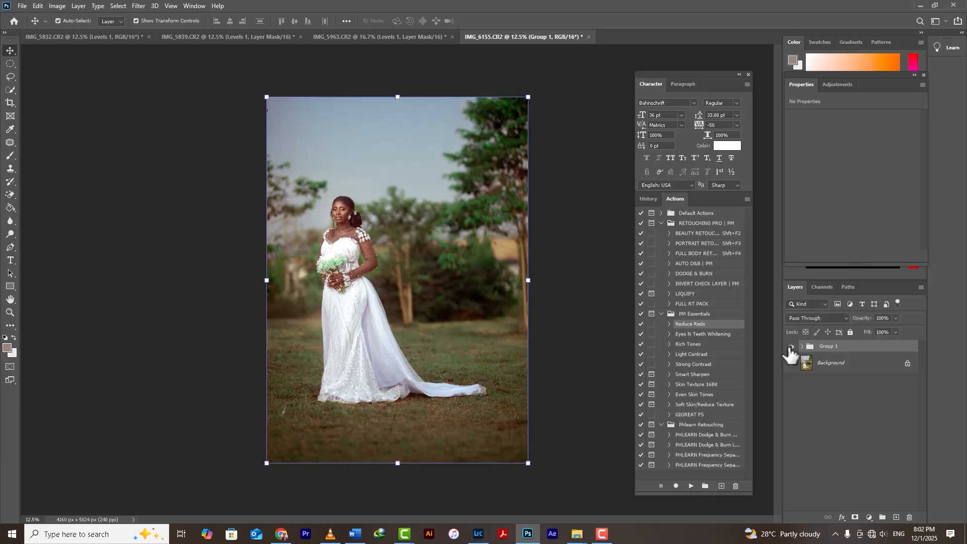